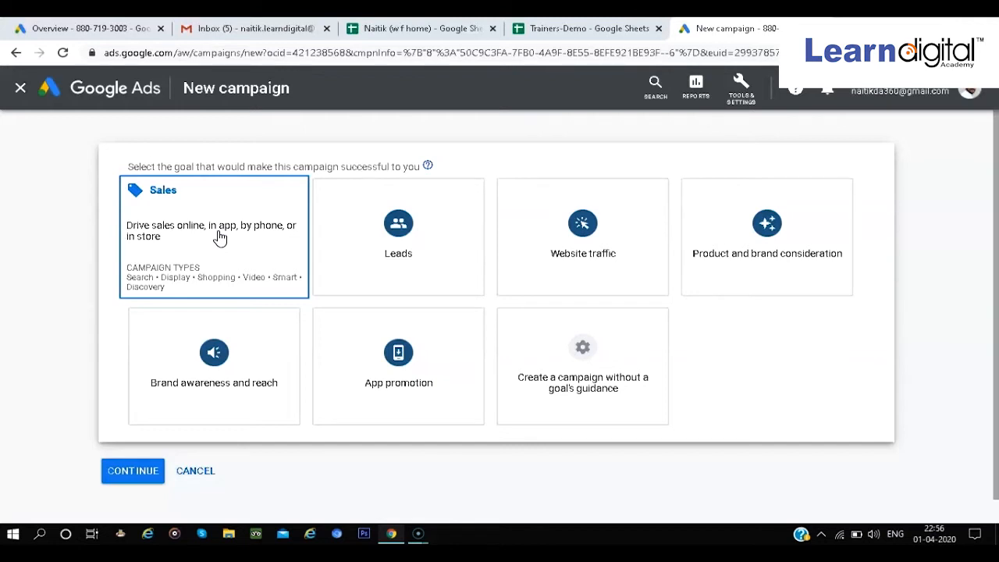
Look over the campaign goals on offer and select Sales as the goal of the new campaign
{"action": "left_click", "coordinate": [395, 242]}
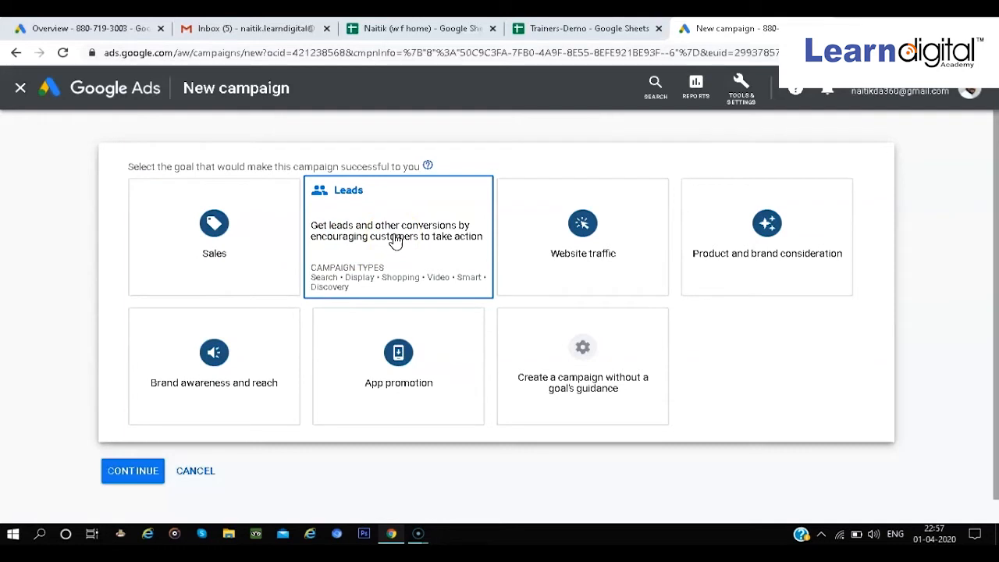
{"action": "left_click", "coordinate": [559, 258]}
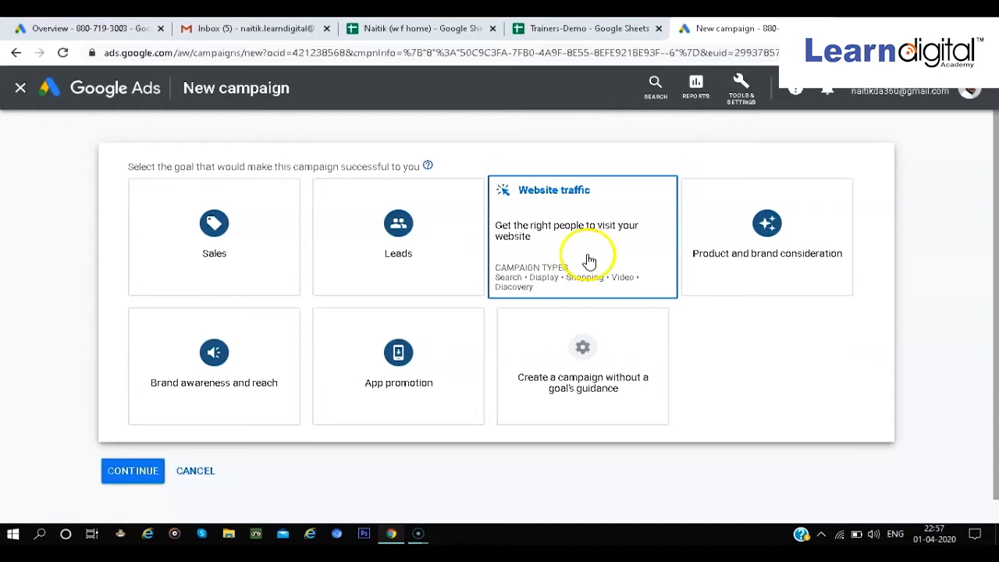
{"action": "left_click", "coordinate": [771, 213]}
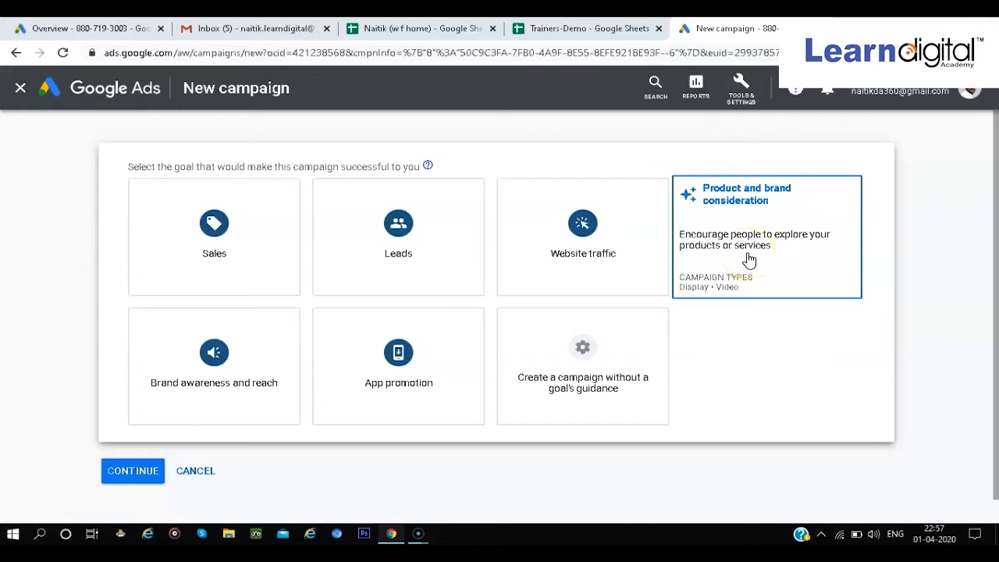
{"action": "left_click", "coordinate": [402, 357]}
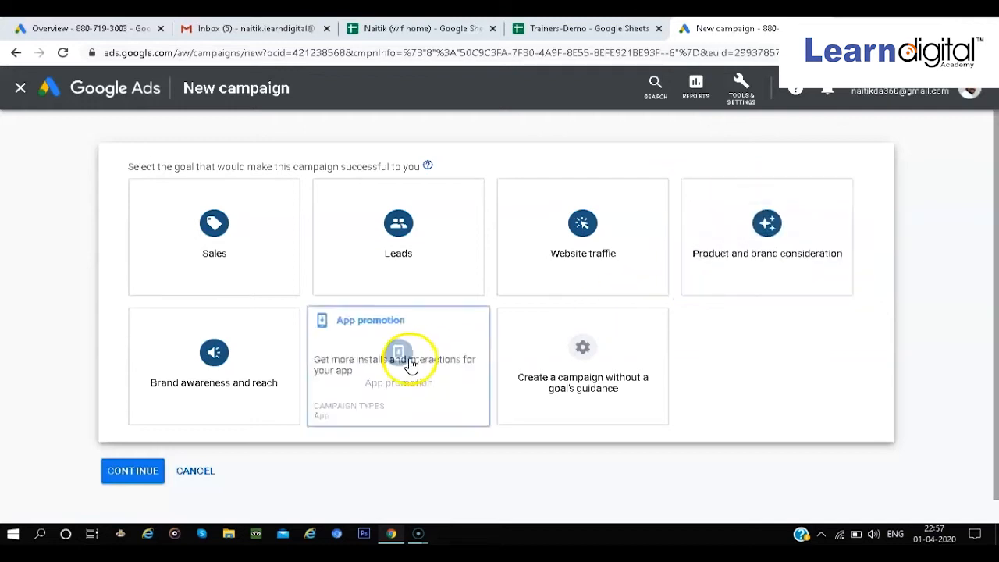
{"action": "left_click", "coordinate": [239, 378]}
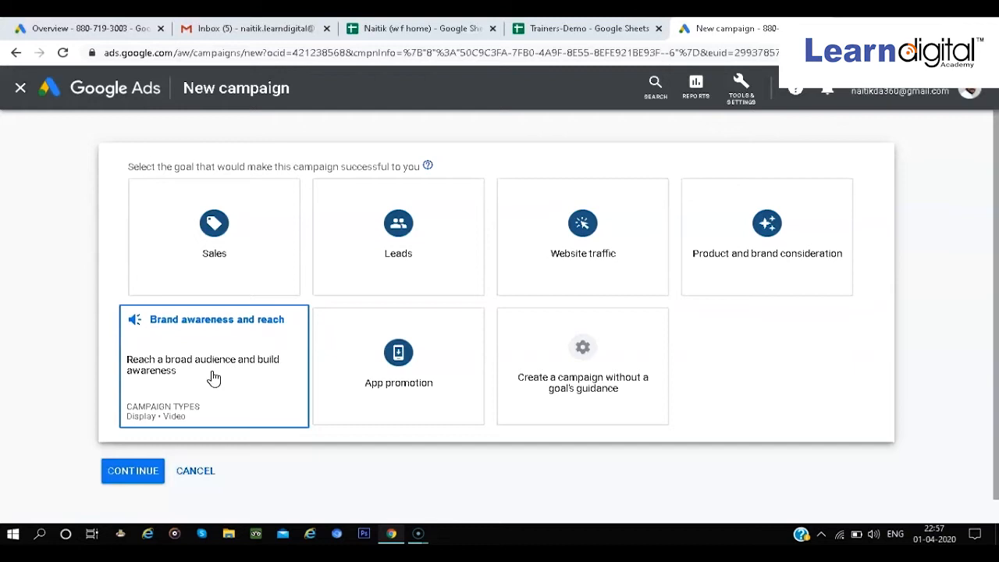
{"action": "left_click", "coordinate": [413, 344]}
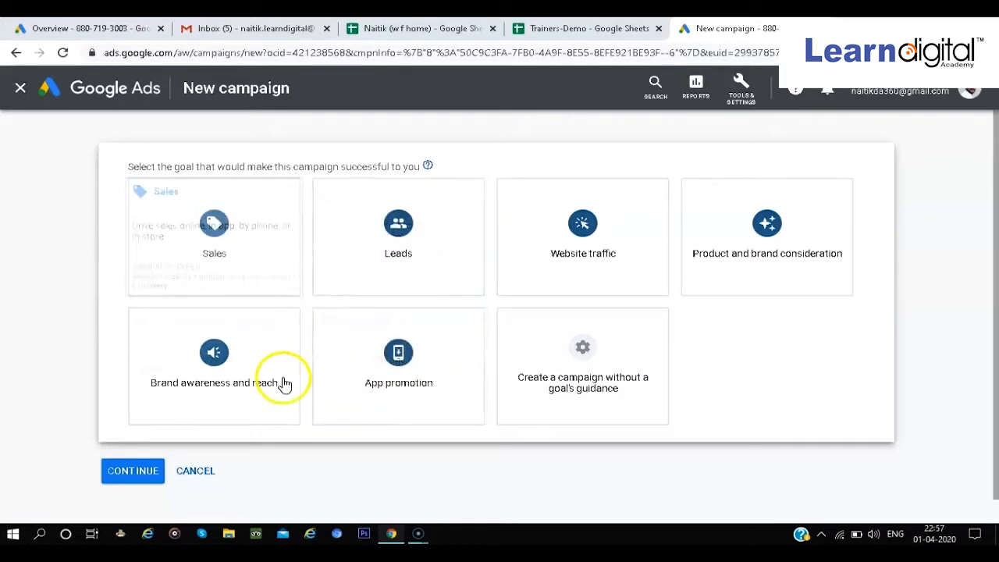
{"action": "left_click", "coordinate": [214, 243]}
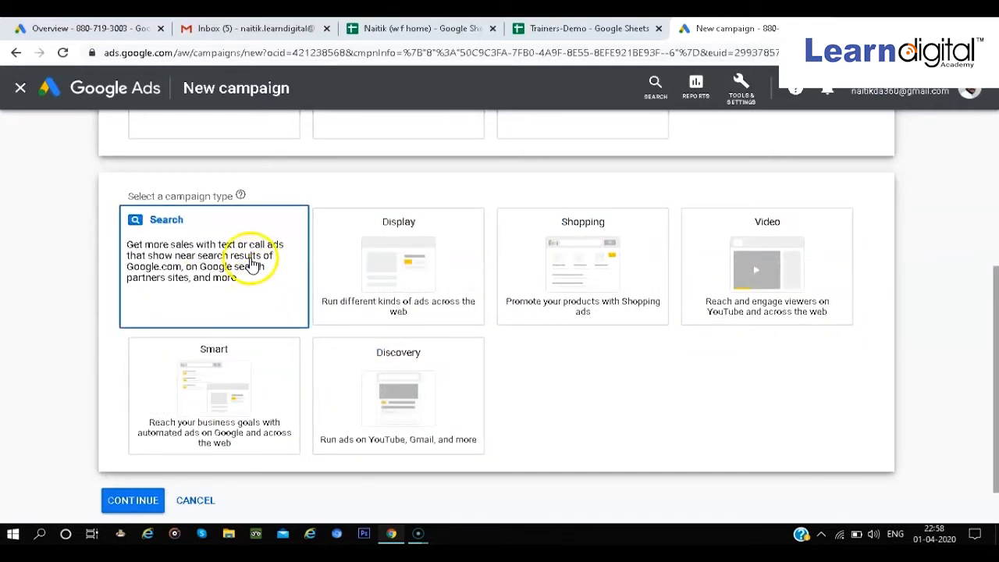
Choose the Search campaign type and continue to the campaign settings without selecting any way to reach the goal
{"action": "scroll", "coordinate": [219, 257], "scroll_direction": "down", "scroll_amount": 2}
{"action": "scroll", "coordinate": [218, 260], "scroll_direction": "down", "scroll_amount": 1}
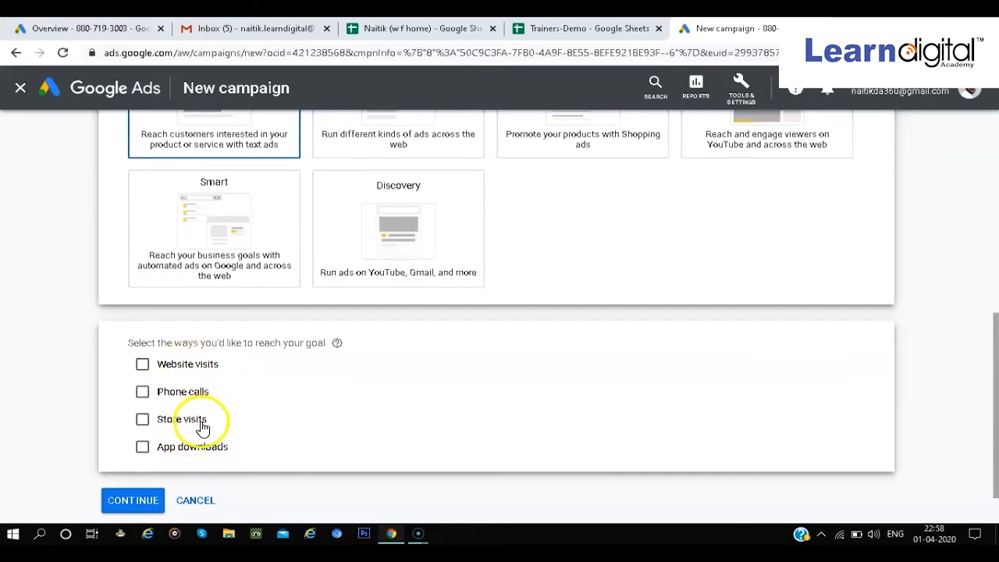
{"action": "left_click", "coordinate": [138, 504]}
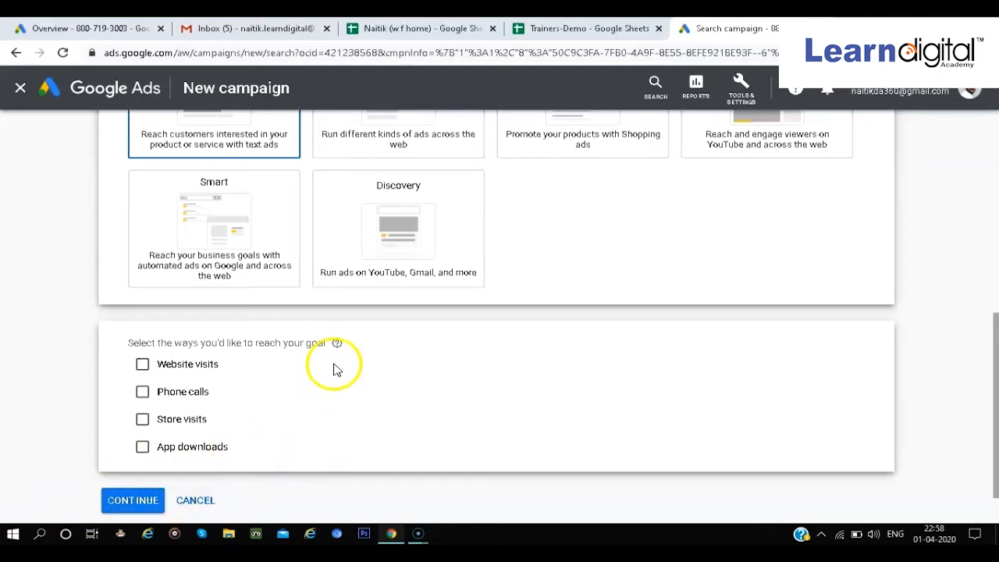
{"action": "left_click", "coordinate": [131, 503]}
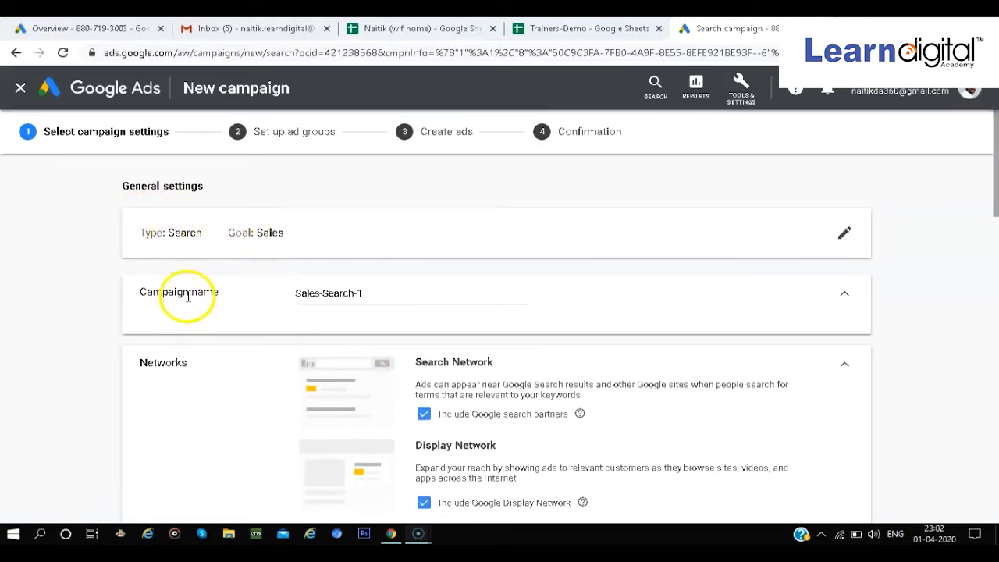
Rename the campaign as Sales-Search-amazon
{"action": "left_click", "coordinate": [378, 291]}
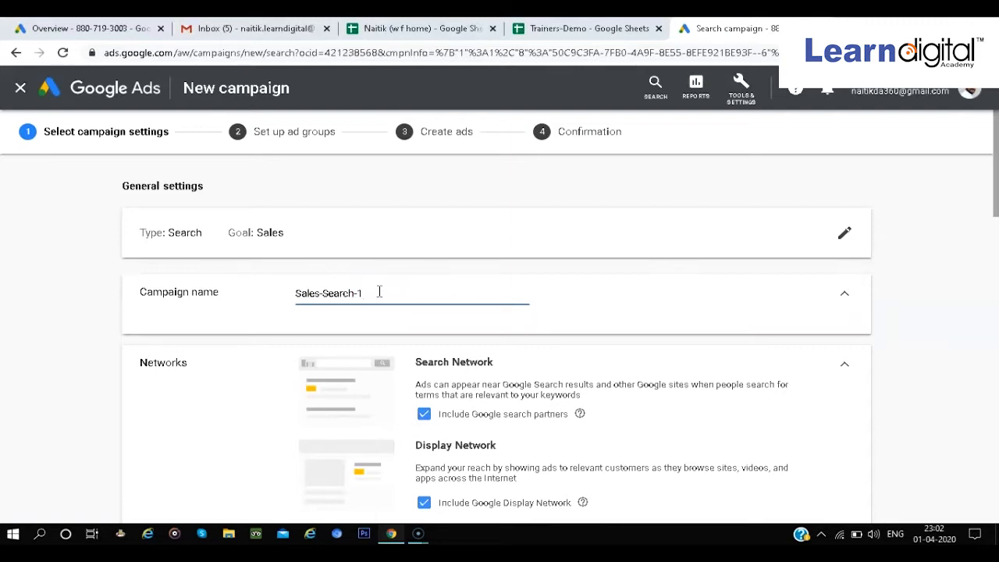
{"action": "key", "text": "BackSpace"}
{"action": "type", "text": "amazon"}
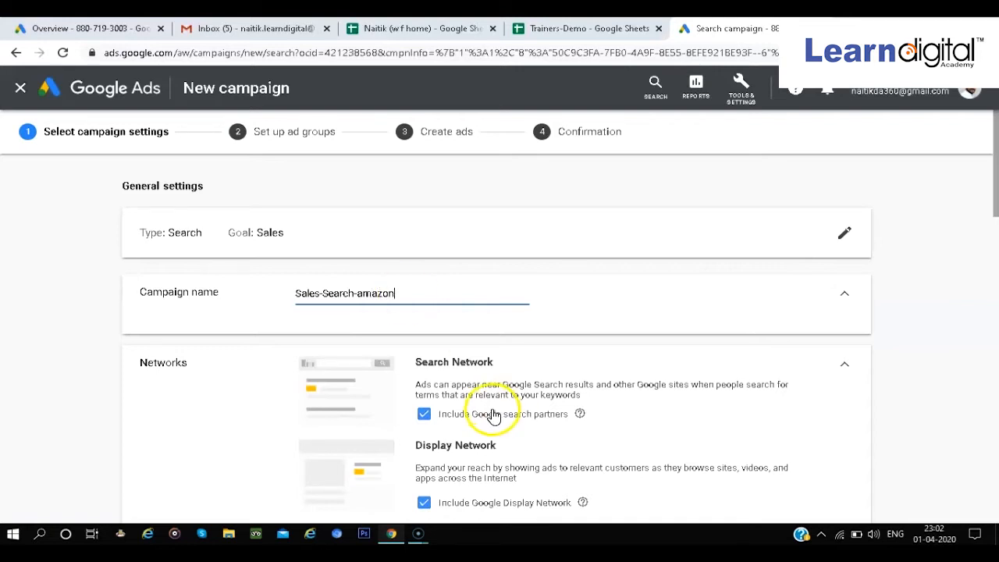
Show the additional general settings and set the campaign's end date to Apr 28, 2020
{"action": "scroll", "coordinate": [486, 410], "scroll_direction": "down", "scroll_amount": 2}
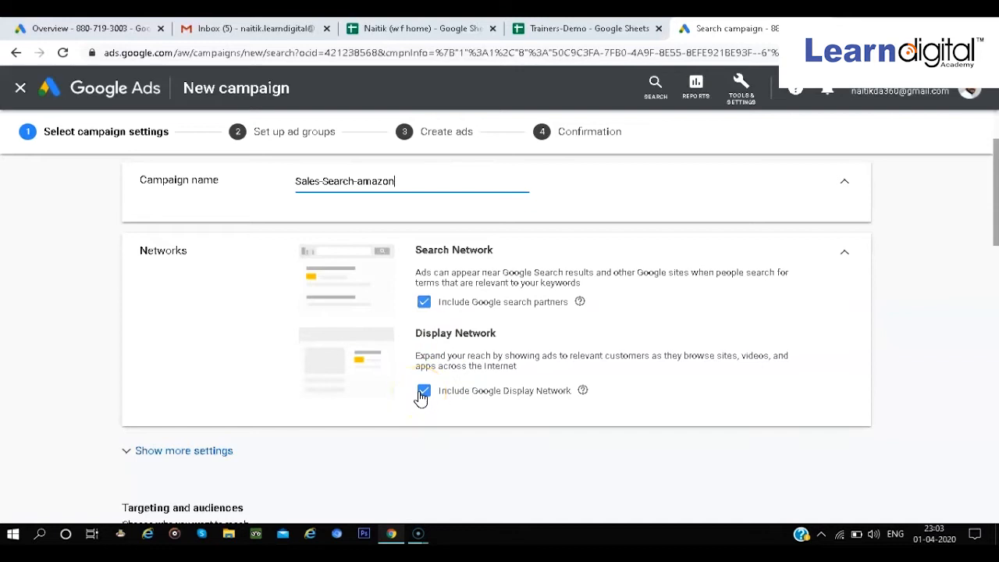
{"action": "scroll", "coordinate": [421, 398], "scroll_direction": "down", "scroll_amount": 2}
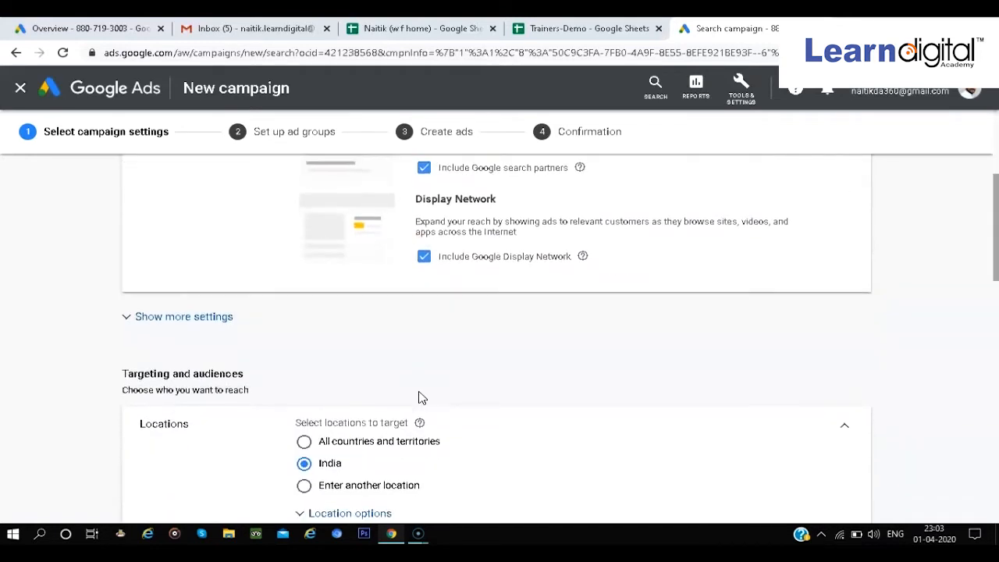
{"action": "left_click", "coordinate": [186, 316]}
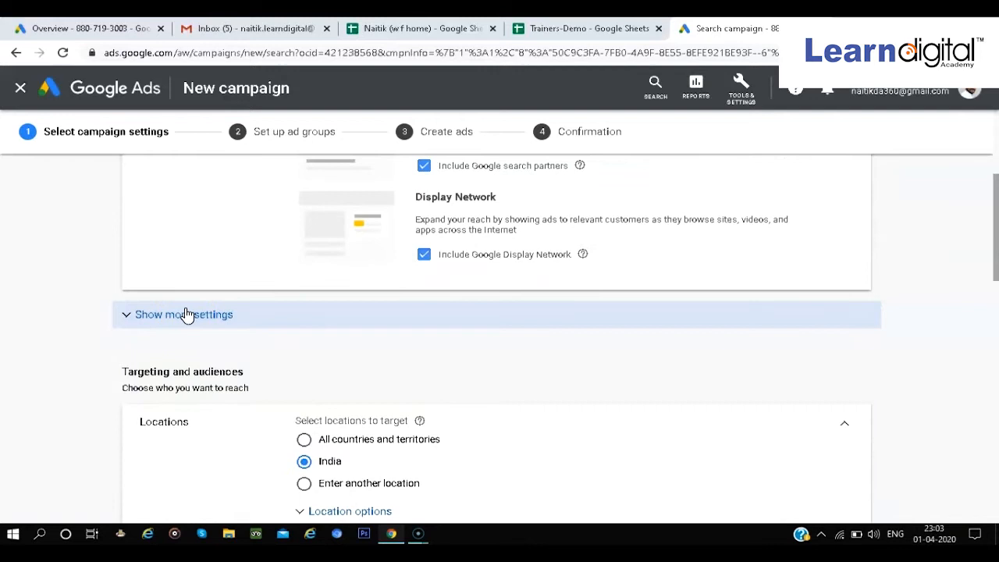
{"action": "left_click", "coordinate": [185, 314]}
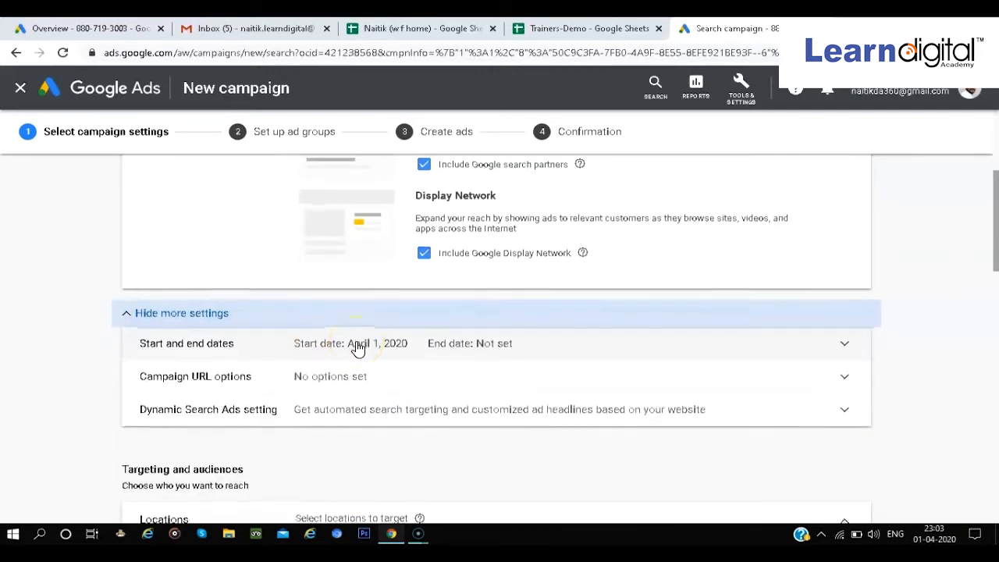
{"action": "scroll", "coordinate": [357, 349], "scroll_direction": "down", "scroll_amount": 1}
{"action": "left_click", "coordinate": [450, 261]}
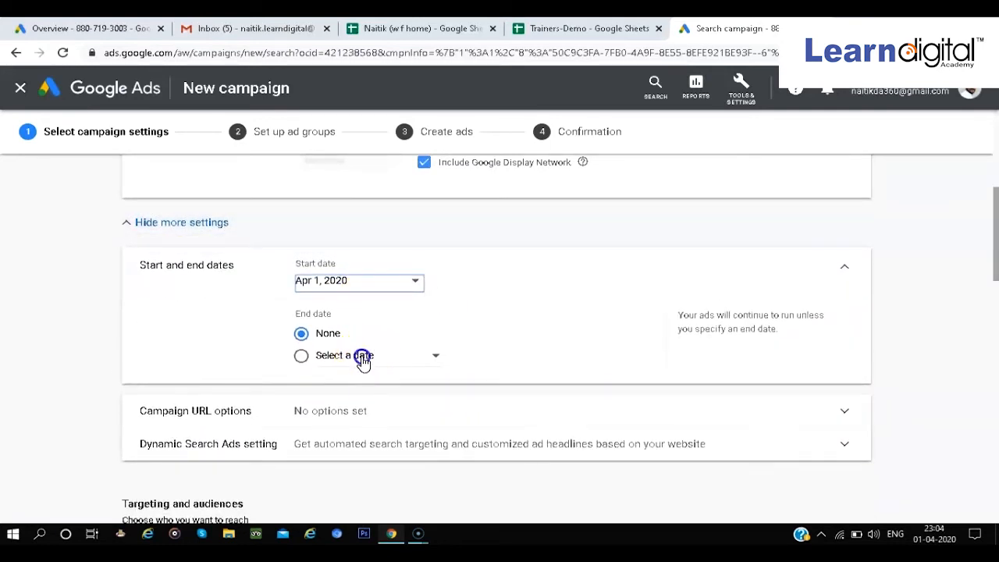
{"action": "left_click", "coordinate": [364, 357]}
{"action": "left_click", "coordinate": [381, 305]}
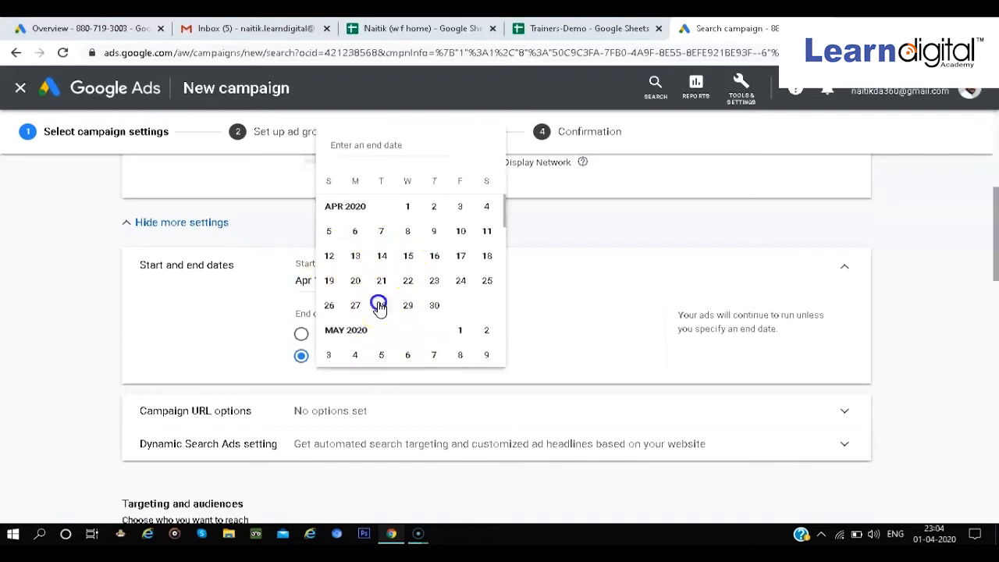
Examine the Campaign URL options, including the tracking template and final URL suffix, and collapse them without entering anything
{"action": "scroll", "coordinate": [343, 347], "scroll_direction": "down", "scroll_amount": 1}
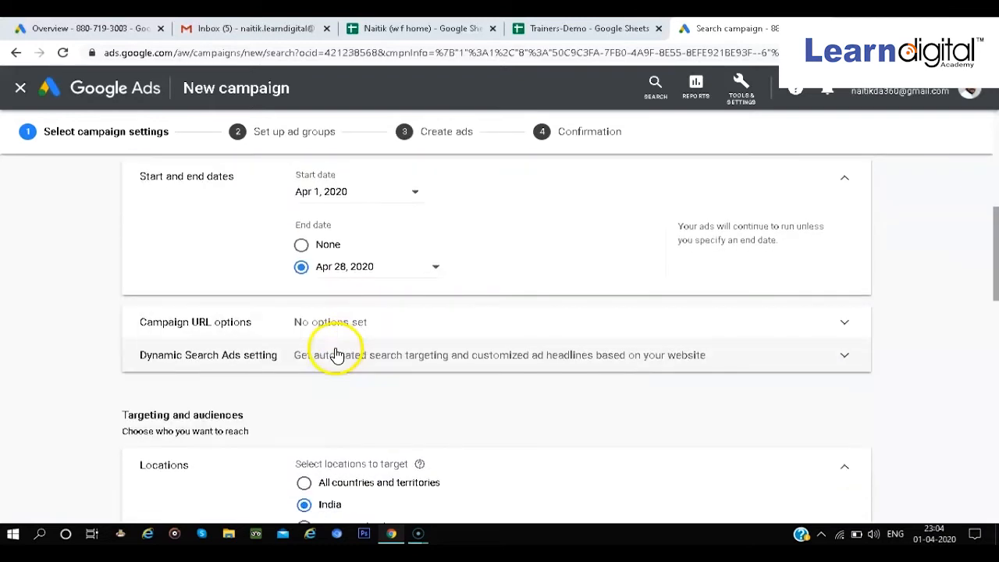
{"action": "left_click", "coordinate": [348, 332]}
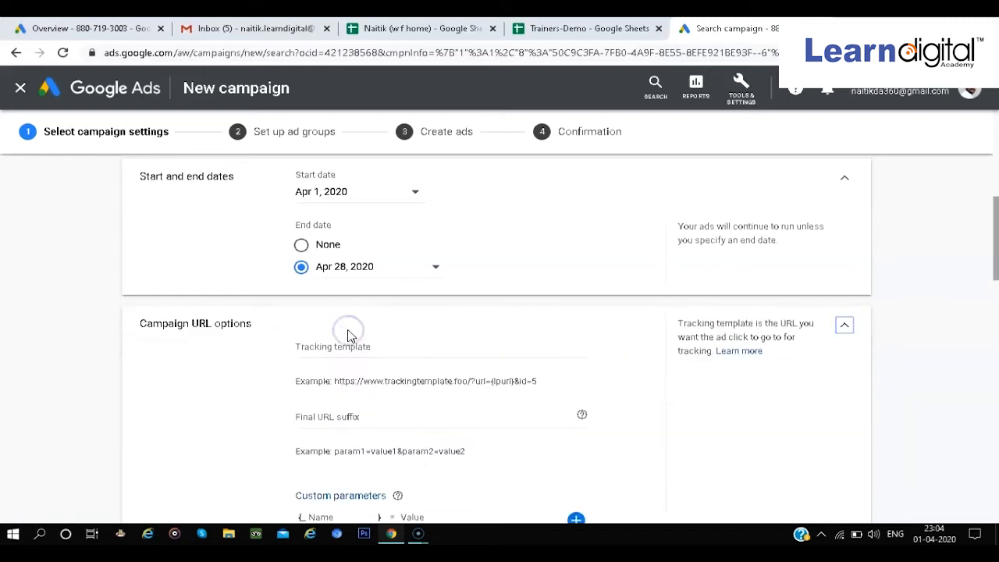
{"action": "left_click", "coordinate": [844, 324]}
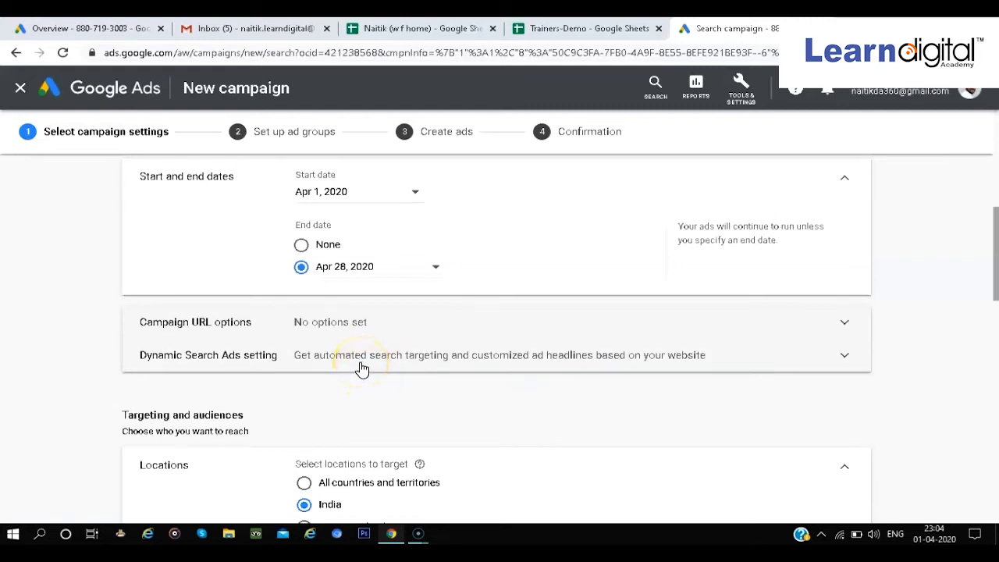
Switch location targeting to a custom location and target the city of Pune, Maharashtra, India
{"action": "scroll", "coordinate": [362, 369], "scroll_direction": "down", "scroll_amount": 3}
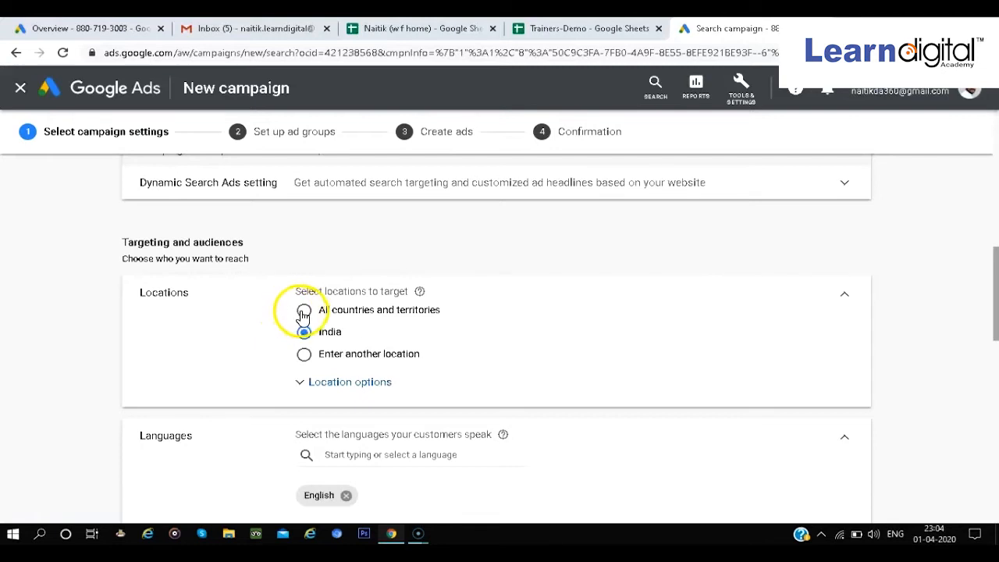
{"action": "left_click", "coordinate": [338, 359]}
{"action": "left_click", "coordinate": [368, 387]}
{"action": "type", "text": "pune"}
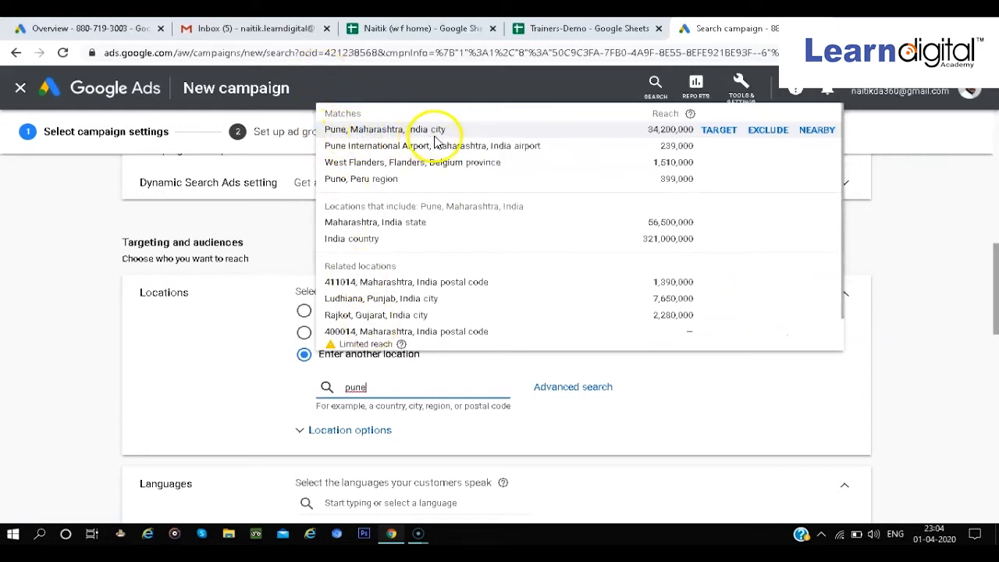
{"action": "left_click", "coordinate": [715, 131]}
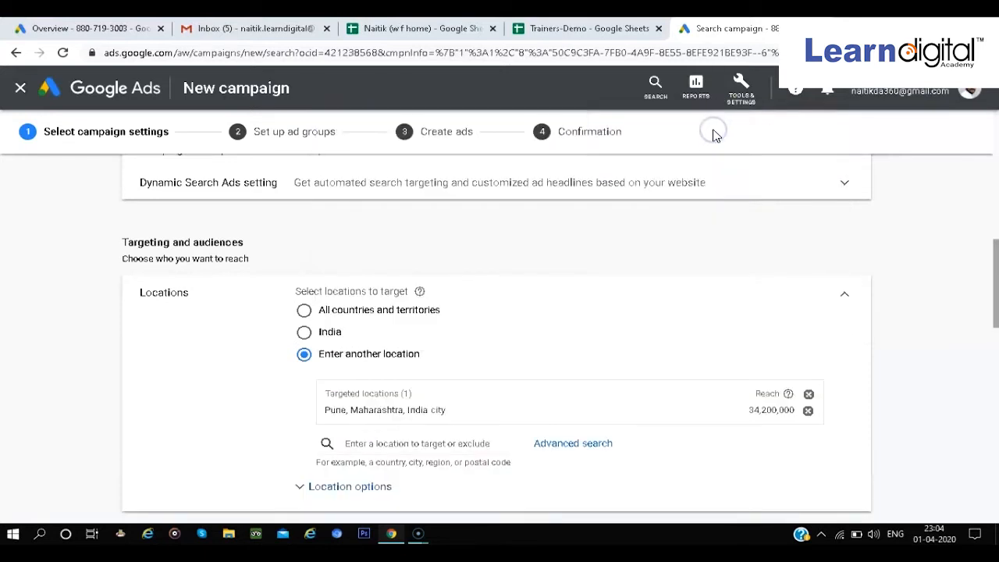
Add the postal code 560029, Karnataka, India as another targeted location
{"action": "scroll", "coordinate": [656, 443], "scroll_direction": "down", "scroll_amount": 1}
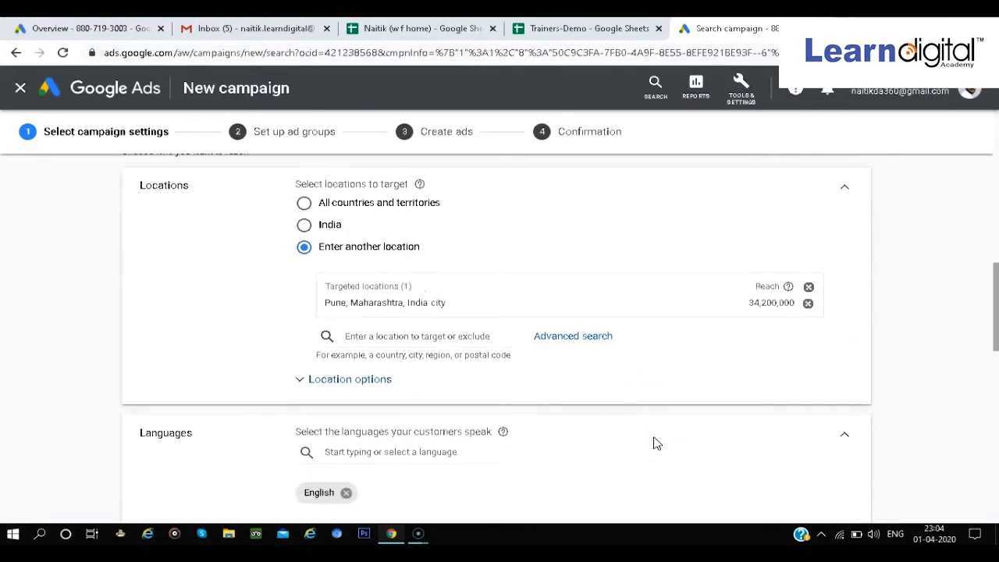
{"action": "left_click", "coordinate": [442, 336]}
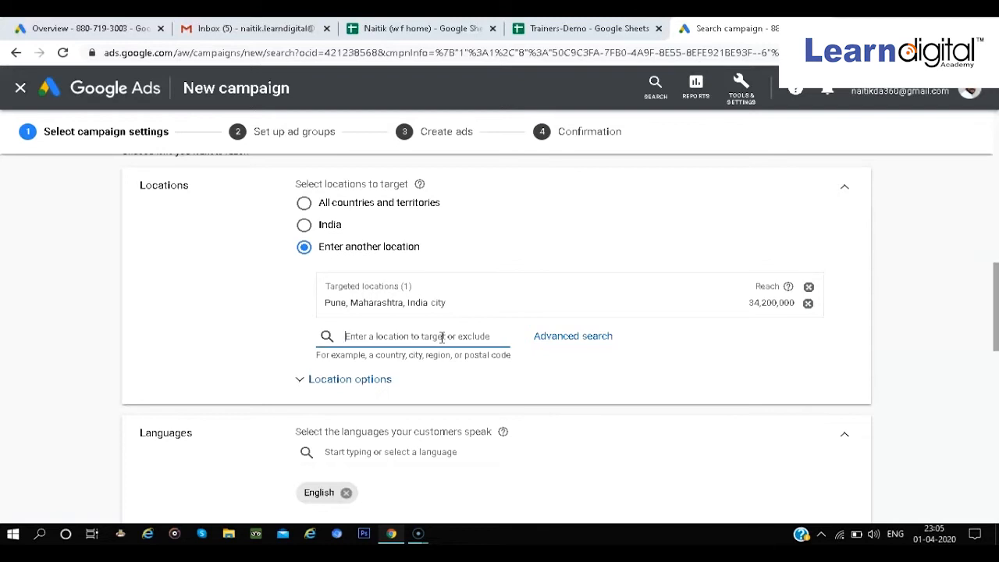
{"action": "type", "text": "560029"}
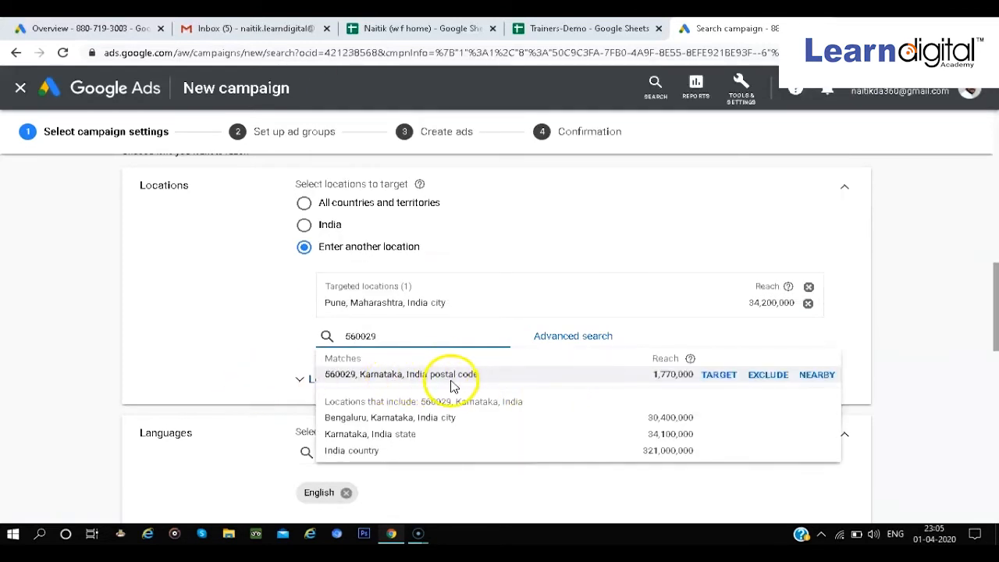
{"action": "left_click", "coordinate": [716, 379]}
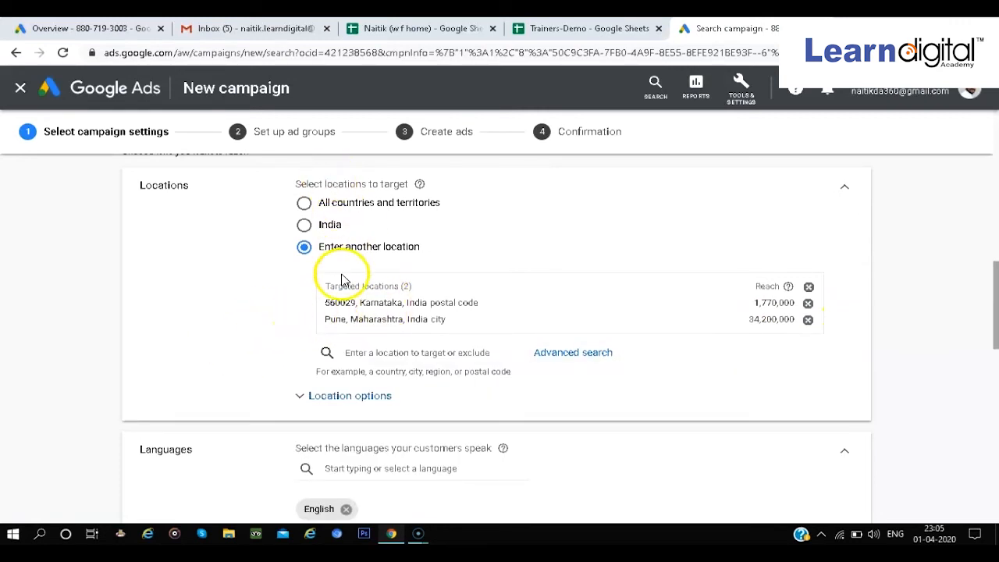
Expand the location options and examine the Target and Exclude choices down to the language settings
{"action": "scroll", "coordinate": [346, 302], "scroll_direction": "down", "scroll_amount": 1}
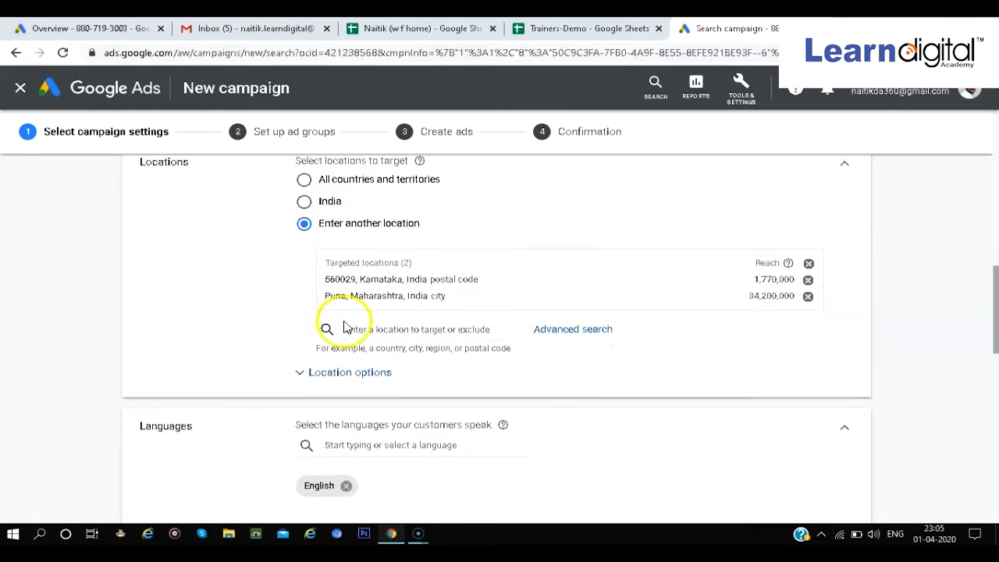
{"action": "left_click", "coordinate": [350, 372]}
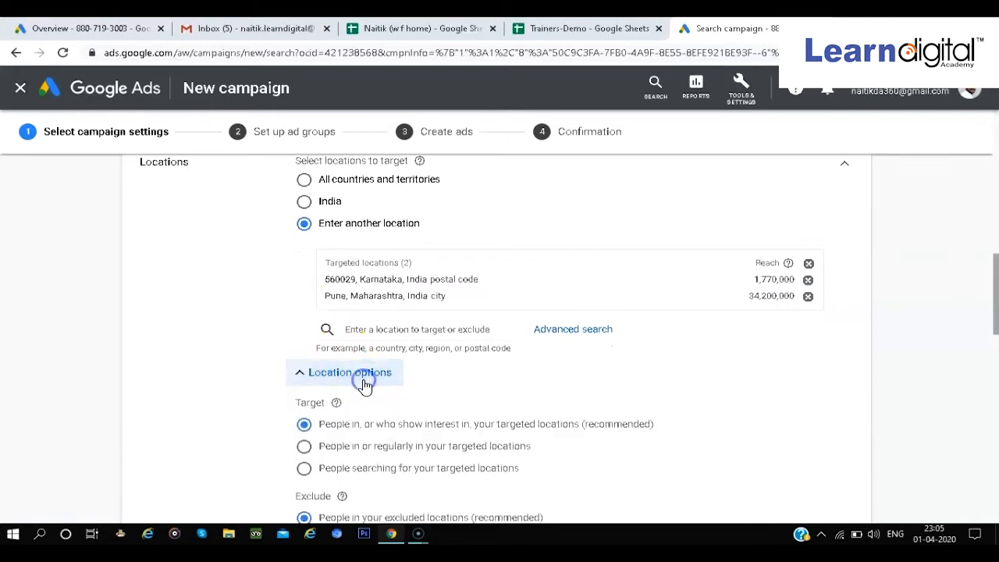
{"action": "scroll", "coordinate": [364, 383], "scroll_direction": "down", "scroll_amount": 4}
{"action": "scroll", "coordinate": [364, 381], "scroll_direction": "up", "scroll_amount": 1}
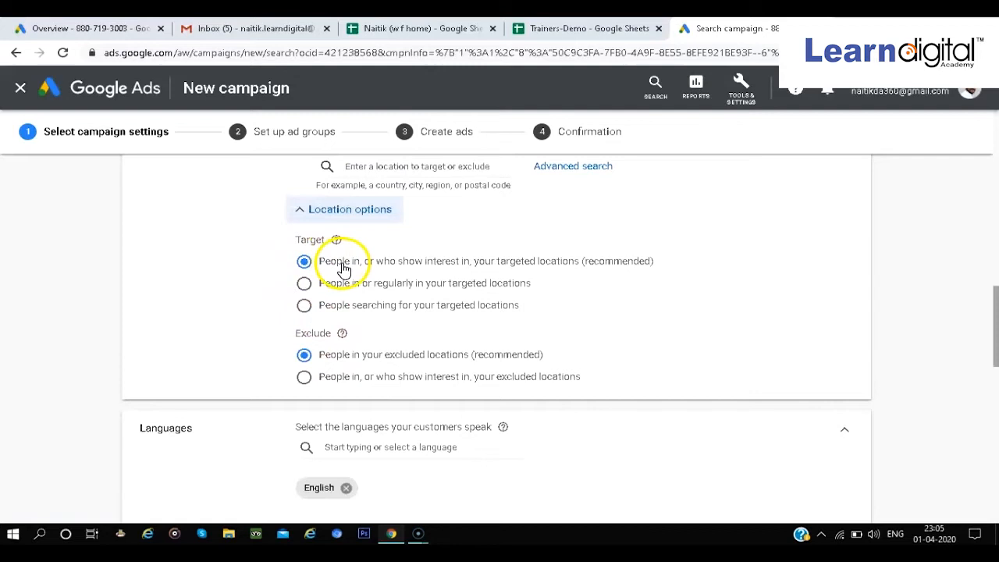
{"action": "scroll", "coordinate": [346, 266], "scroll_direction": "up", "scroll_amount": 1}
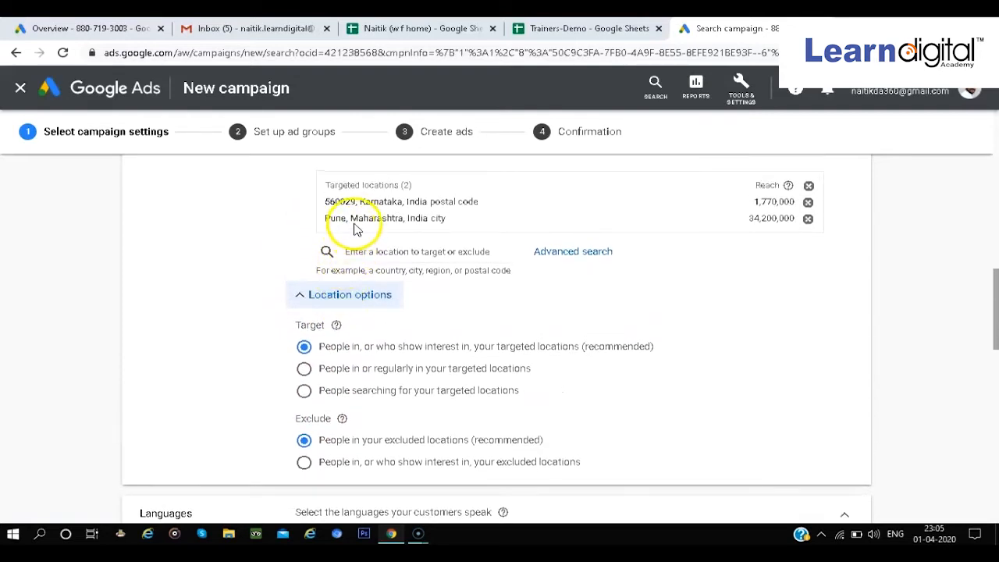
{"action": "scroll", "coordinate": [354, 273], "scroll_direction": "down", "scroll_amount": 1}
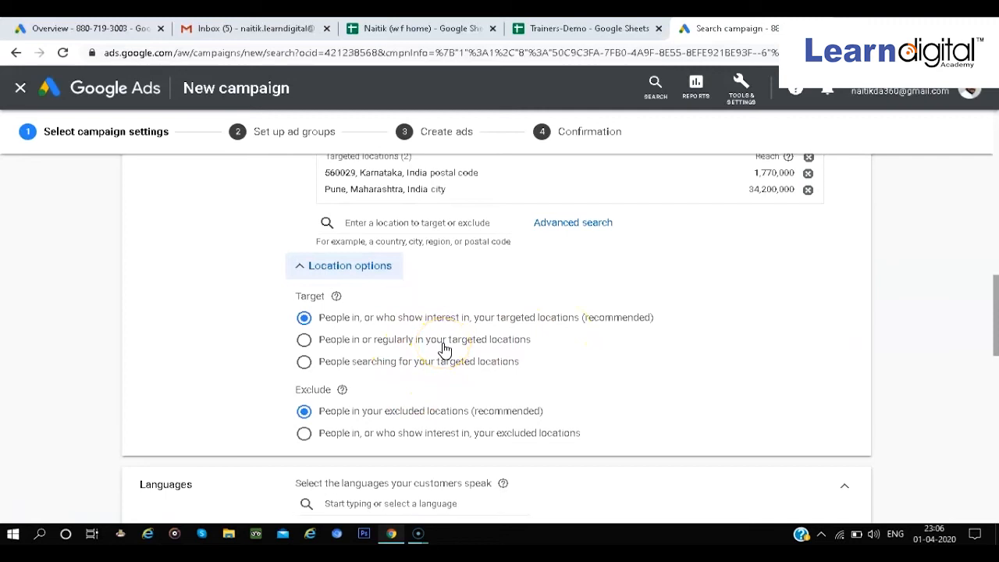
{"action": "scroll", "coordinate": [445, 351], "scroll_direction": "down", "scroll_amount": 1}
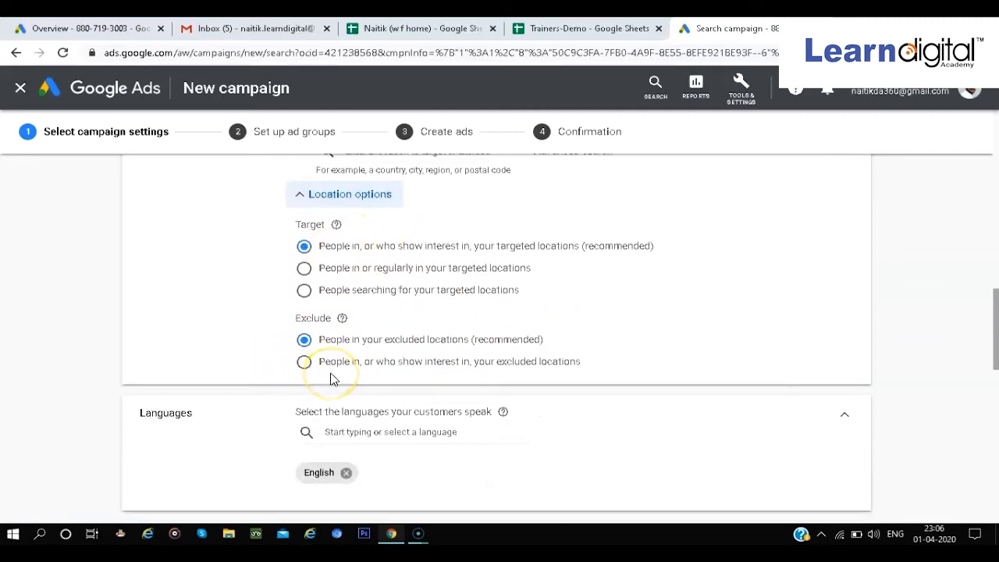
{"action": "scroll", "coordinate": [333, 379], "scroll_direction": "down", "scroll_amount": 2}
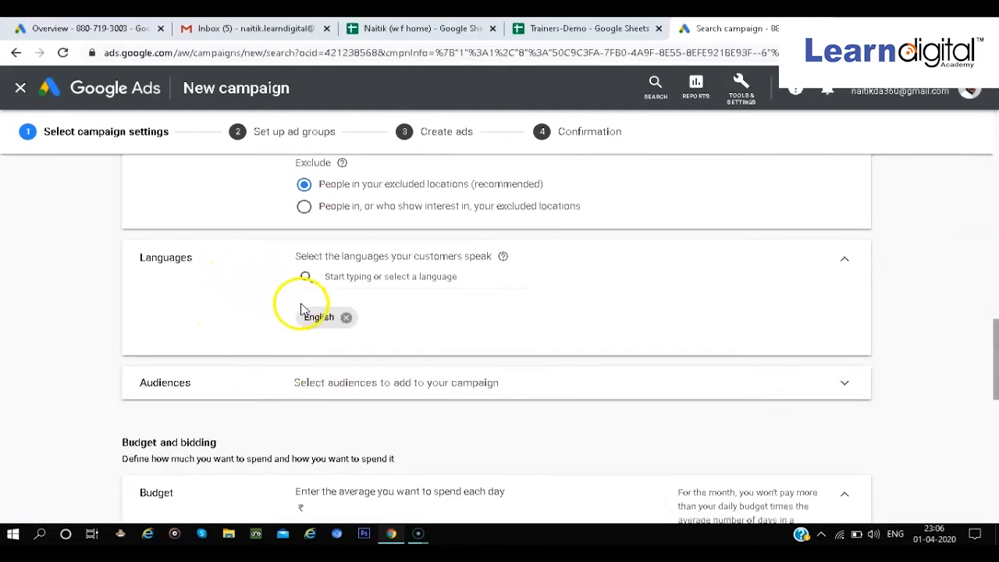
Review the campaign's Languages setting and the Audiences, Budget and Bidding sections below it
{"action": "left_click", "coordinate": [345, 318]}
{"action": "scroll", "coordinate": [365, 277], "scroll_direction": "down", "scroll_amount": 2}
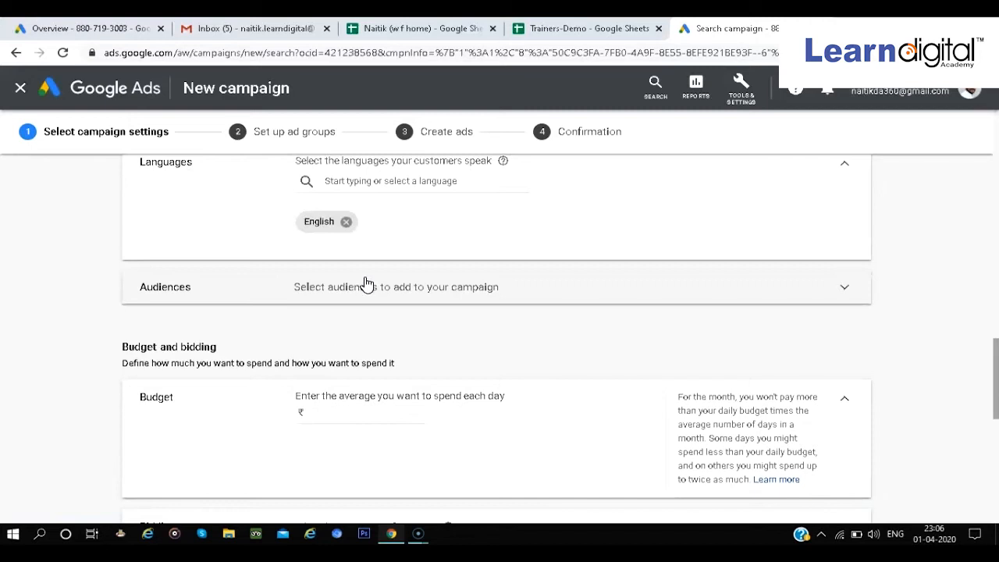
{"action": "scroll", "coordinate": [365, 283], "scroll_direction": "down", "scroll_amount": 1}
{"action": "left_click", "coordinate": [420, 260]}
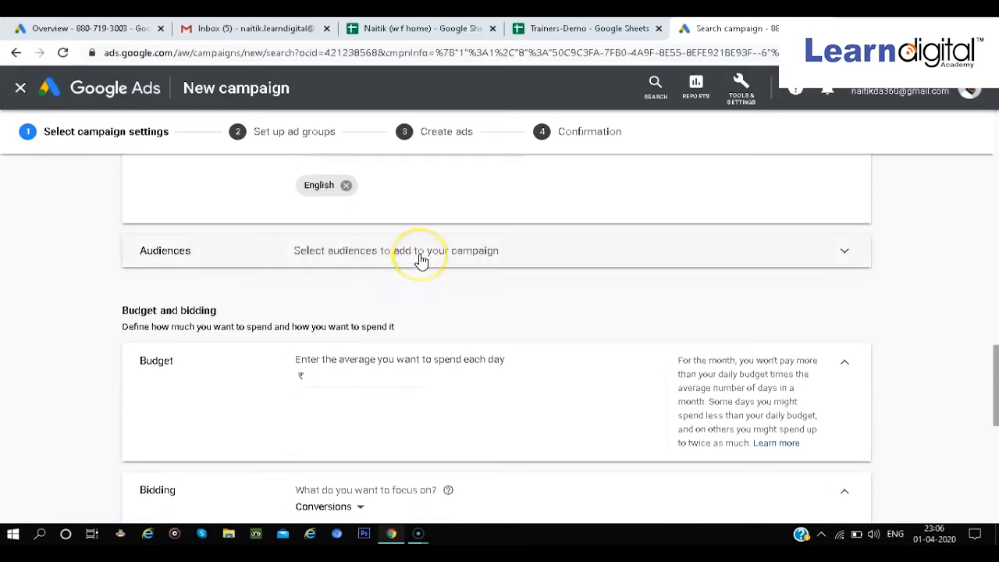
{"action": "scroll", "coordinate": [422, 260], "scroll_direction": "up", "scroll_amount": 3}
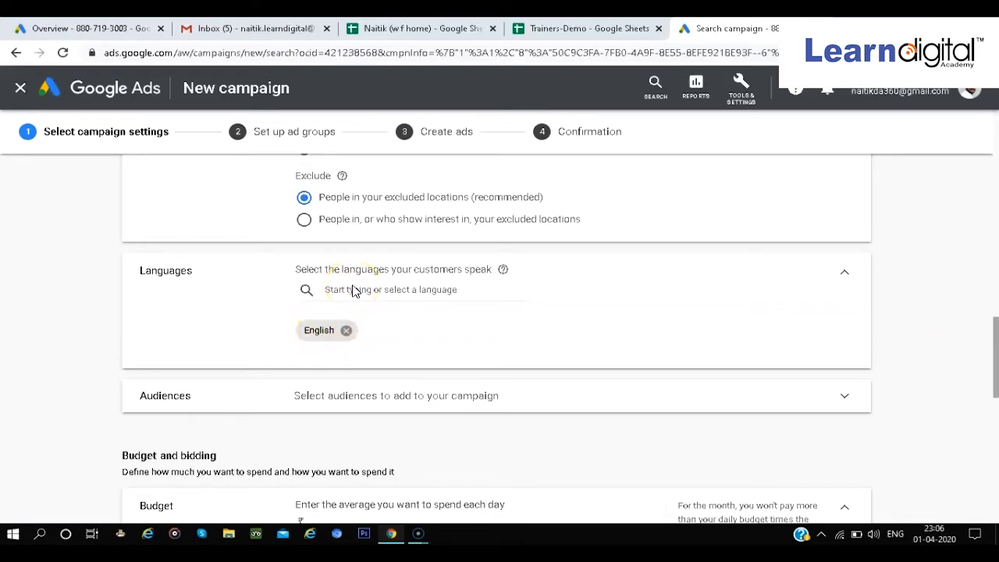
{"action": "scroll", "coordinate": [353, 291], "scroll_direction": "down", "scroll_amount": 2}
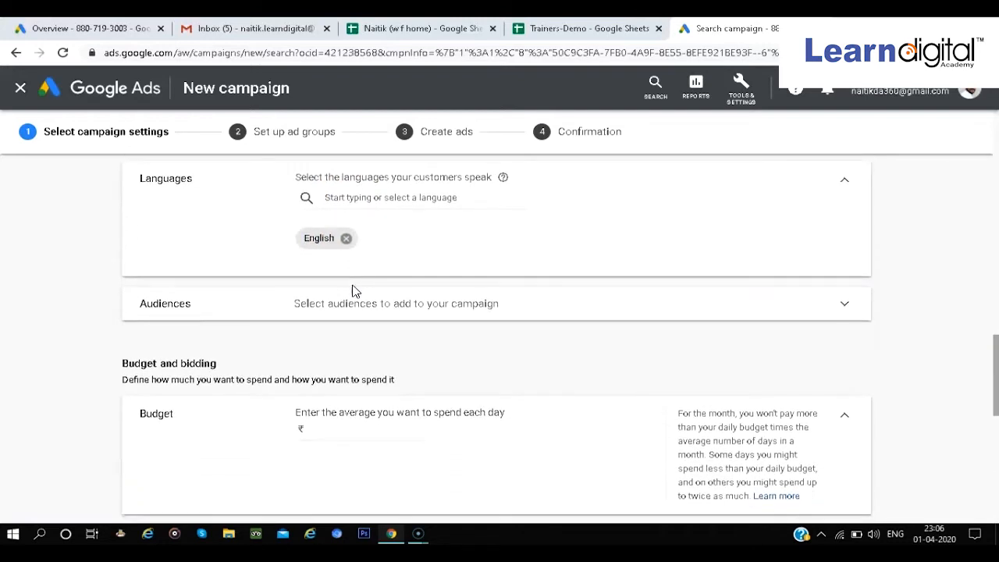
Expand the Audiences section and browse the available audience categories, from detailed demographics to combined audiences
{"action": "left_click", "coordinate": [406, 306]}
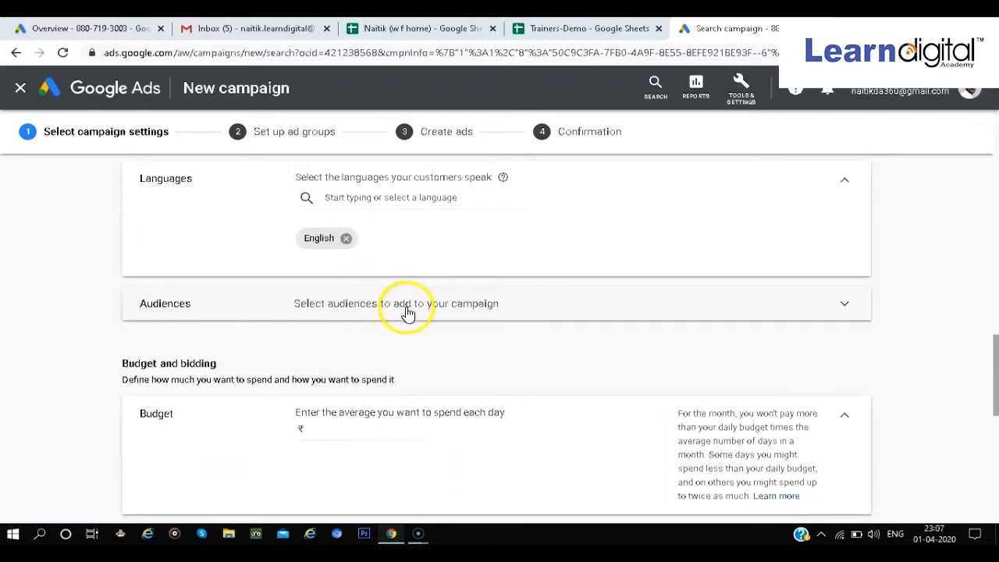
{"action": "left_click", "coordinate": [388, 366]}
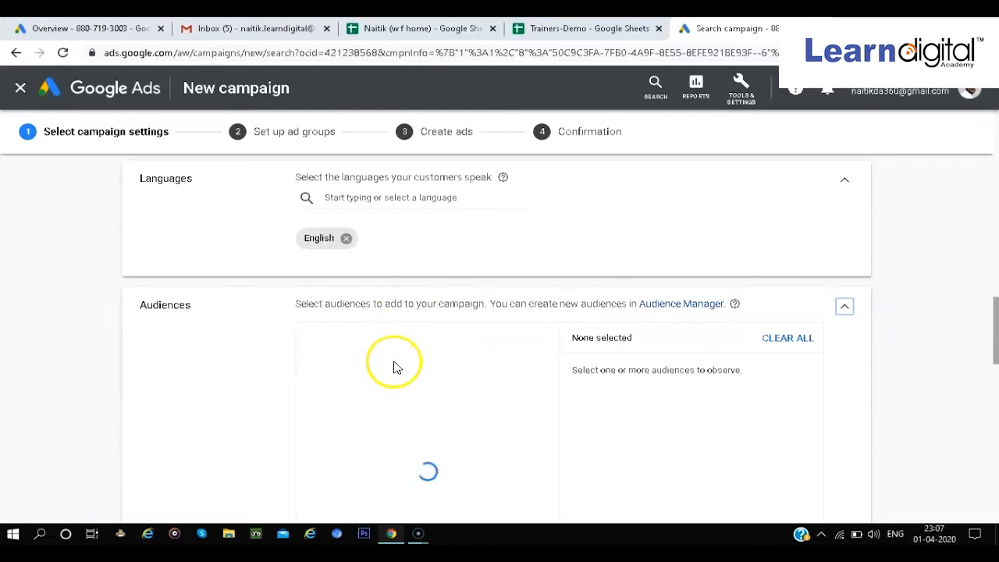
{"action": "left_click", "coordinate": [386, 364]}
{"action": "left_click", "coordinate": [337, 345]}
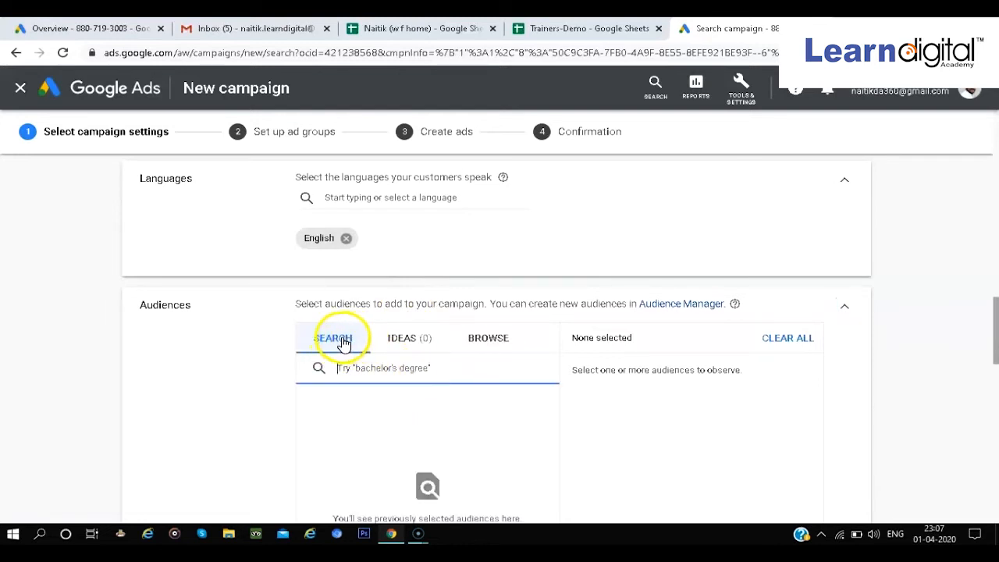
{"action": "left_click", "coordinate": [484, 341]}
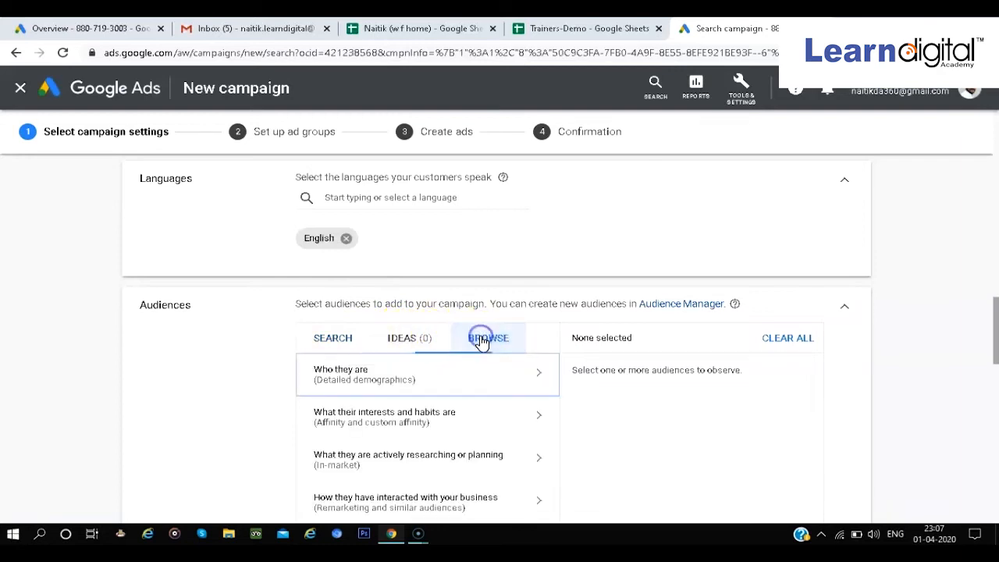
{"action": "scroll", "coordinate": [449, 367], "scroll_direction": "down", "scroll_amount": 1}
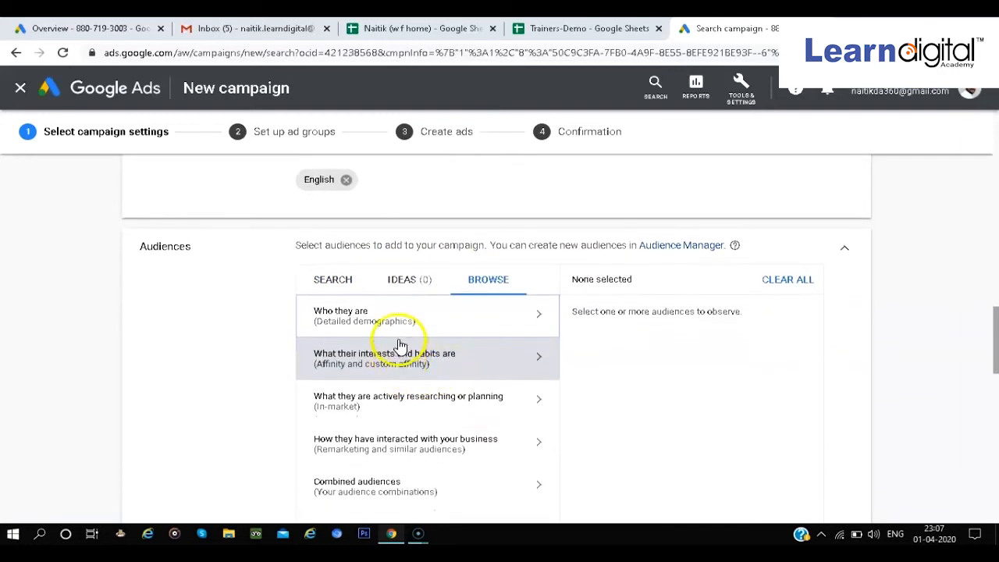
{"action": "scroll", "coordinate": [400, 444], "scroll_direction": "down", "scroll_amount": 1}
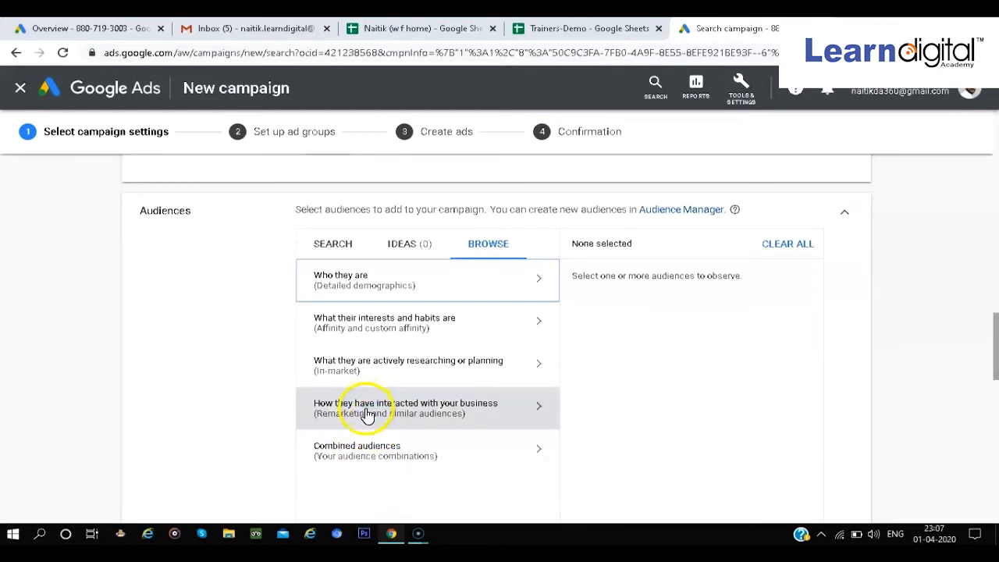
Examine the detailed demographics audiences, expanding Parental Status down to the Parents age groups, and return to the audience category list
{"action": "left_click", "coordinate": [363, 289]}
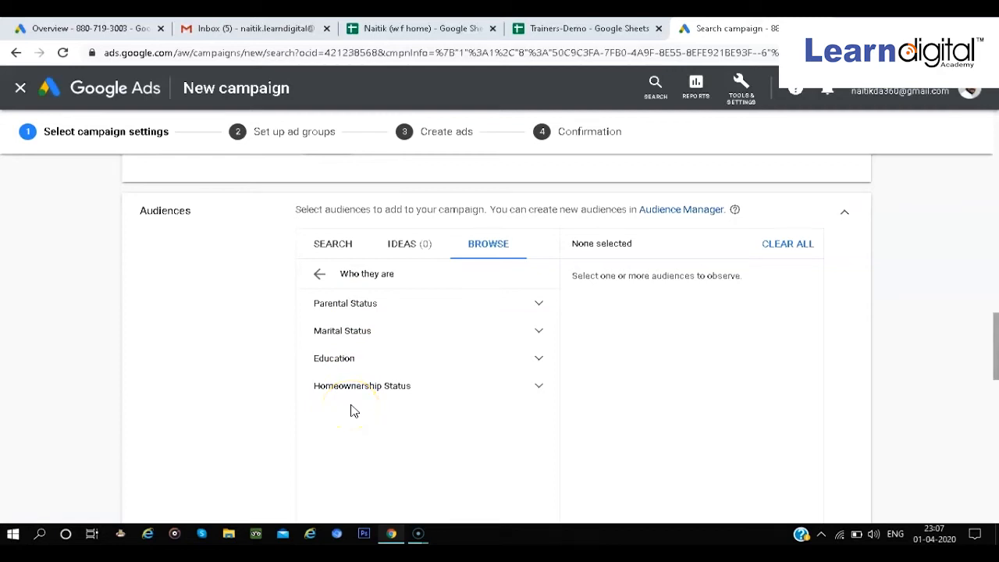
{"action": "left_click", "coordinate": [538, 305]}
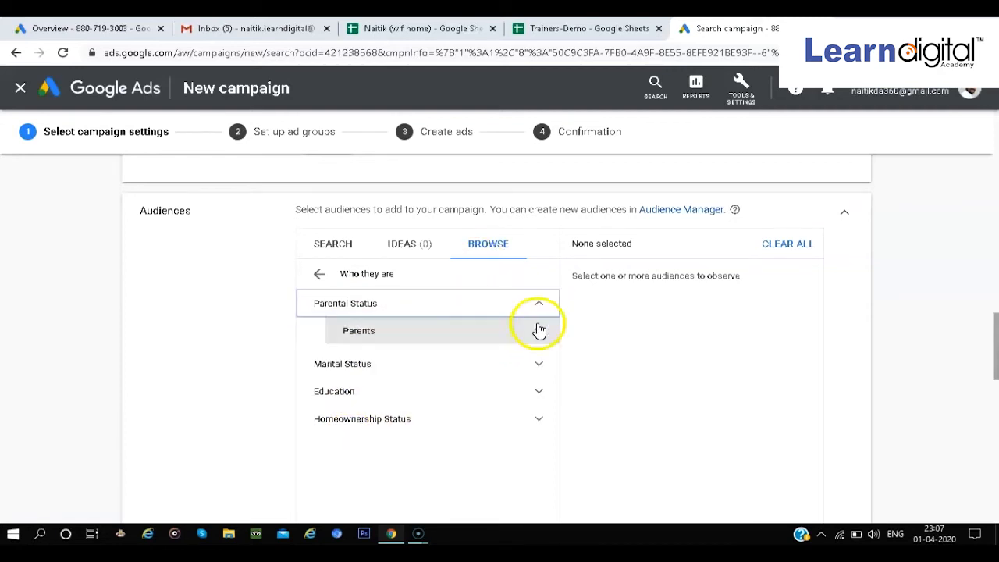
{"action": "left_click", "coordinate": [539, 330]}
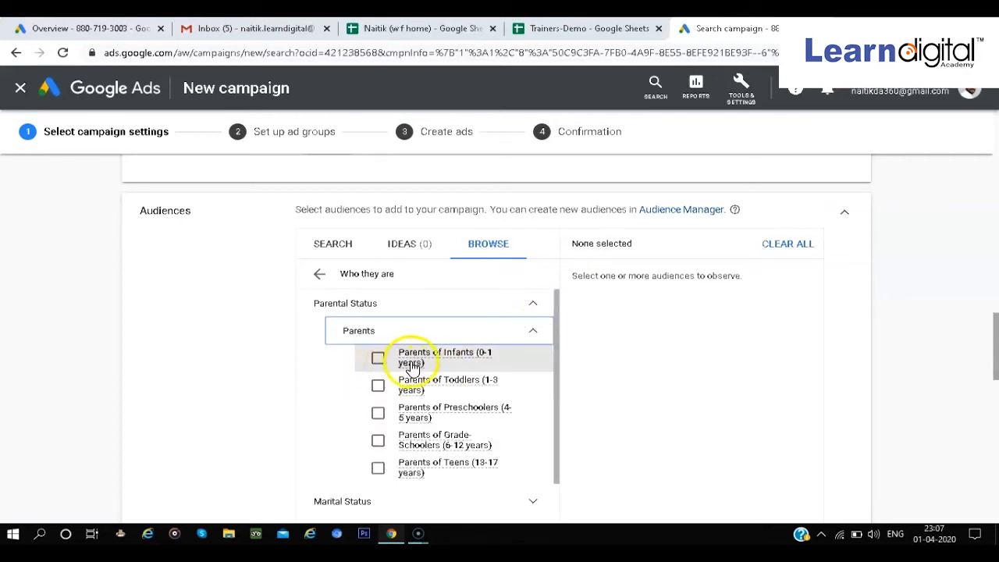
{"action": "mouse_move", "coordinate": [437, 361]}
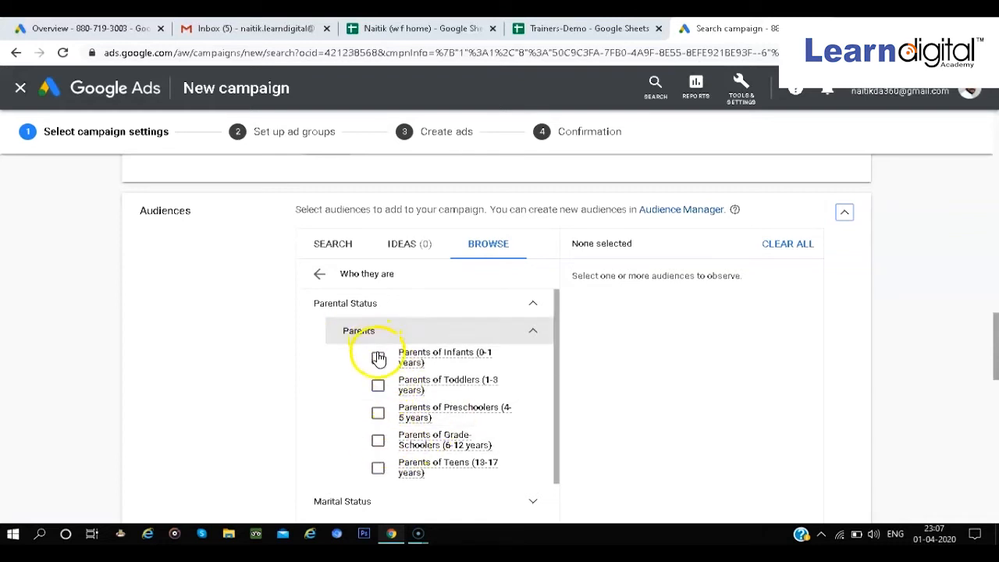
{"action": "scroll", "coordinate": [388, 450], "scroll_direction": "down", "scroll_amount": 3}
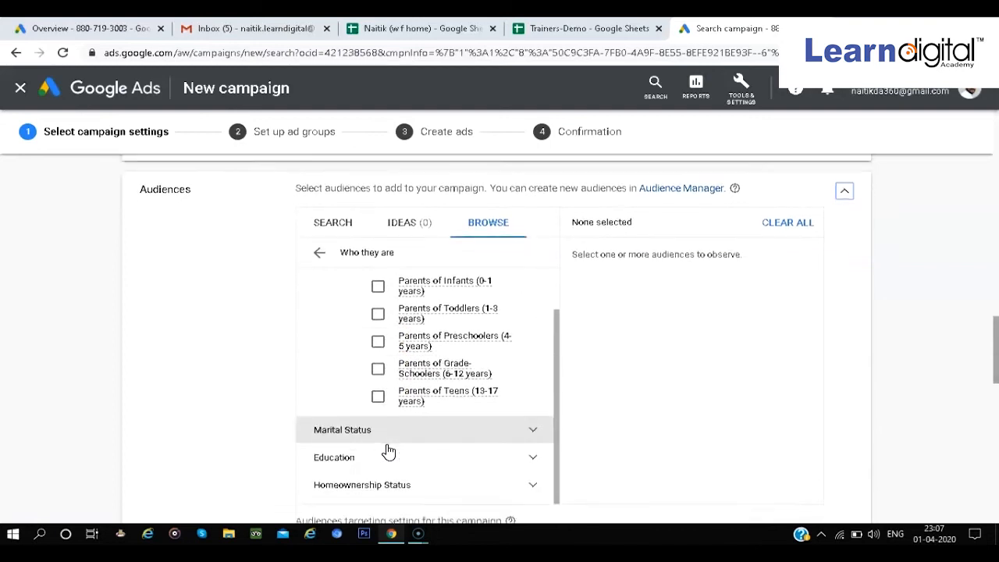
{"action": "left_click", "coordinate": [529, 424]}
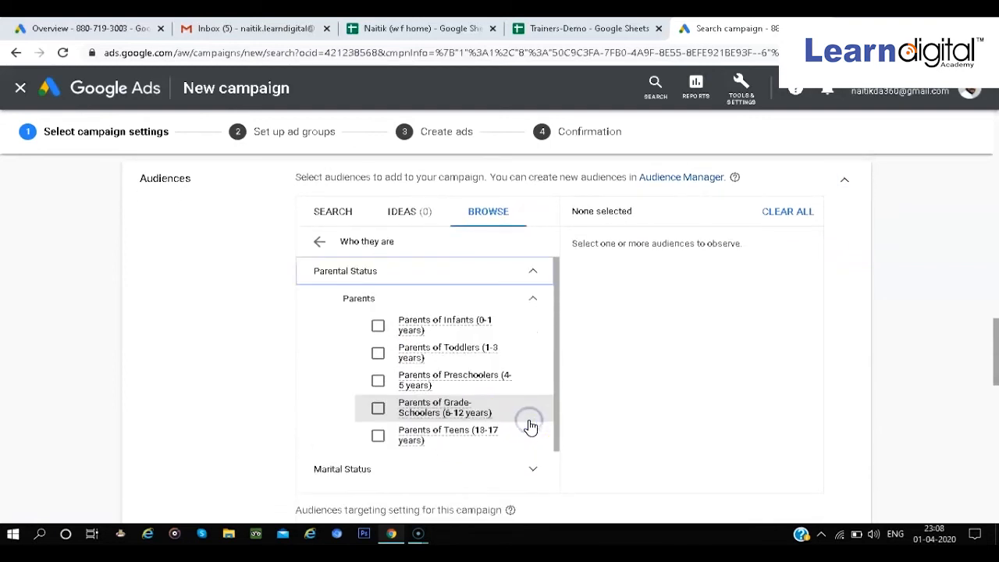
{"action": "scroll", "coordinate": [529, 425], "scroll_direction": "down", "scroll_amount": 5}
{"action": "left_click", "coordinate": [520, 370]}
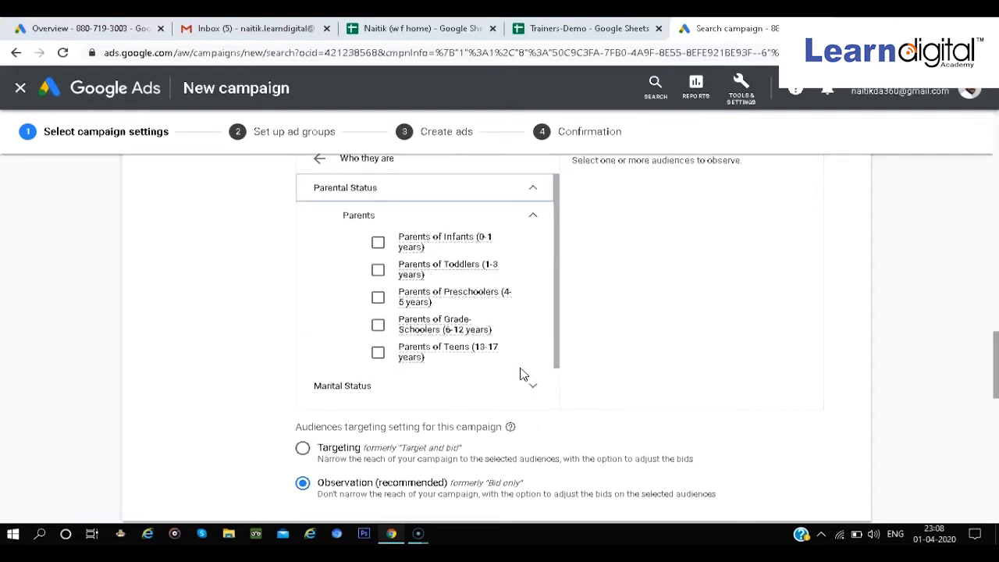
{"action": "scroll", "coordinate": [521, 373], "scroll_direction": "up", "scroll_amount": 1}
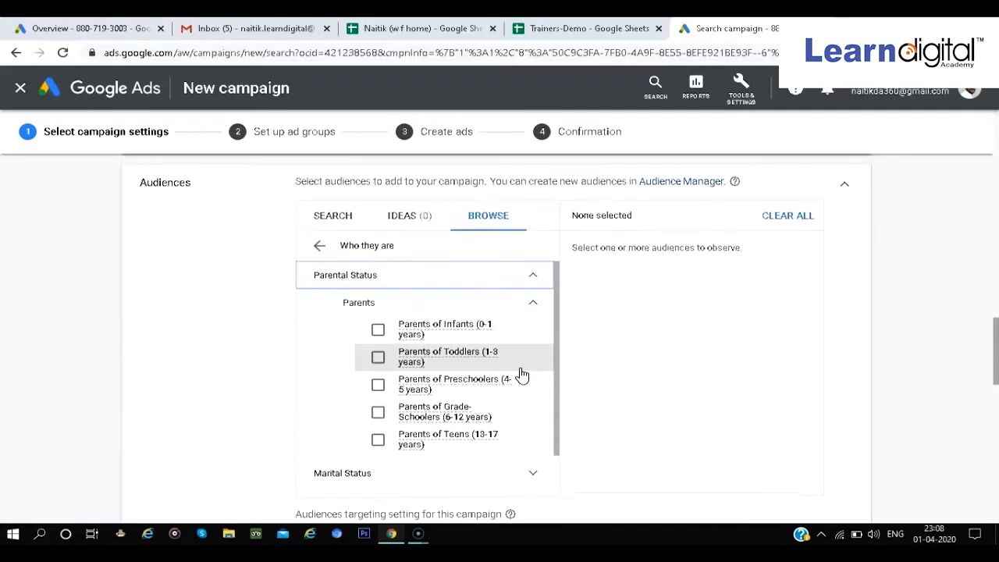
{"action": "scroll", "coordinate": [458, 380], "scroll_direction": "down", "scroll_amount": 5}
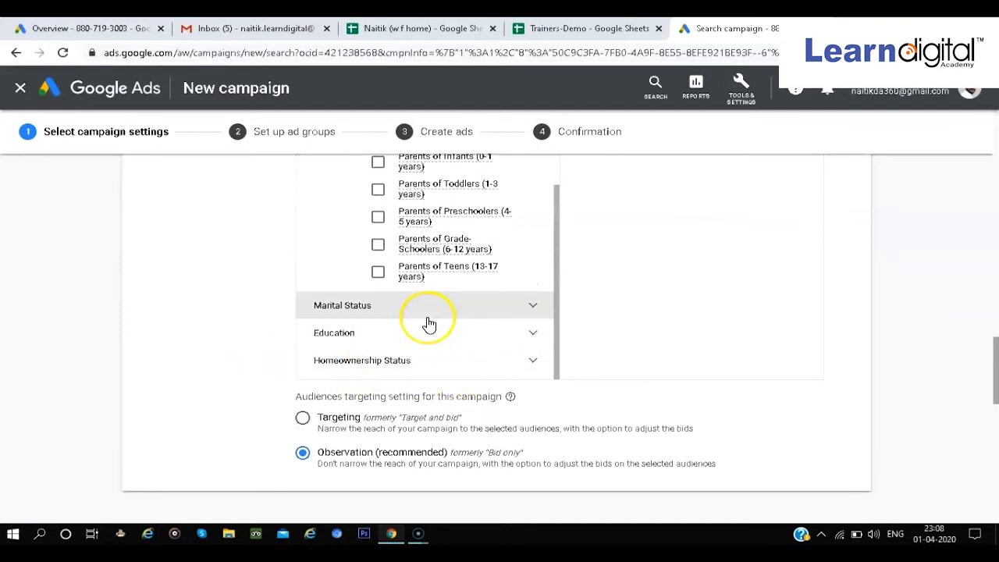
{"action": "scroll", "coordinate": [429, 323], "scroll_direction": "up", "scroll_amount": 3}
{"action": "left_click", "coordinate": [315, 298]}
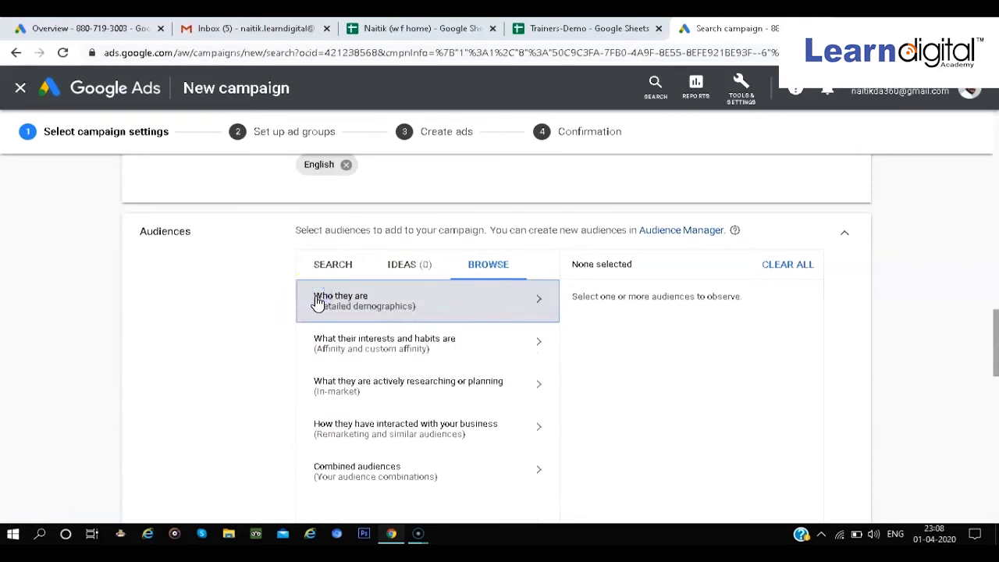
Examine the in-market audiences under Autos & Vehicles down to Motor Vehicles by Brand, and return to the audience category list
{"action": "left_click_drag", "start_coordinate": [318, 302], "coordinate": [358, 351]}
{"action": "left_click", "coordinate": [287, 365]}
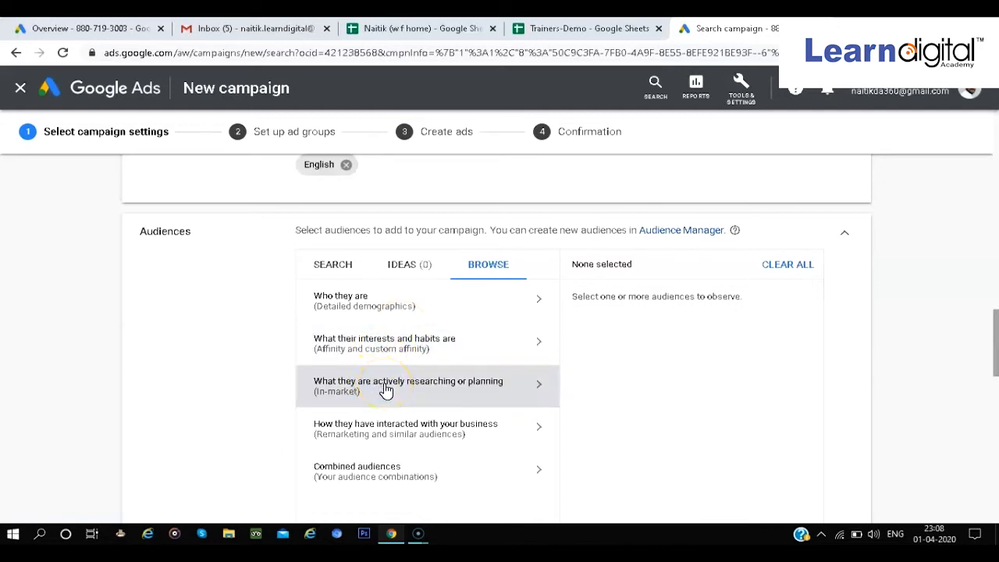
{"action": "left_click", "coordinate": [428, 394]}
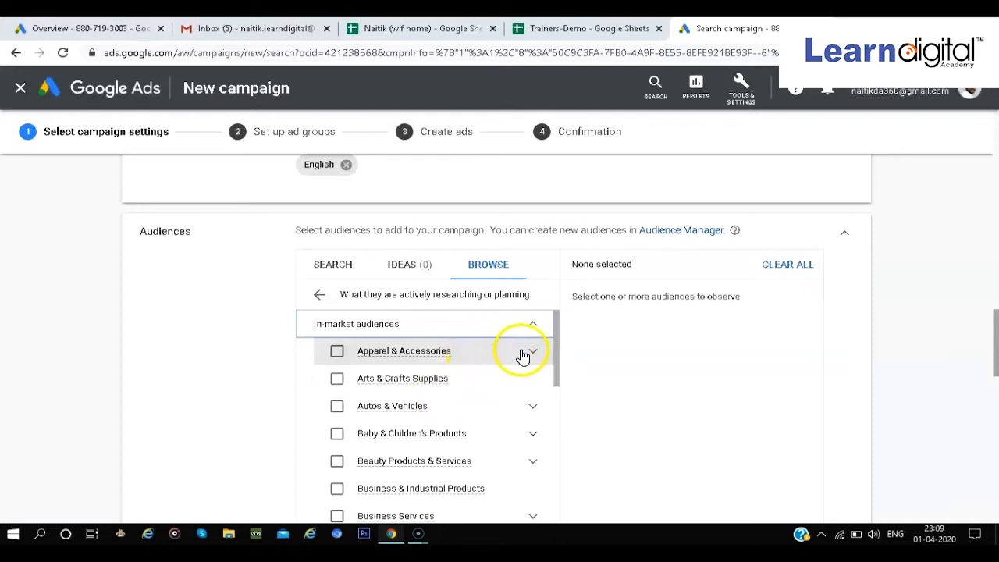
{"action": "left_click", "coordinate": [530, 405]}
{"action": "scroll", "coordinate": [487, 415], "scroll_direction": "down", "scroll_amount": 2}
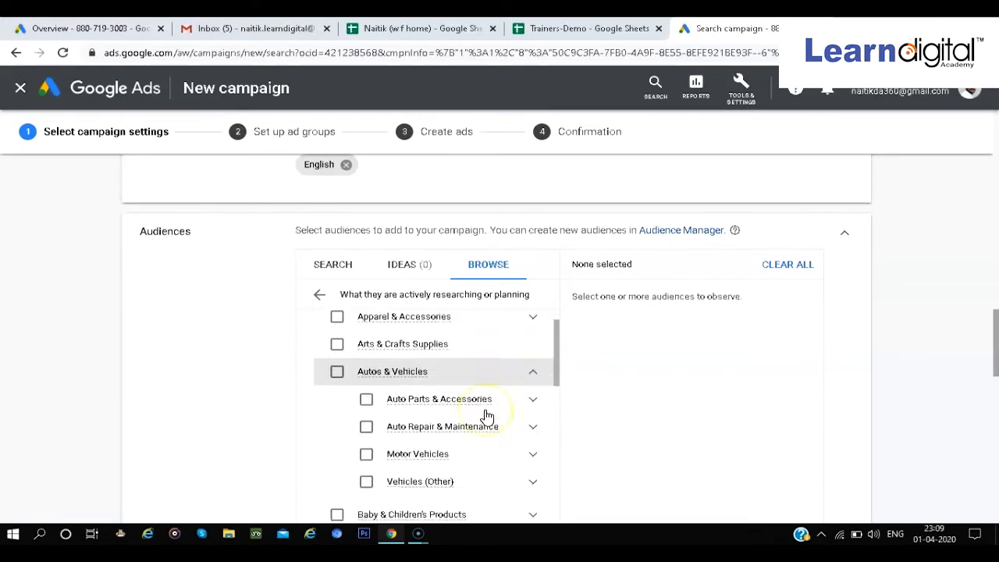
{"action": "left_click", "coordinate": [530, 423]}
{"action": "scroll", "coordinate": [476, 420], "scroll_direction": "down", "scroll_amount": 3}
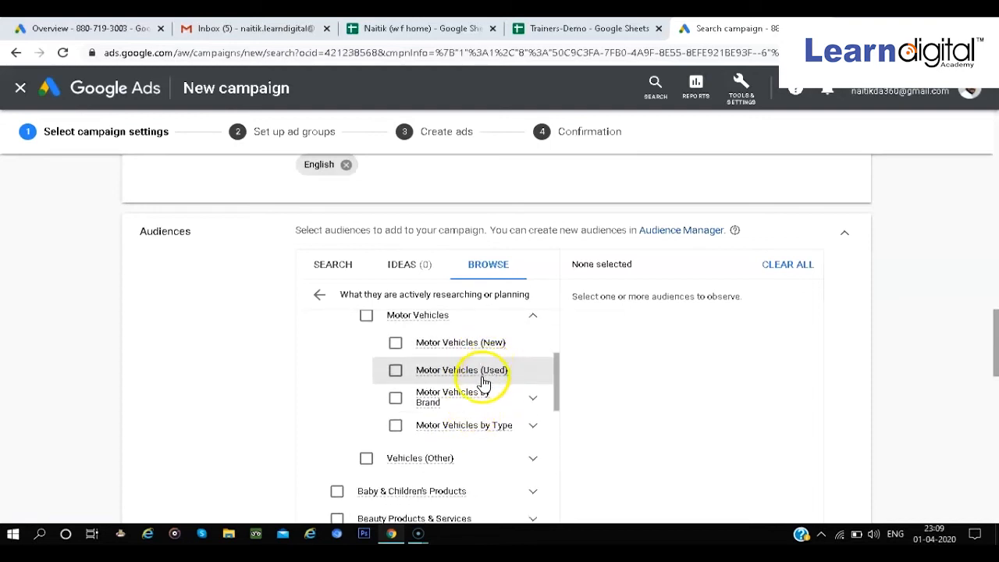
{"action": "mouse_move", "coordinate": [472, 400]}
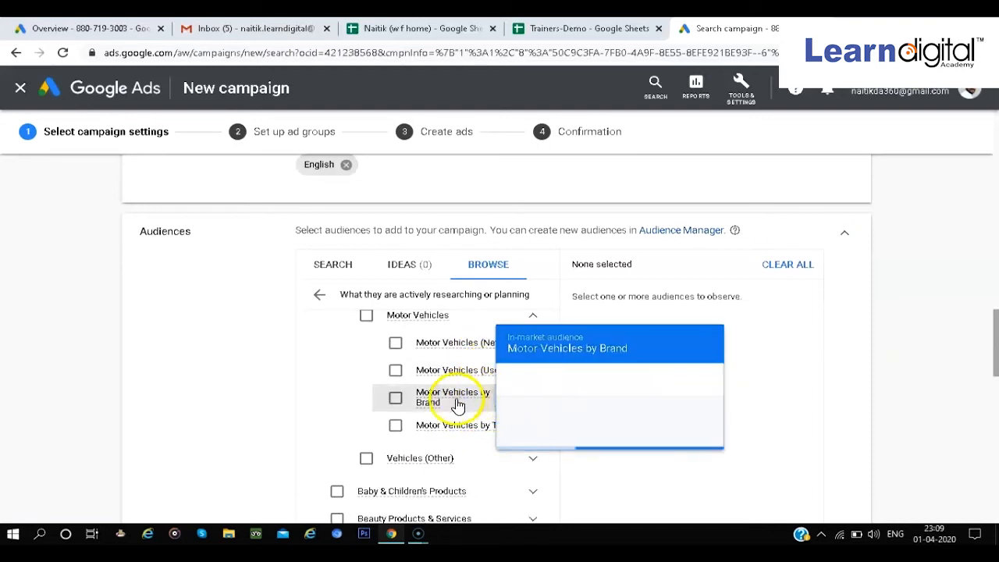
{"action": "left_click", "coordinate": [534, 411]}
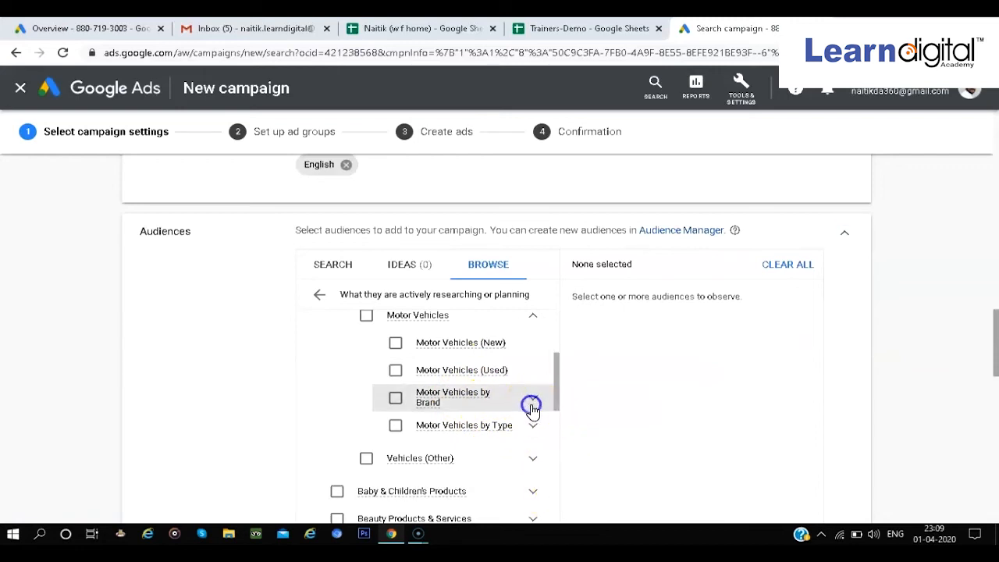
{"action": "scroll", "coordinate": [432, 456], "scroll_direction": "down", "scroll_amount": 1}
{"action": "scroll", "coordinate": [434, 464], "scroll_direction": "down", "scroll_amount": 5}
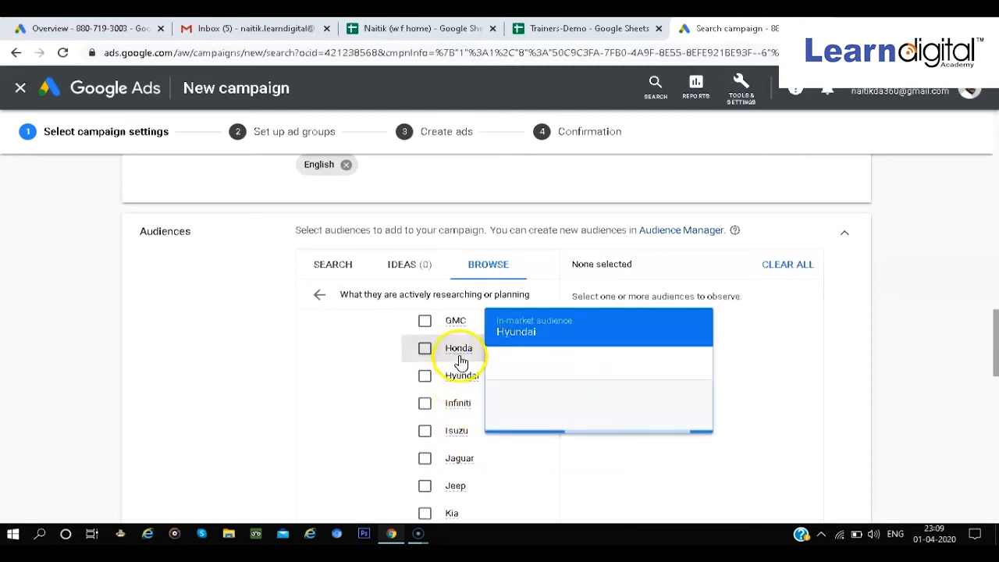
{"action": "left_click", "coordinate": [320, 296]}
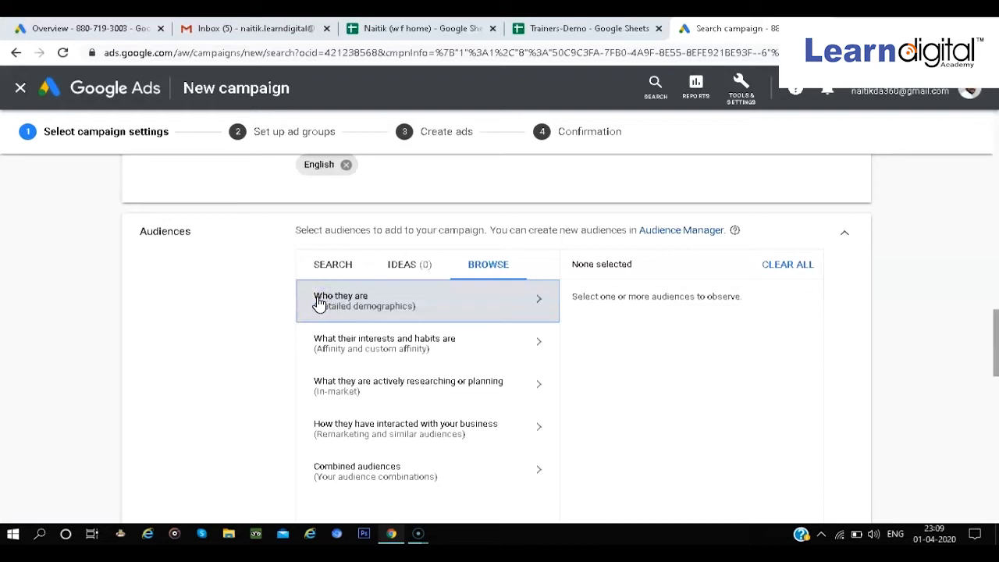
Examine the affinity audiences for interests and habits, expanding the Food & Dining and Beauty & Wellness groups
{"action": "left_click", "coordinate": [368, 358]}
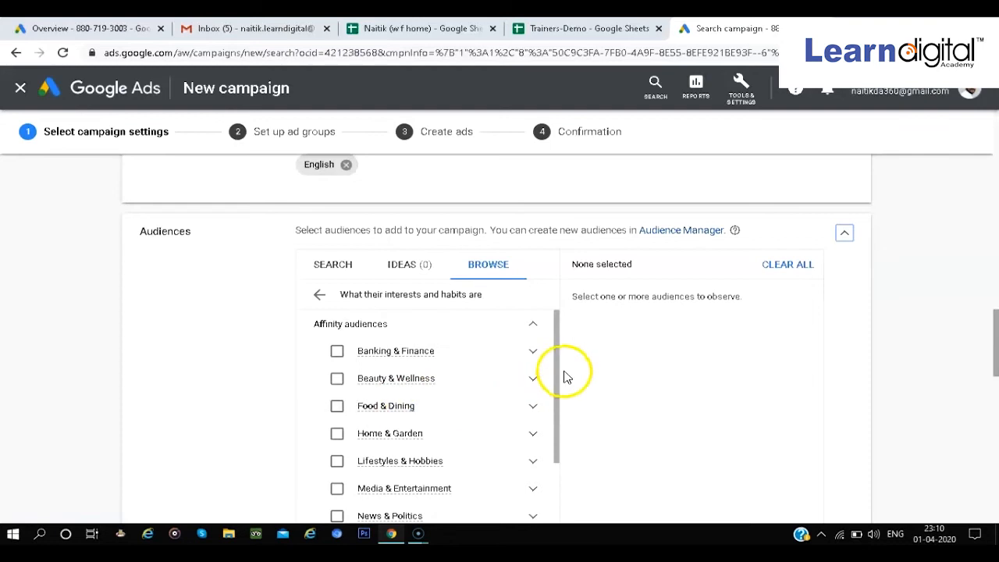
{"action": "scroll", "coordinate": [563, 374], "scroll_direction": "down", "scroll_amount": 1}
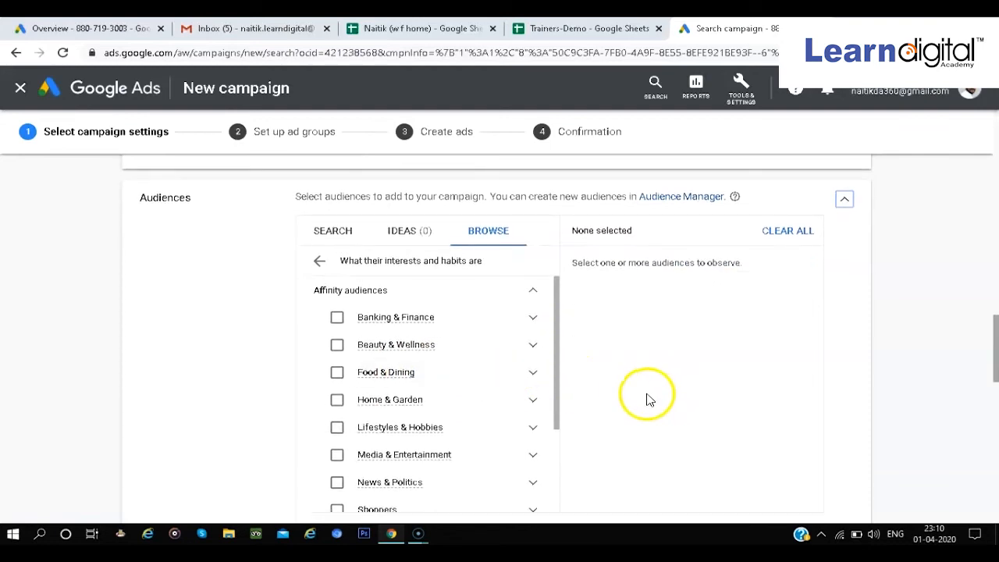
{"action": "scroll", "coordinate": [648, 397], "scroll_direction": "down", "scroll_amount": 3}
{"action": "left_click", "coordinate": [533, 275]}
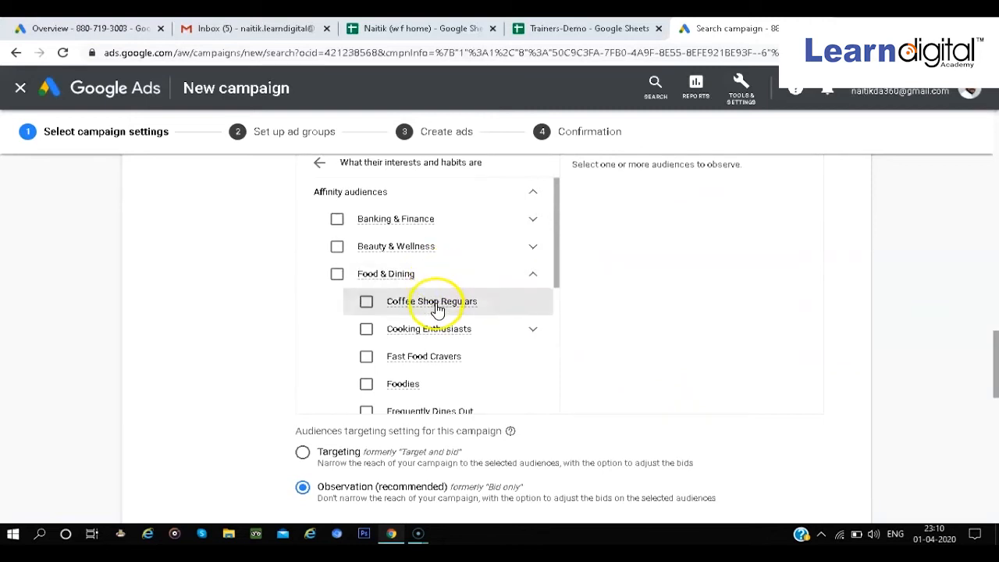
{"action": "mouse_move", "coordinate": [437, 308]}
{"action": "scroll", "coordinate": [426, 285], "scroll_direction": "up", "scroll_amount": 4}
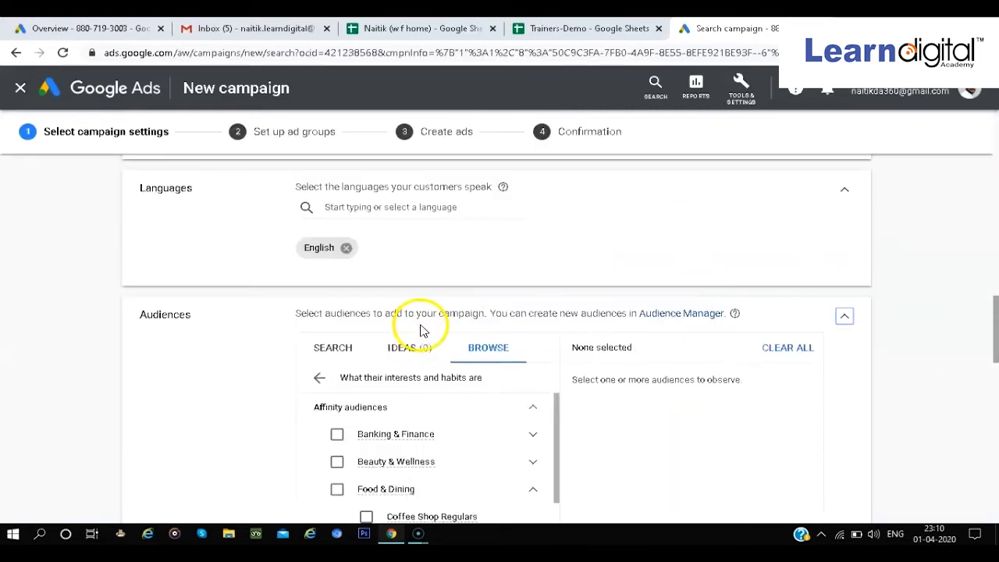
{"action": "scroll", "coordinate": [619, 443], "scroll_direction": "down", "scroll_amount": 3}
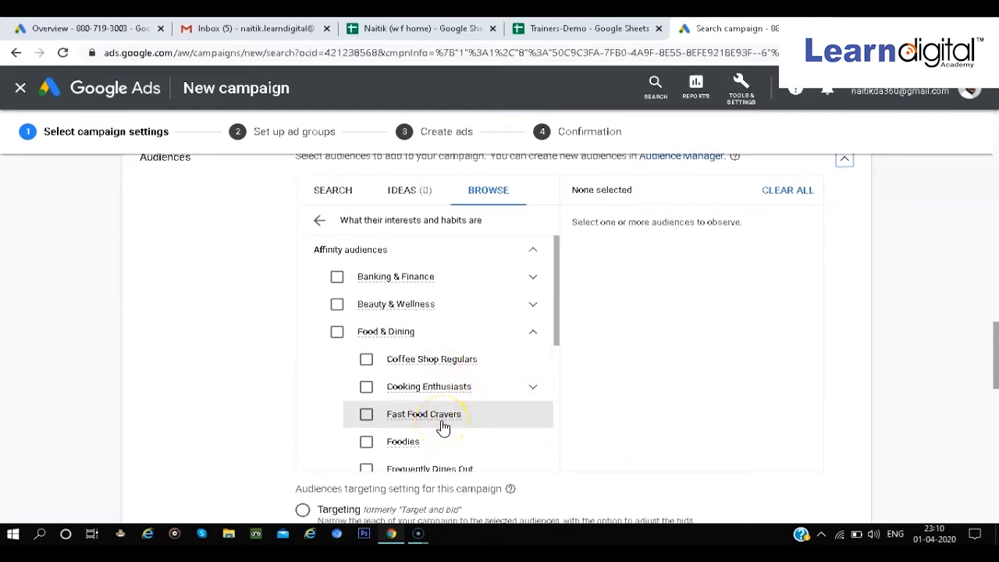
{"action": "scroll", "coordinate": [441, 426], "scroll_direction": "down", "scroll_amount": 1}
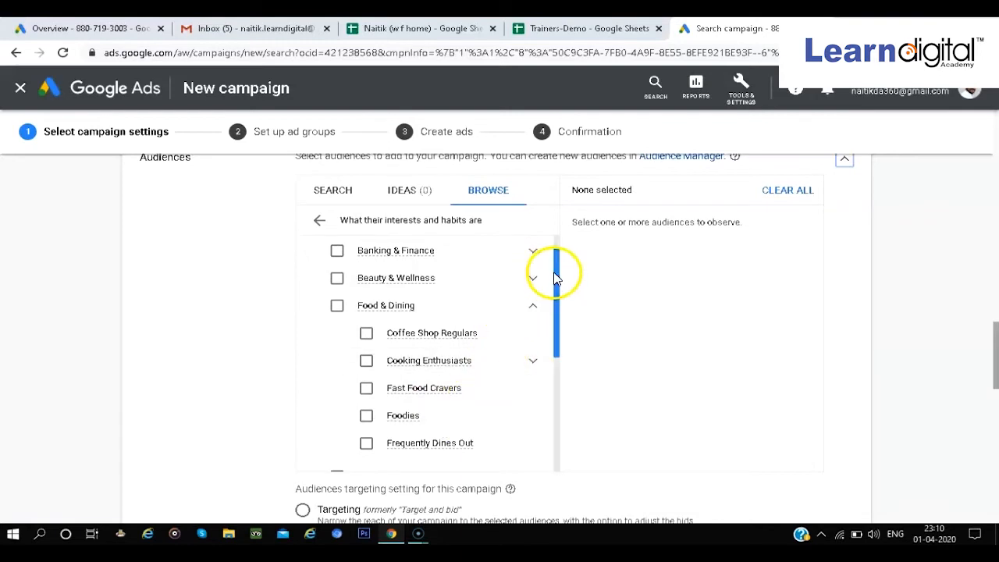
{"action": "left_click", "coordinate": [531, 288]}
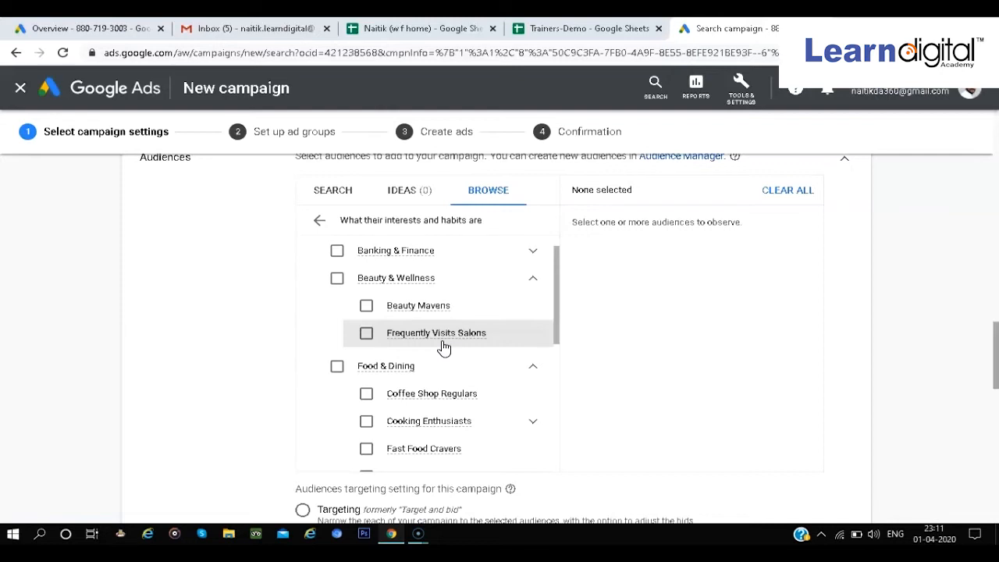
Examine the Media & Entertainment affinity audiences, expanding the Gamers group and reading through the remaining interest categories
{"action": "scroll", "coordinate": [443, 348], "scroll_direction": "down", "scroll_amount": 4}
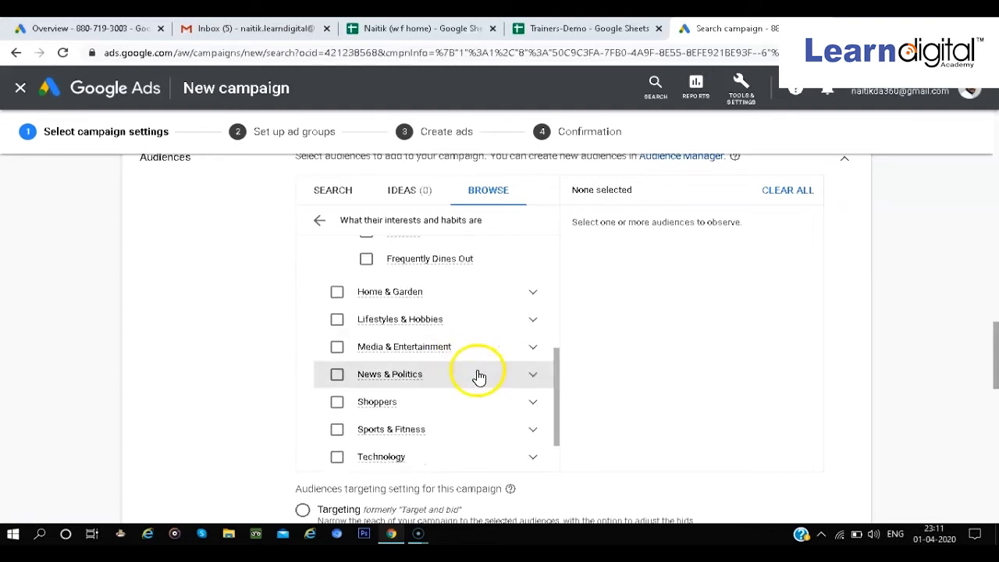
{"action": "left_click", "coordinate": [520, 356]}
{"action": "left_click", "coordinate": [522, 352]}
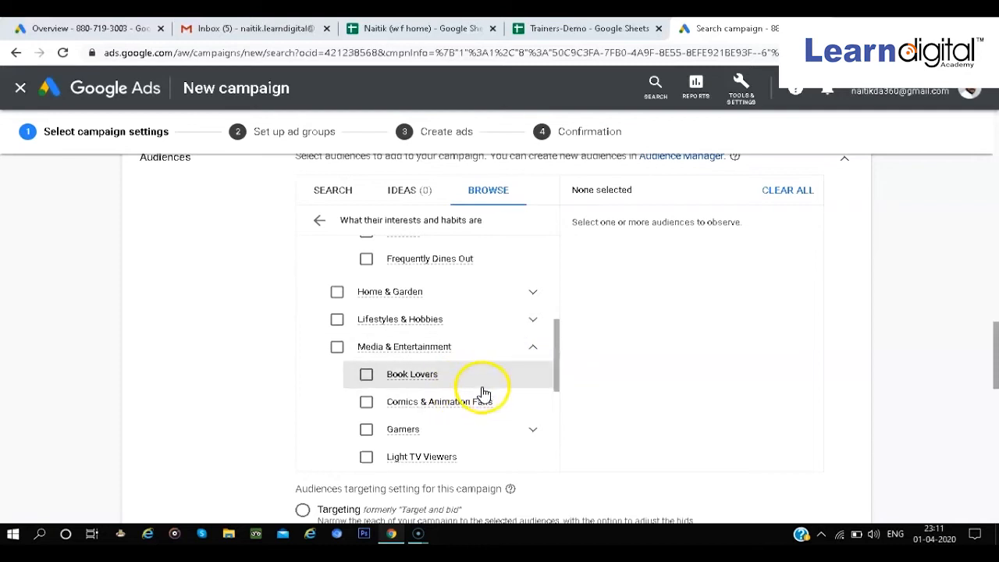
{"action": "scroll", "coordinate": [484, 391], "scroll_direction": "down", "scroll_amount": 1}
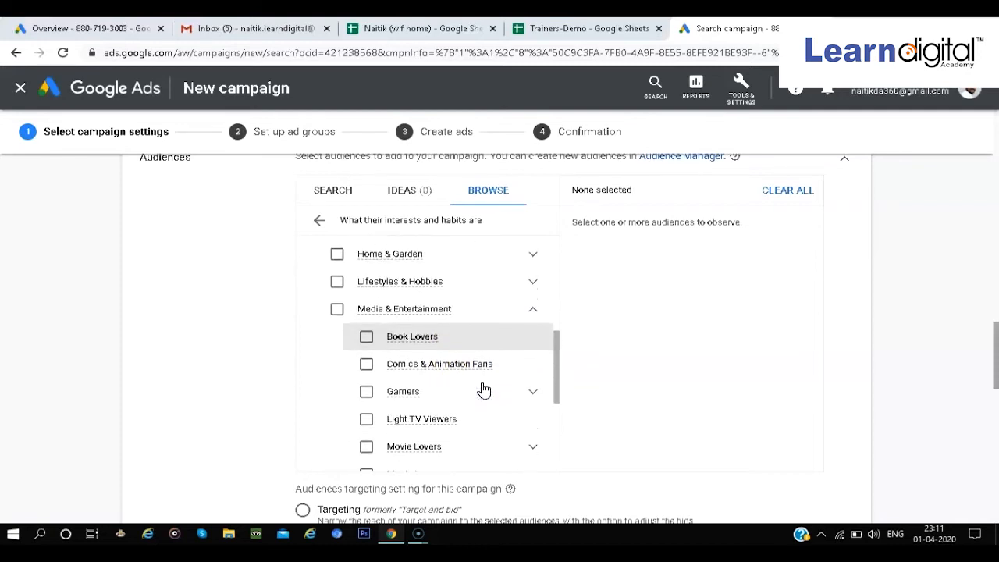
{"action": "left_click", "coordinate": [523, 392]}
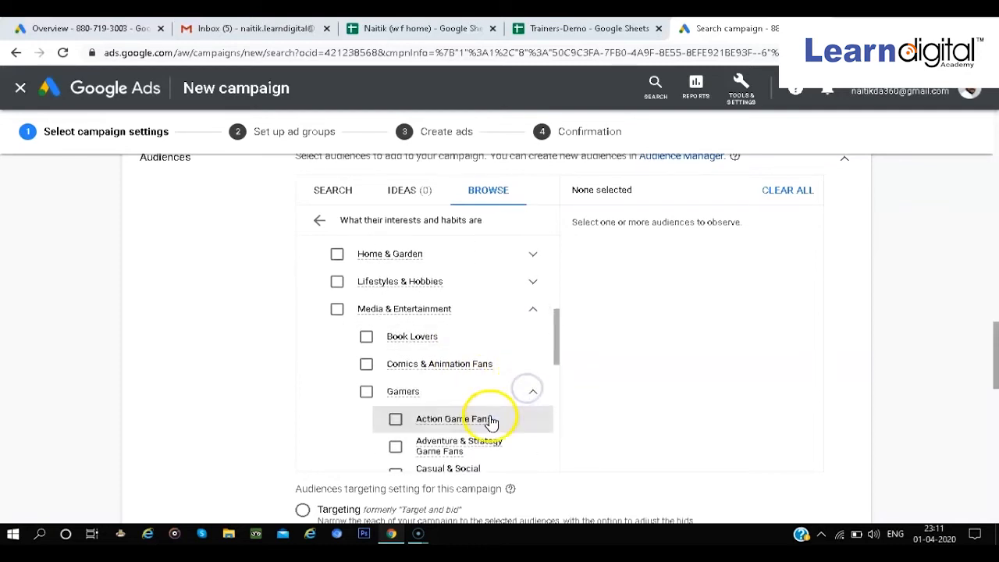
{"action": "scroll", "coordinate": [490, 422], "scroll_direction": "down", "scroll_amount": 3}
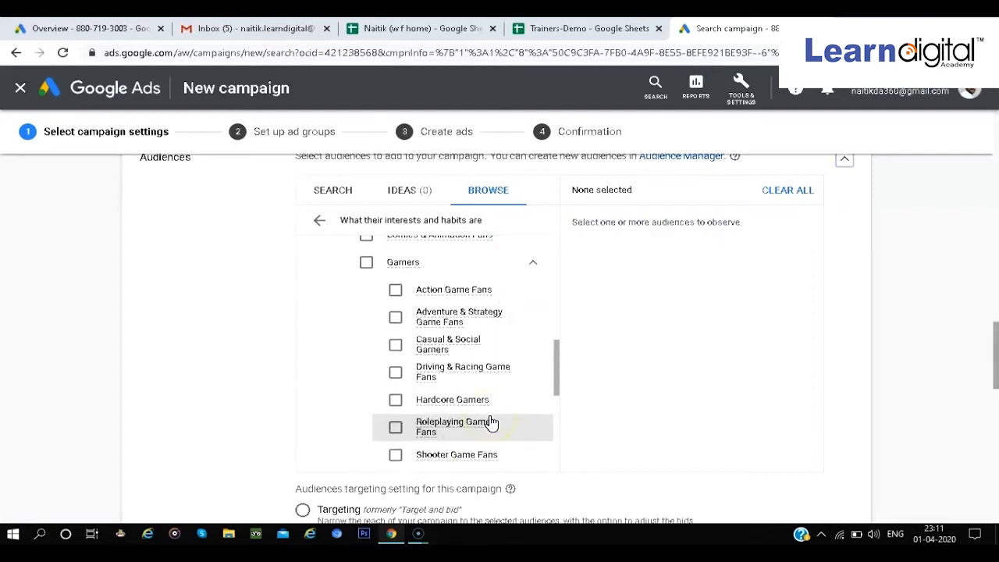
{"action": "scroll", "coordinate": [490, 422], "scroll_direction": "down", "scroll_amount": 6}
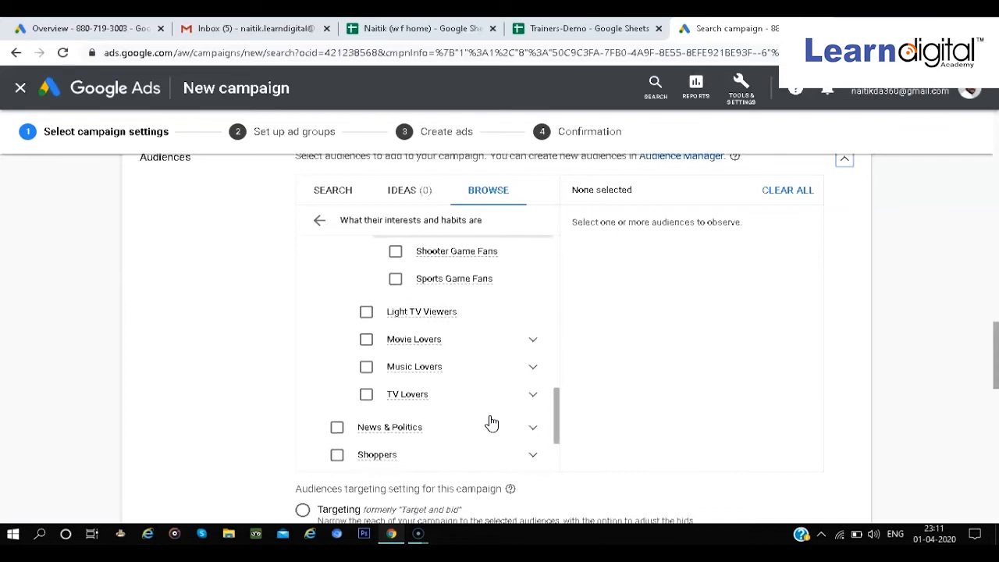
{"action": "scroll", "coordinate": [492, 422], "scroll_direction": "down", "scroll_amount": 2}
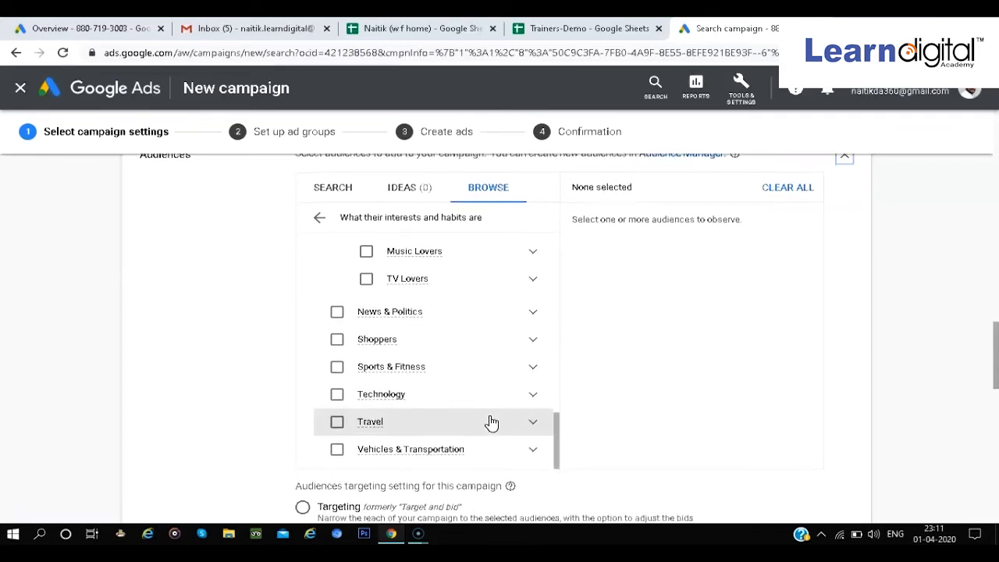
Review the Targeting and Observation options for the campaign's audiences alongside the empty audience selection
{"action": "scroll", "coordinate": [492, 422], "scroll_direction": "down", "scroll_amount": 2}
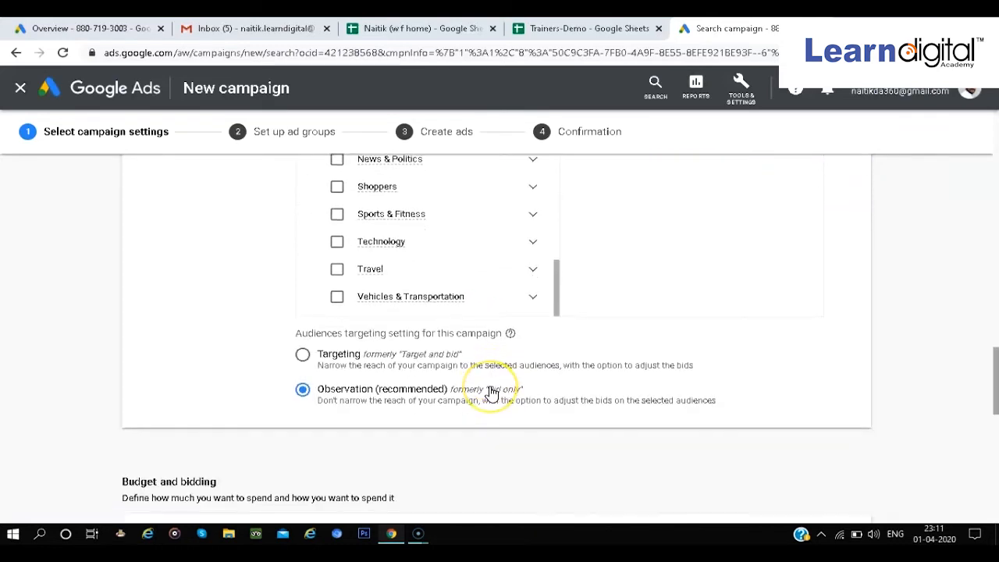
{"action": "scroll", "coordinate": [490, 328], "scroll_direction": "up", "scroll_amount": 1}
{"action": "scroll", "coordinate": [490, 393], "scroll_direction": "up", "scroll_amount": 4}
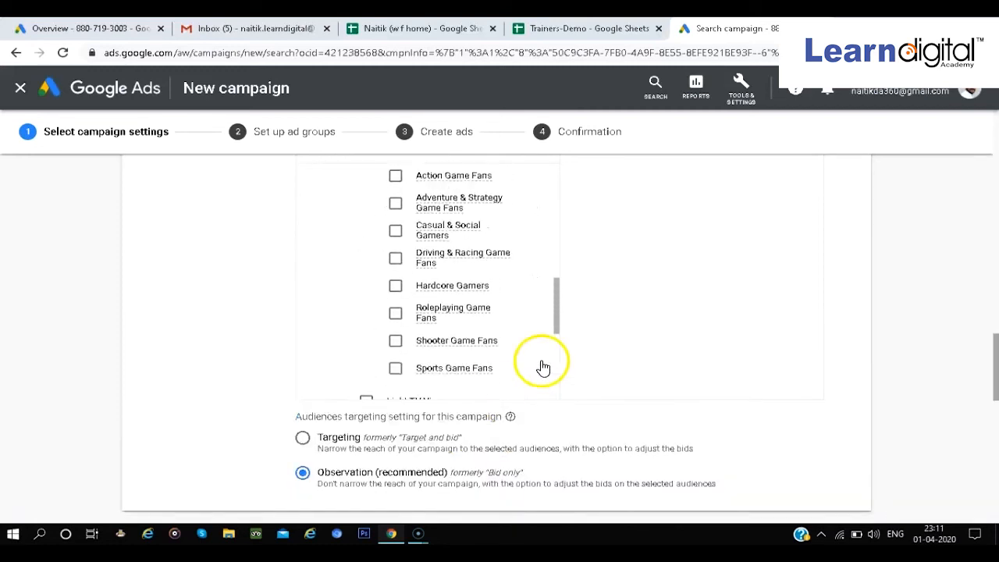
{"action": "scroll", "coordinate": [631, 297], "scroll_direction": "up", "scroll_amount": 2}
{"action": "scroll", "coordinate": [631, 297], "scroll_direction": "down", "scroll_amount": 1}
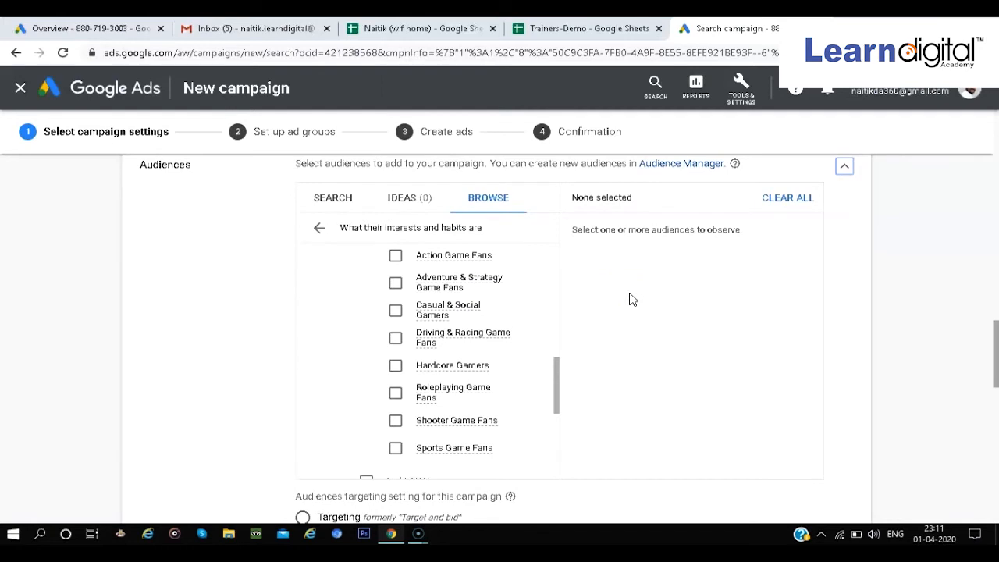
Set the campaign's average daily budget to ₹100
{"action": "scroll", "coordinate": [633, 300], "scroll_direction": "down", "scroll_amount": 6}
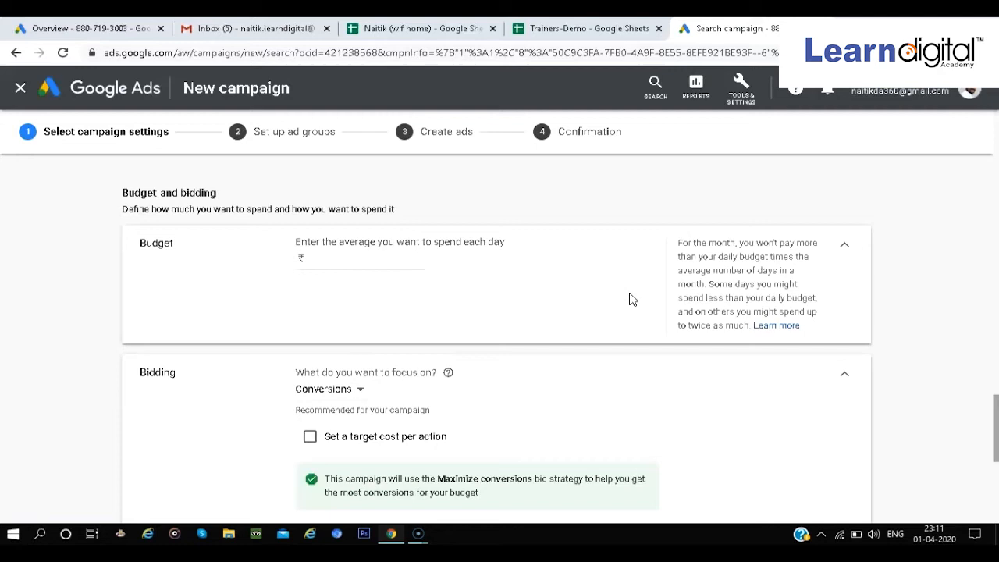
{"action": "left_click", "coordinate": [347, 254]}
{"action": "type", "text": "100"}
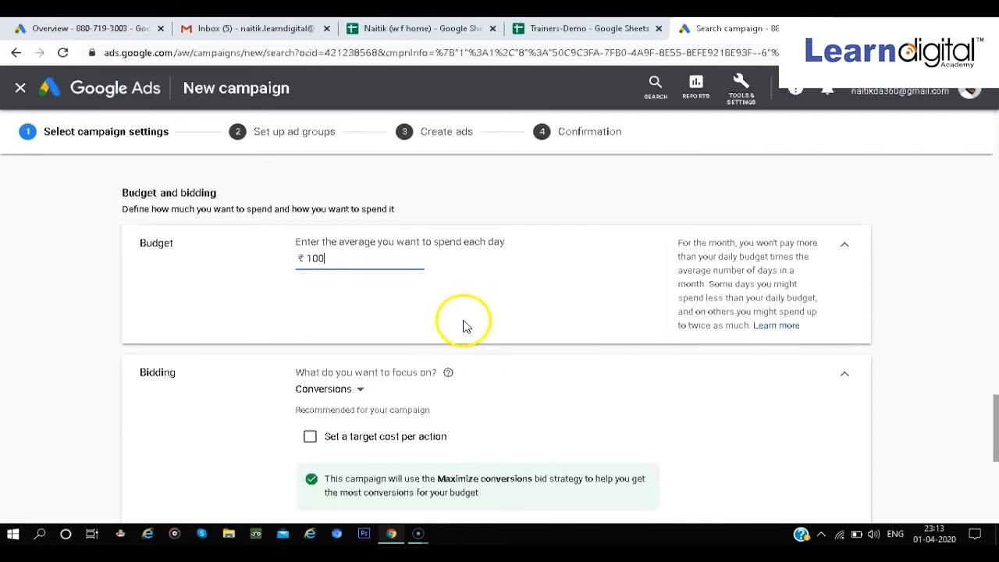
Review the bidding section, then show the additional campaign settings and expand Conversions
{"action": "scroll", "coordinate": [463, 309], "scroll_direction": "down", "scroll_amount": 1}
{"action": "scroll", "coordinate": [462, 294], "scroll_direction": "down", "scroll_amount": 2}
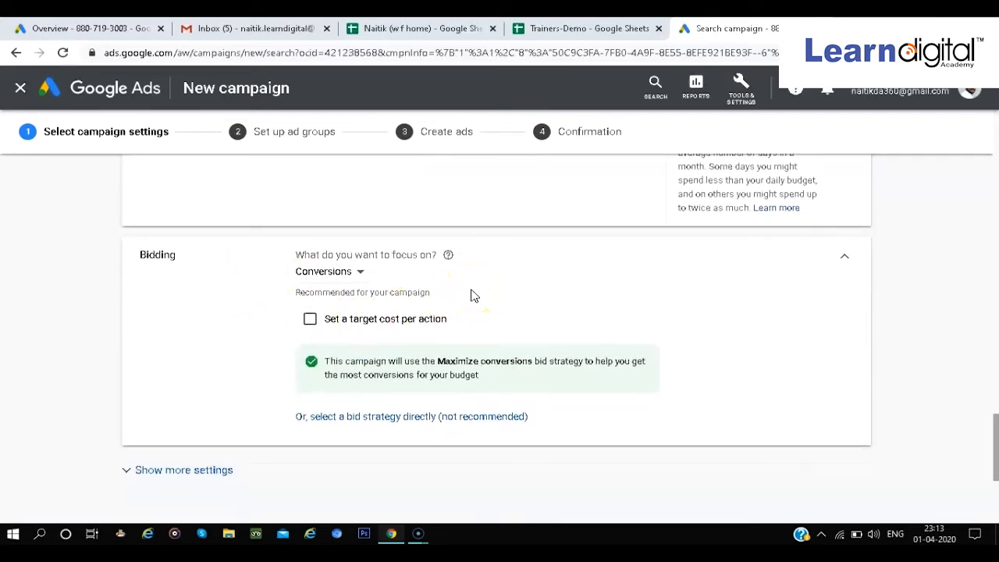
{"action": "scroll", "coordinate": [506, 326], "scroll_direction": "down", "scroll_amount": 3}
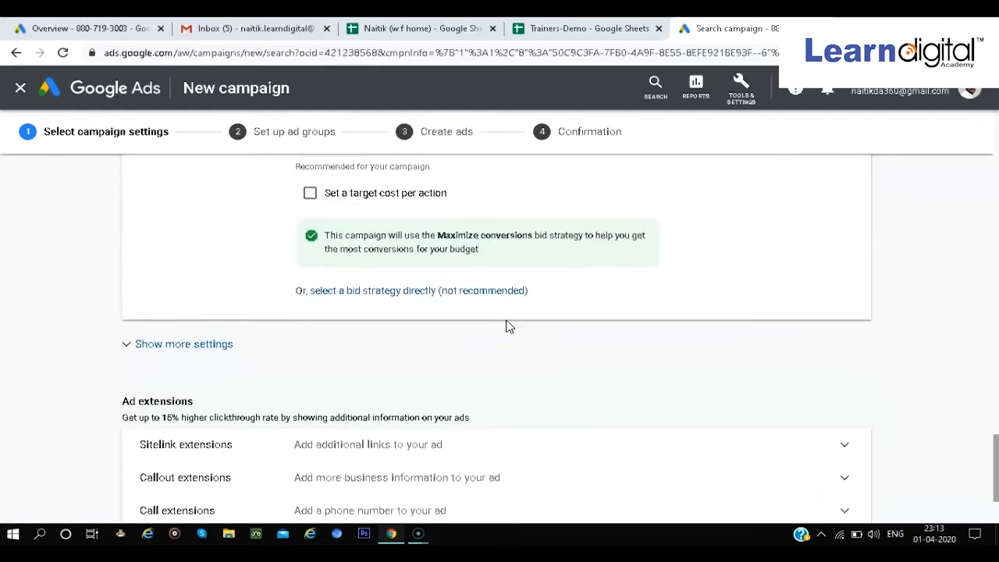
{"action": "left_click", "coordinate": [310, 345]}
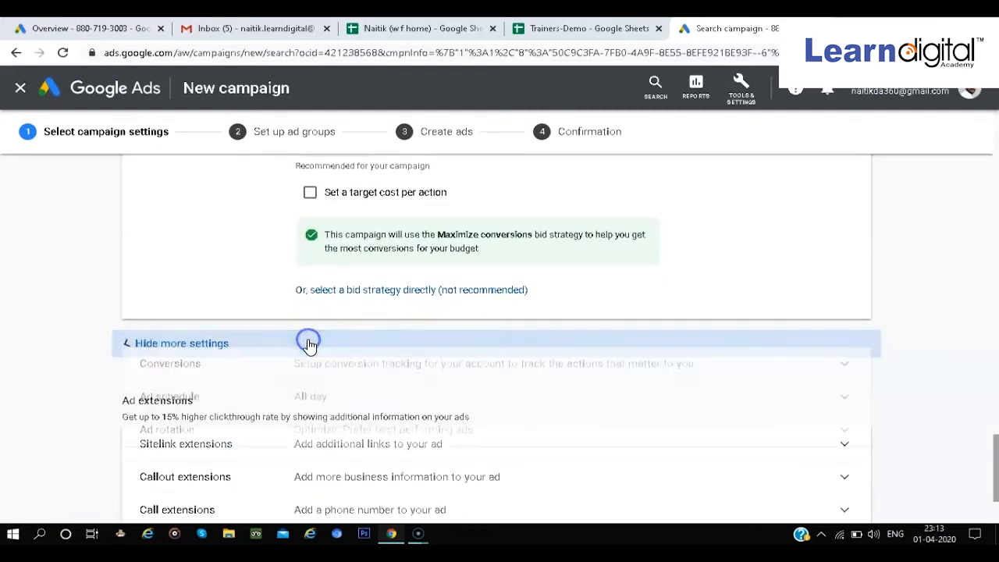
{"action": "scroll", "coordinate": [370, 355], "scroll_direction": "down", "scroll_amount": 1}
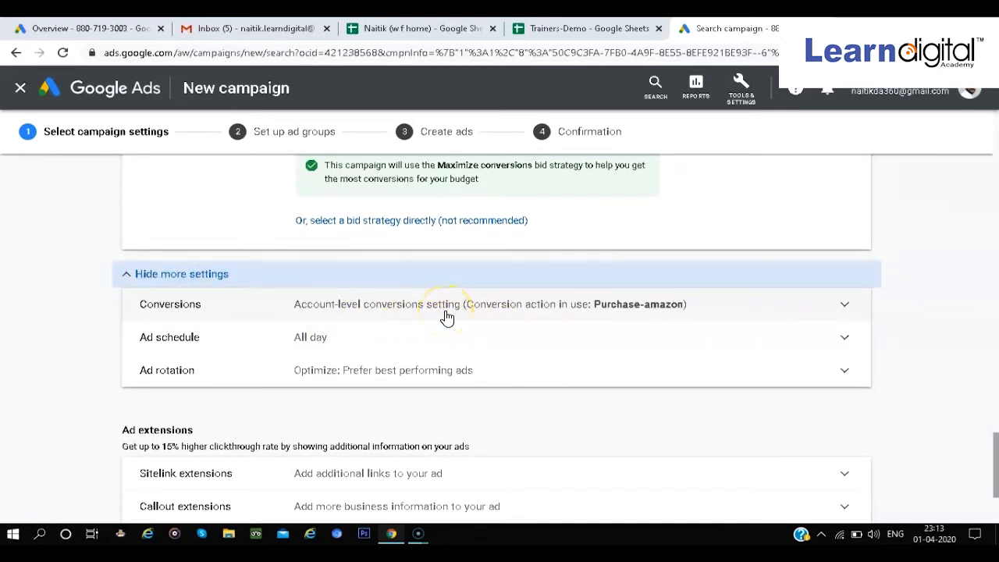
{"action": "left_click", "coordinate": [446, 316]}
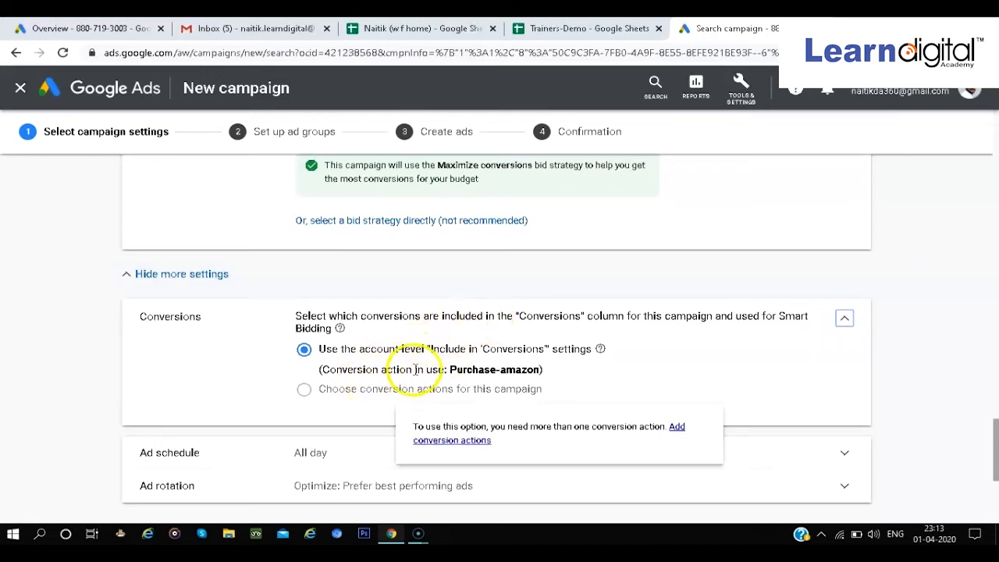
Expand the ad schedule and view the available day options, keeping All days
{"action": "scroll", "coordinate": [413, 350], "scroll_direction": "down", "scroll_amount": 3}
{"action": "left_click", "coordinate": [457, 307]}
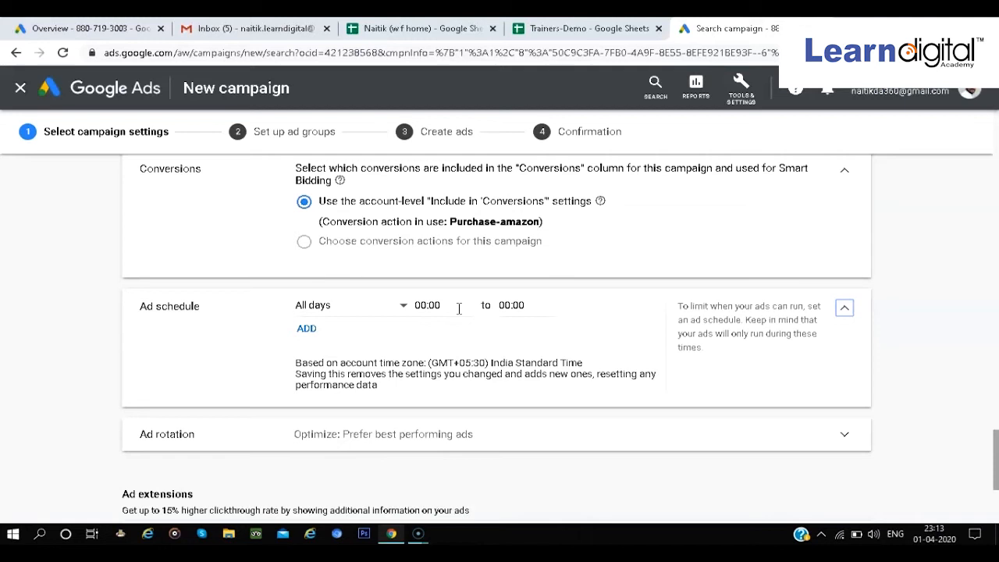
{"action": "left_click", "coordinate": [334, 306]}
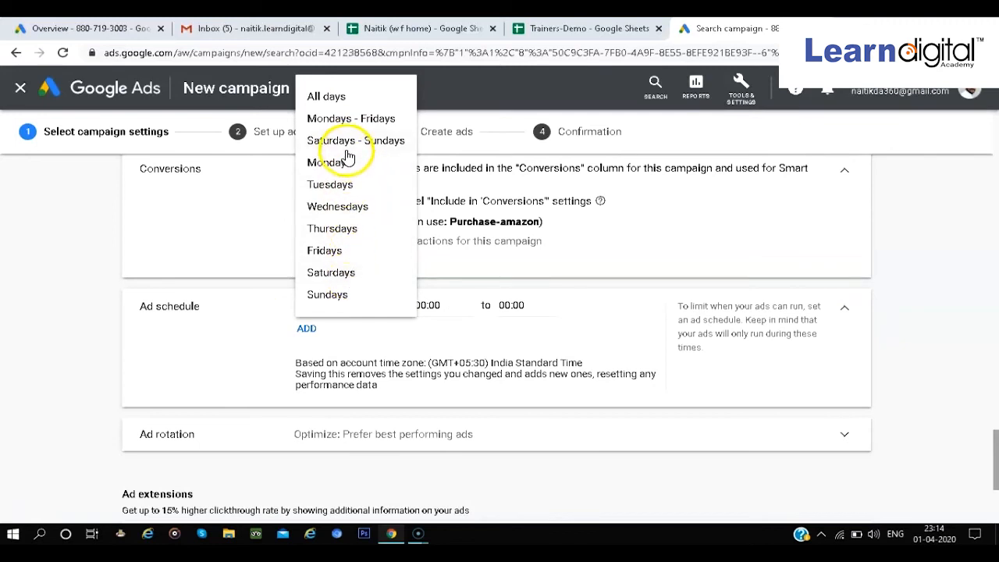
{"action": "left_click", "coordinate": [485, 328]}
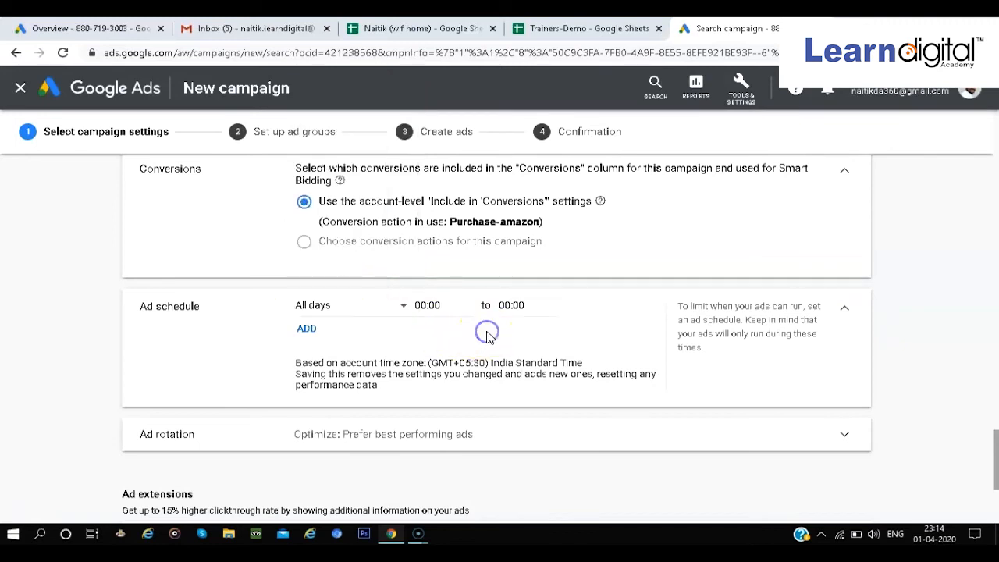
Expand the ad rotation options and look over the ad extension types below them
{"action": "scroll", "coordinate": [488, 316], "scroll_direction": "down", "scroll_amount": 1}
{"action": "scroll", "coordinate": [488, 315], "scroll_direction": "down", "scroll_amount": 2}
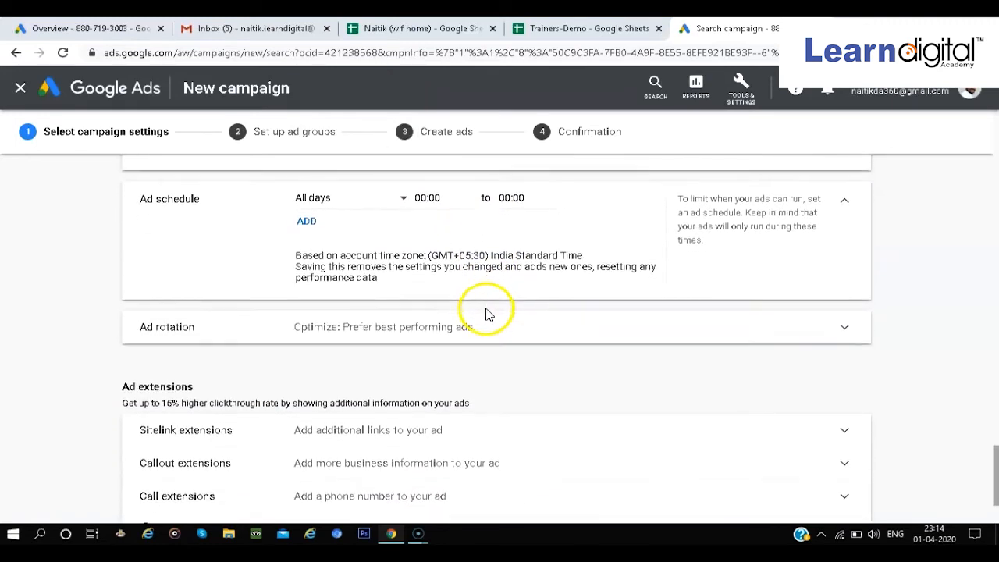
{"action": "left_click", "coordinate": [488, 314]}
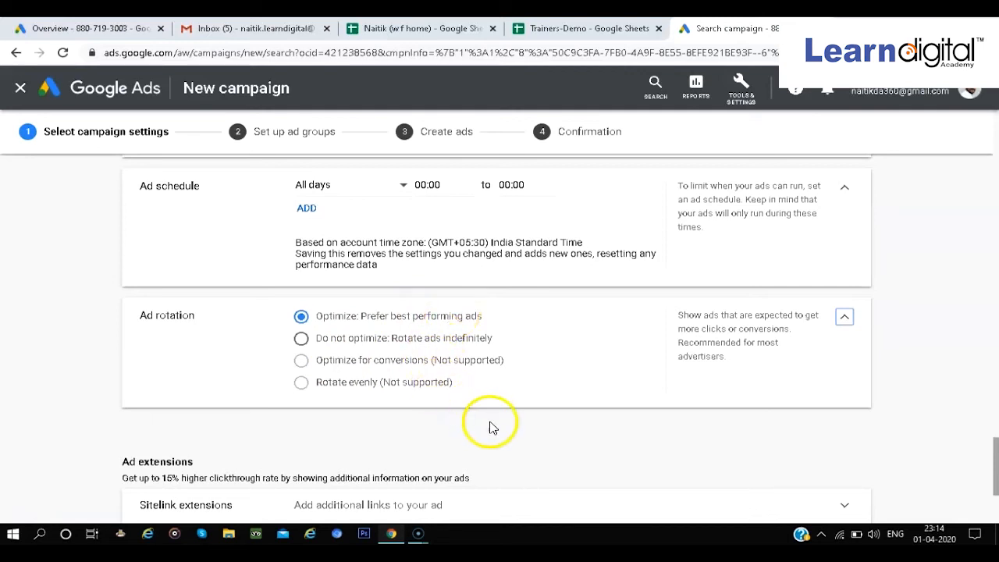
{"action": "scroll", "coordinate": [490, 422], "scroll_direction": "down", "scroll_amount": 2}
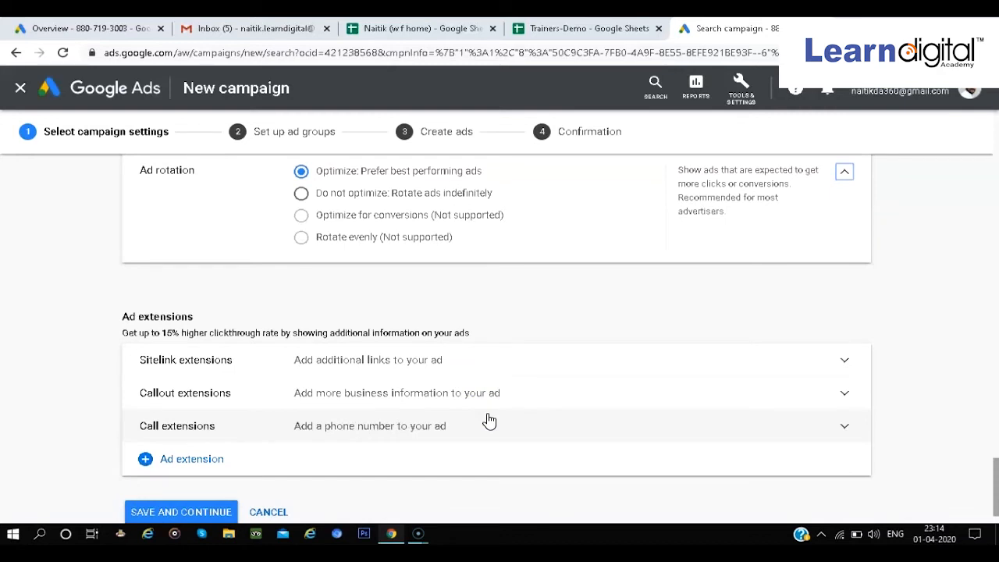
{"action": "scroll", "coordinate": [490, 421], "scroll_direction": "down", "scroll_amount": 1}
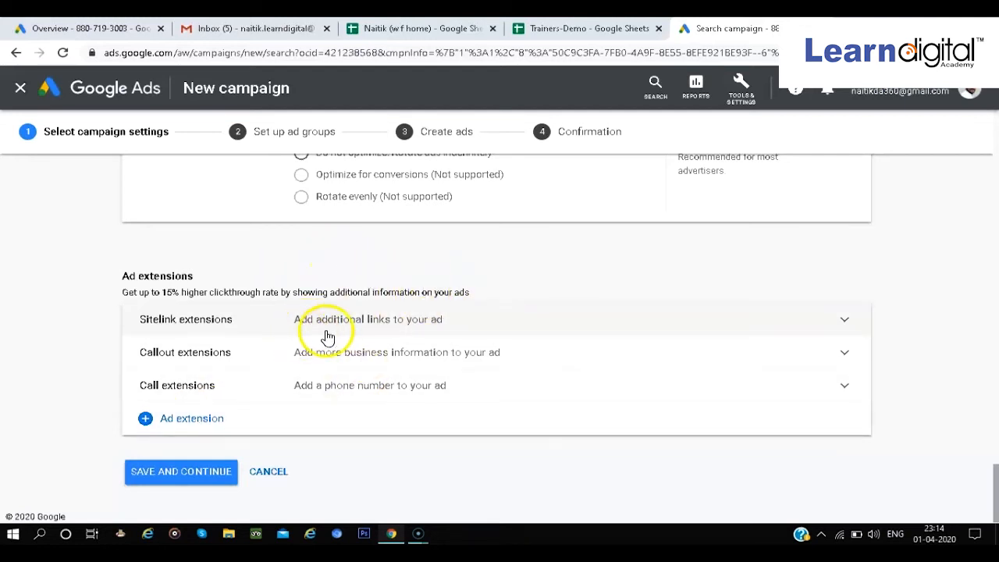
Look back over the campaign settings, from the upper sections down to the ad extensions
{"action": "scroll", "coordinate": [328, 336], "scroll_direction": "up", "scroll_amount": 15}
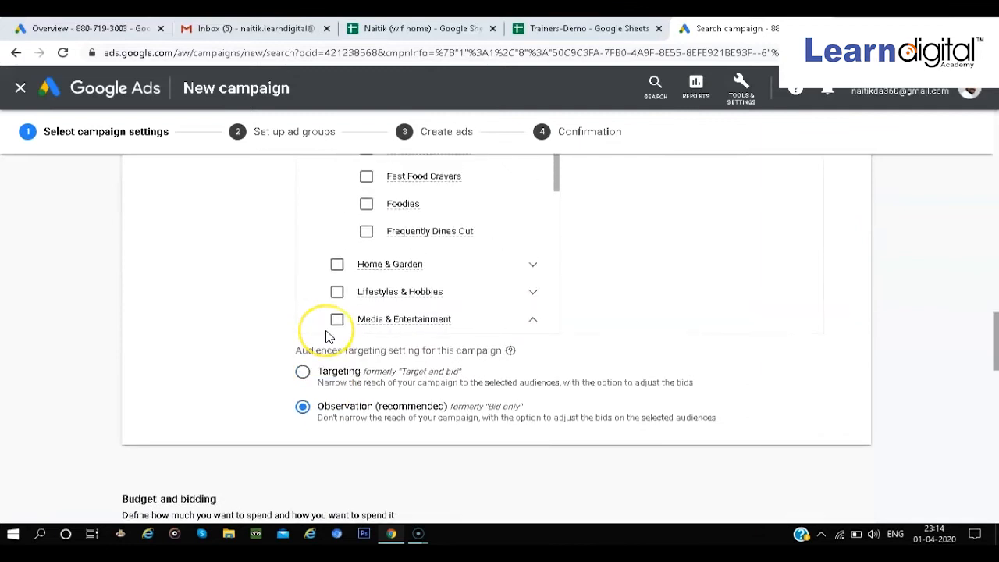
{"action": "scroll", "coordinate": [328, 337], "scroll_direction": "up", "scroll_amount": 3}
{"action": "scroll", "coordinate": [242, 305], "scroll_direction": "up", "scroll_amount": 8}
{"action": "scroll", "coordinate": [242, 307], "scroll_direction": "up", "scroll_amount": 7}
{"action": "scroll", "coordinate": [242, 307], "scroll_direction": "down", "scroll_amount": 15}
{"action": "scroll", "coordinate": [242, 307], "scroll_direction": "down", "scroll_amount": 10}
{"action": "scroll", "coordinate": [261, 286], "scroll_direction": "down", "scroll_amount": 8}
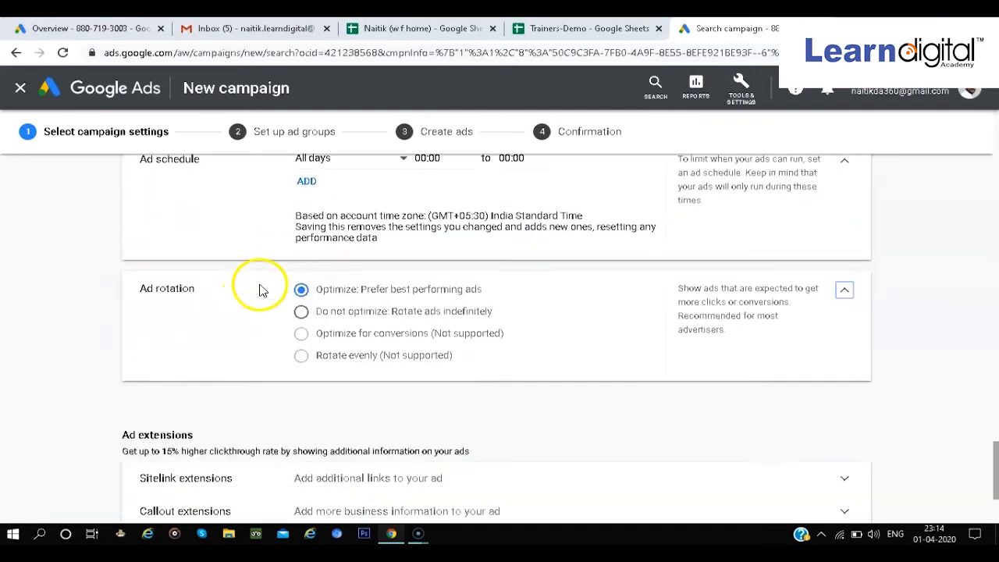
{"action": "scroll", "coordinate": [261, 291], "scroll_direction": "down", "scroll_amount": 4}
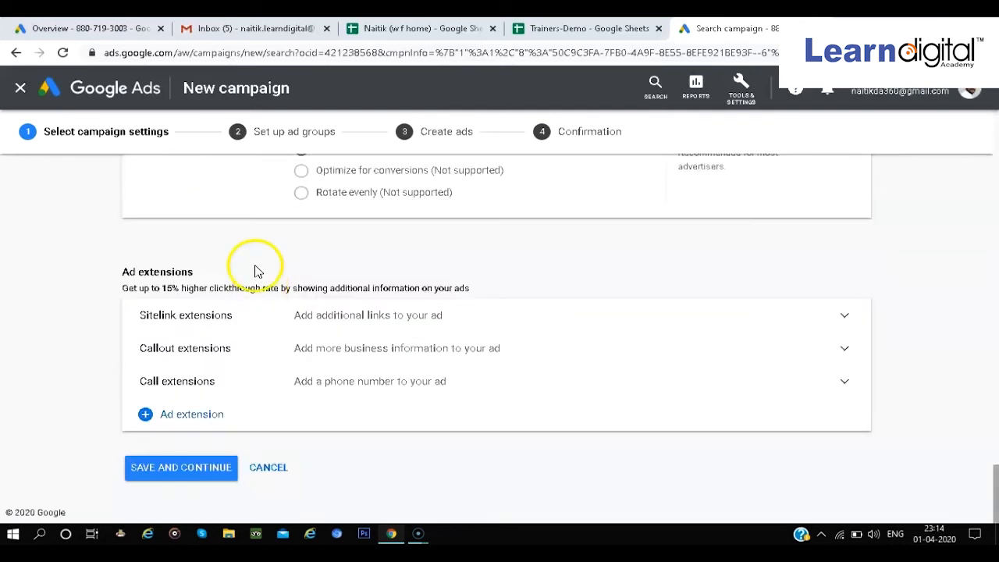
Save the campaign settings and continue to the ad group setup
{"action": "left_click", "coordinate": [178, 469]}
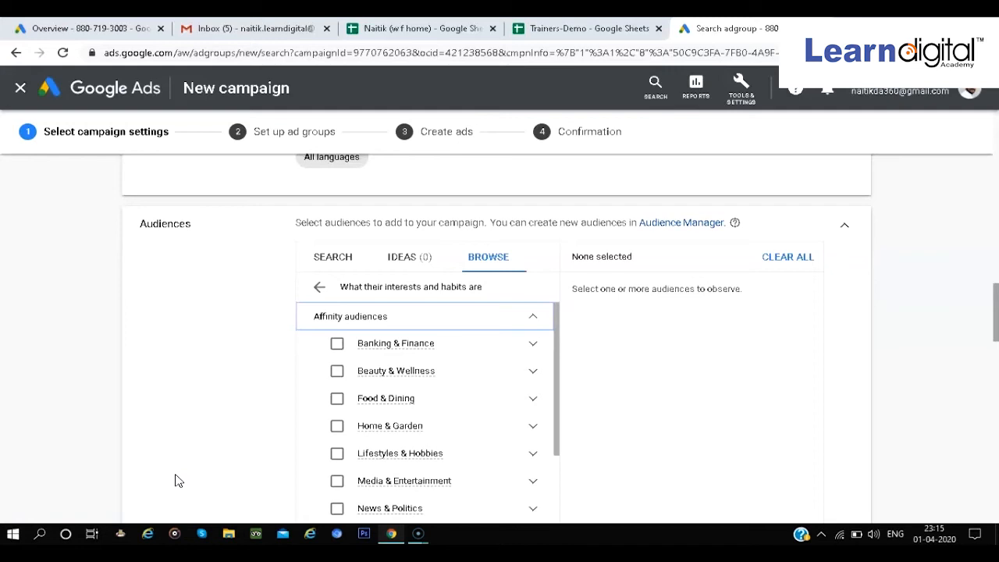
{"action": "scroll", "coordinate": [175, 468], "scroll_direction": "down", "scroll_amount": 10}
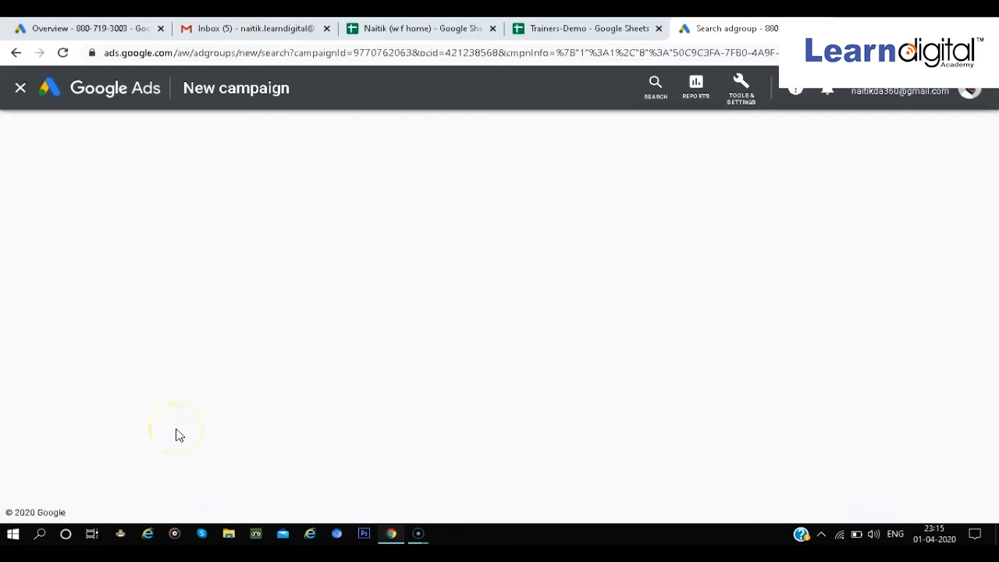
{"action": "scroll", "coordinate": [178, 436], "scroll_direction": "up", "scroll_amount": 2}
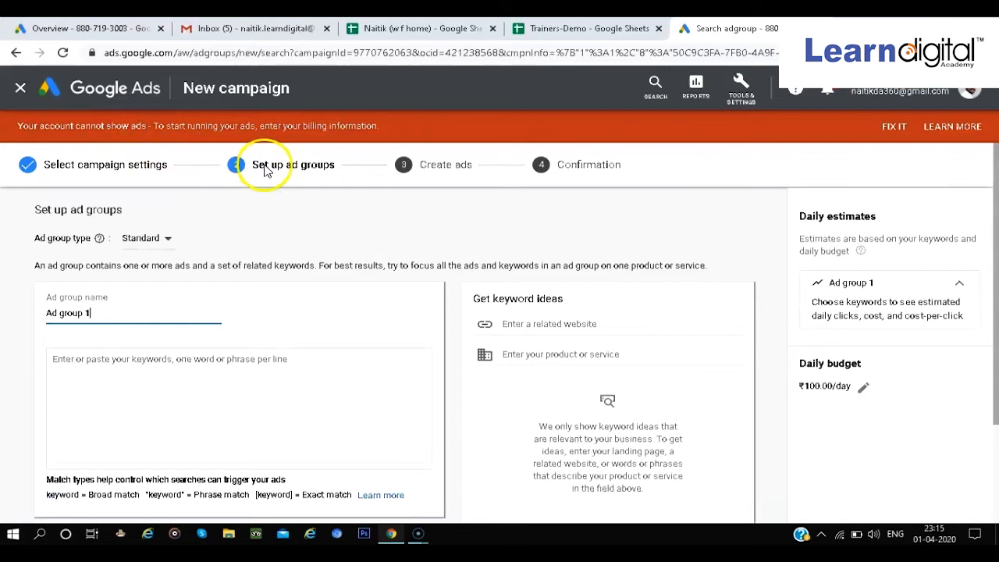
Enter the phrase-match keyword "digital marketing Courses" in the keyword list of Ad group 1, with its spelling corrected
{"action": "scroll", "coordinate": [288, 345], "scroll_direction": "down", "scroll_amount": 1}
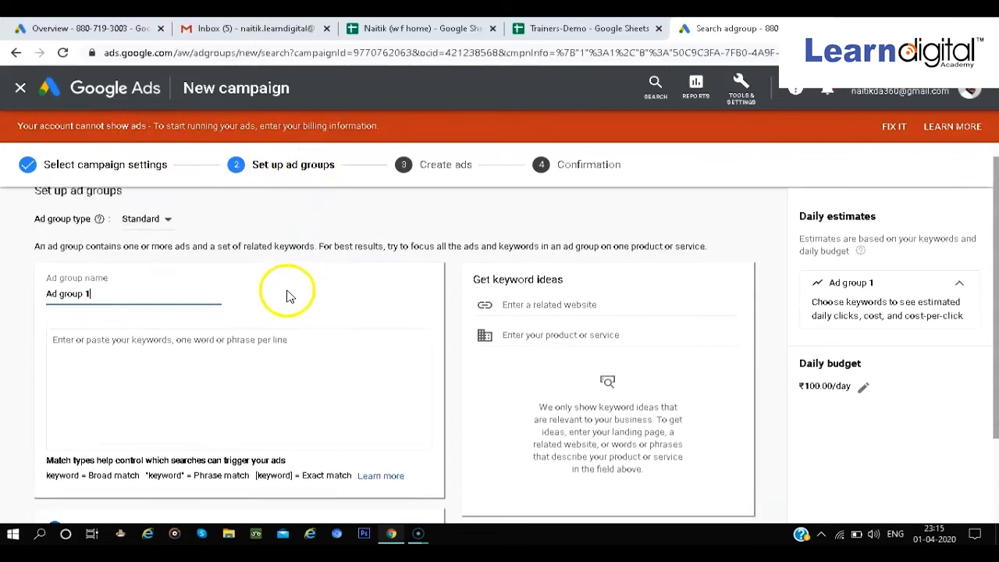
{"action": "left_click", "coordinate": [125, 318]}
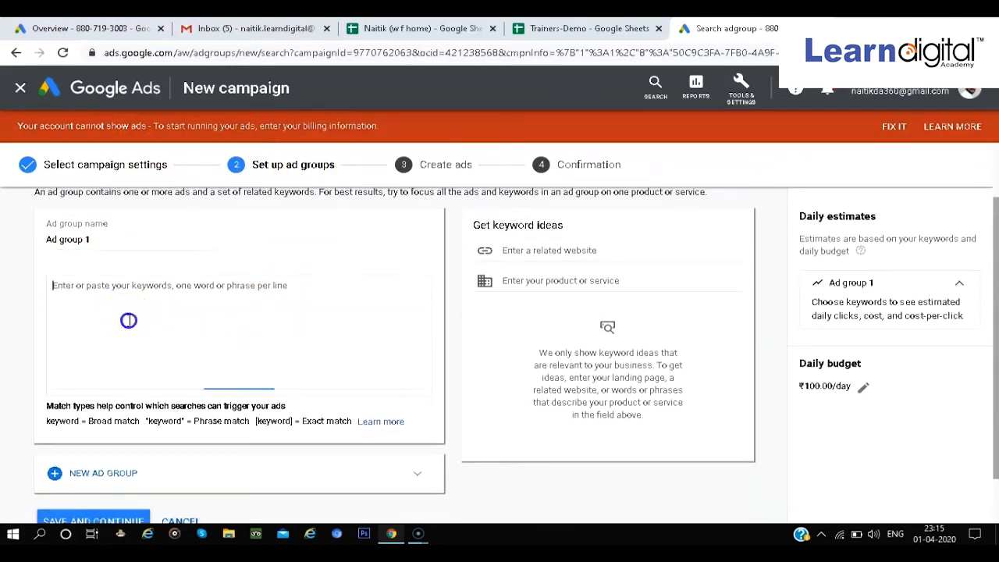
{"action": "left_click", "coordinate": [107, 251]}
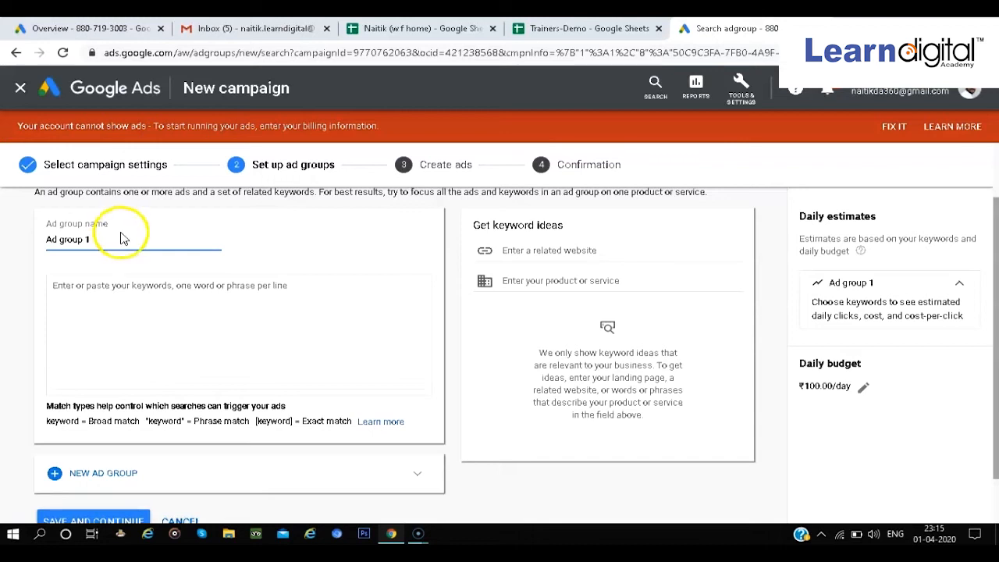
{"action": "left_click", "coordinate": [155, 288]}
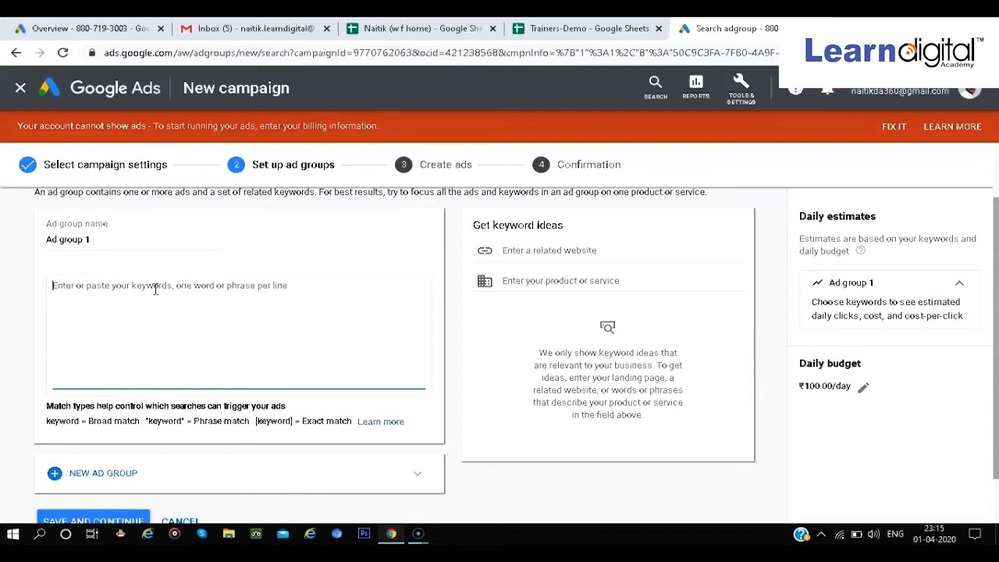
{"action": "type", "text": "\""}
{"action": "key", "text": "BackSpace"}
{"action": "type", "text": "'"}
{"action": "key", "text": "BackSpace"}
{"action": "type", "text": "'"}
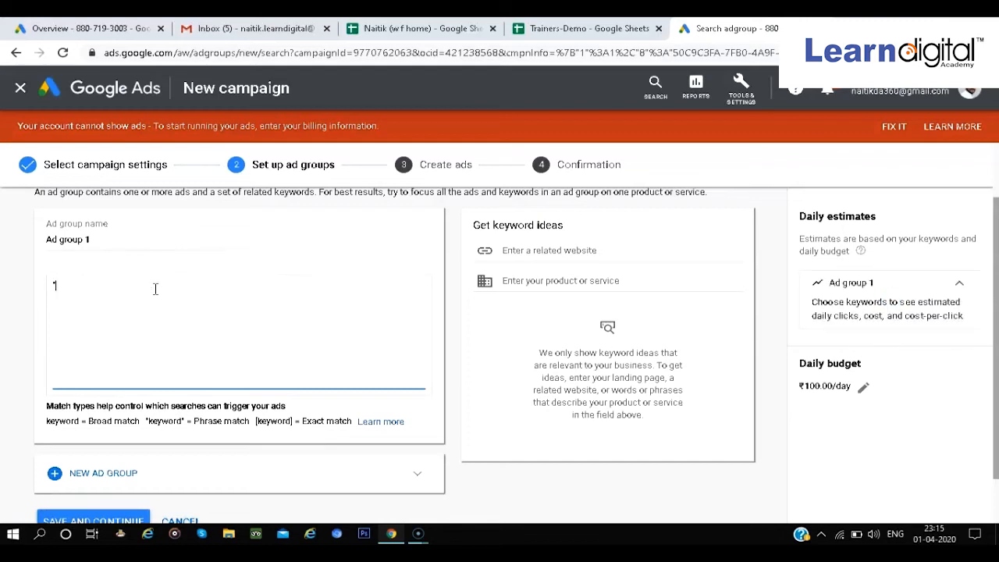
{"action": "type", "text": "digital markeitng"}
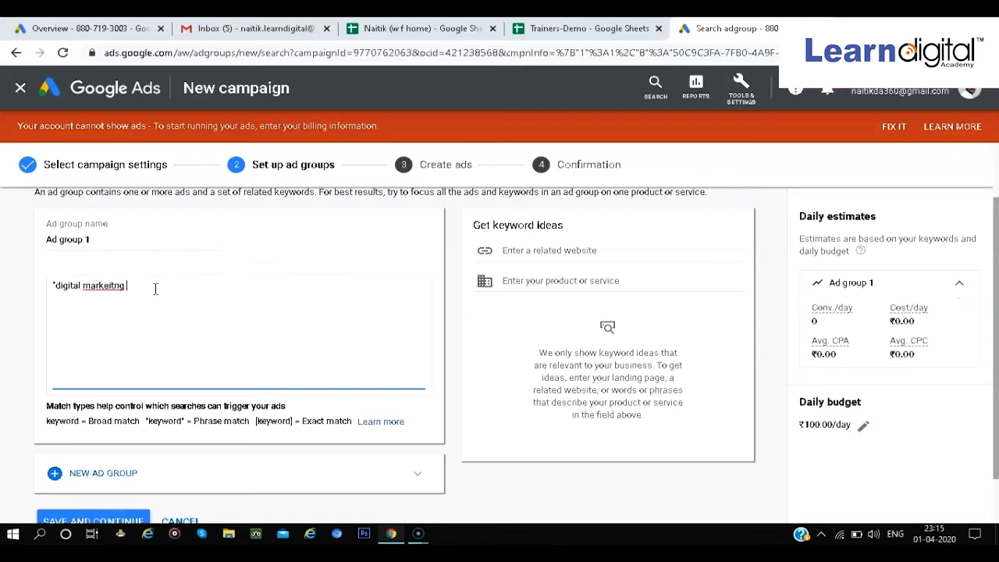
{"action": "type", "text": " Courses"}
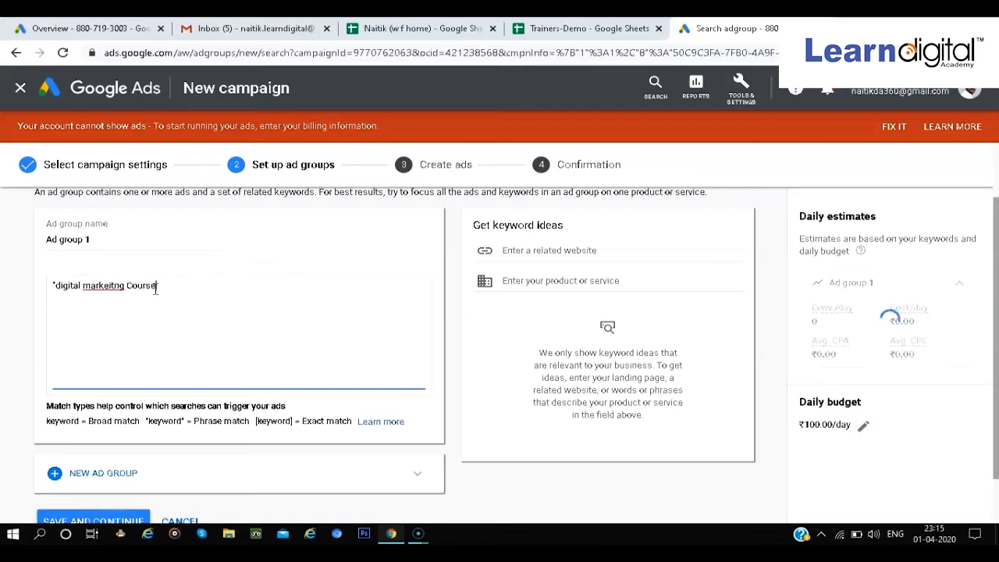
{"action": "type", "text": "\""}
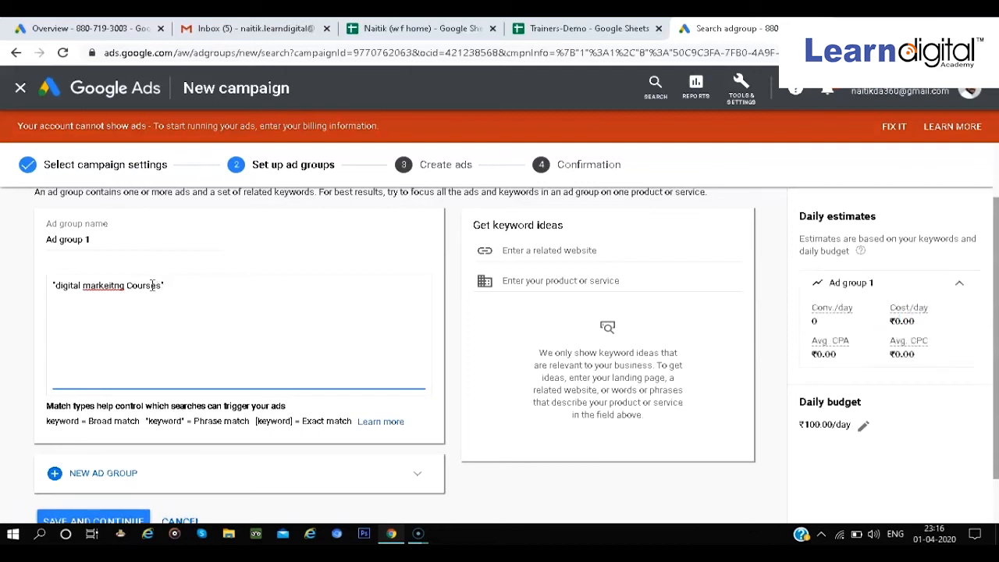
{"action": "left_click", "coordinate": [114, 283]}
{"action": "key", "text": "BackSpace"}
{"action": "type", "text": "i"}
Add the modified broad-match keyword +digital +marketing +training on a new line of the Ad group 1 keywords
{"action": "left_click", "coordinate": [180, 315]}
{"action": "type", "text": "+digit"}
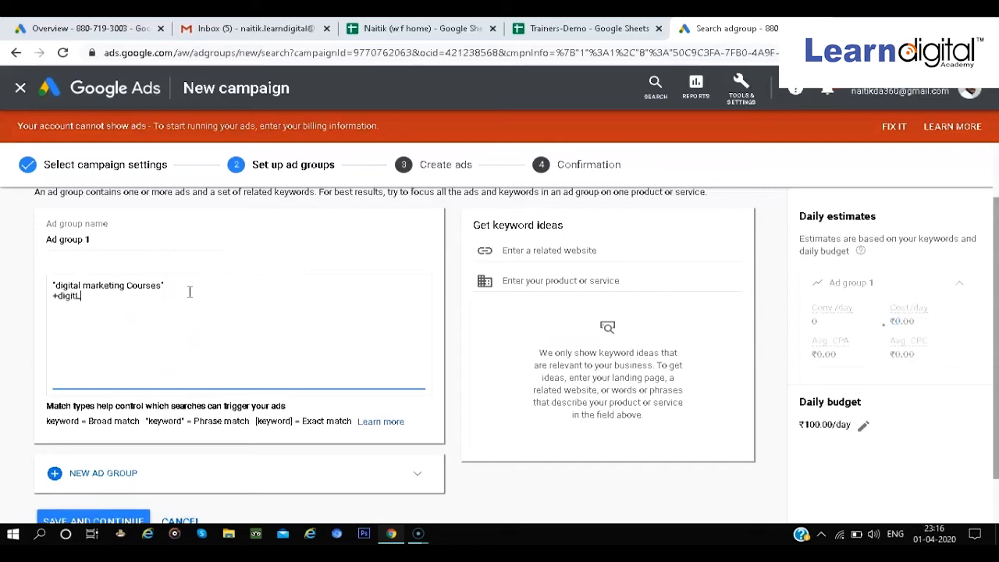
{"action": "type", "text": "al +marketing"}
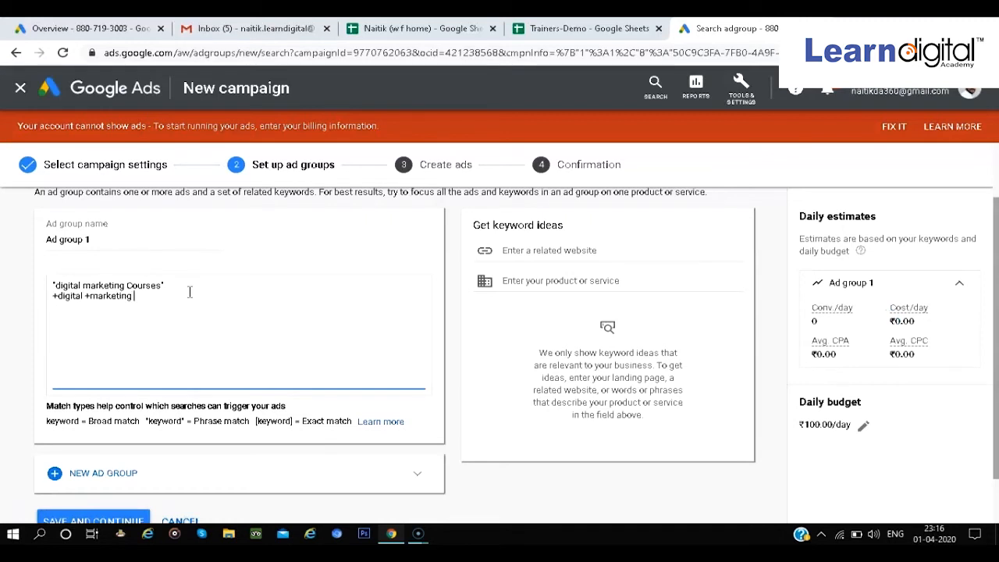
{"action": "type", "text": " +training"}
{"action": "key", "text": "Return"}
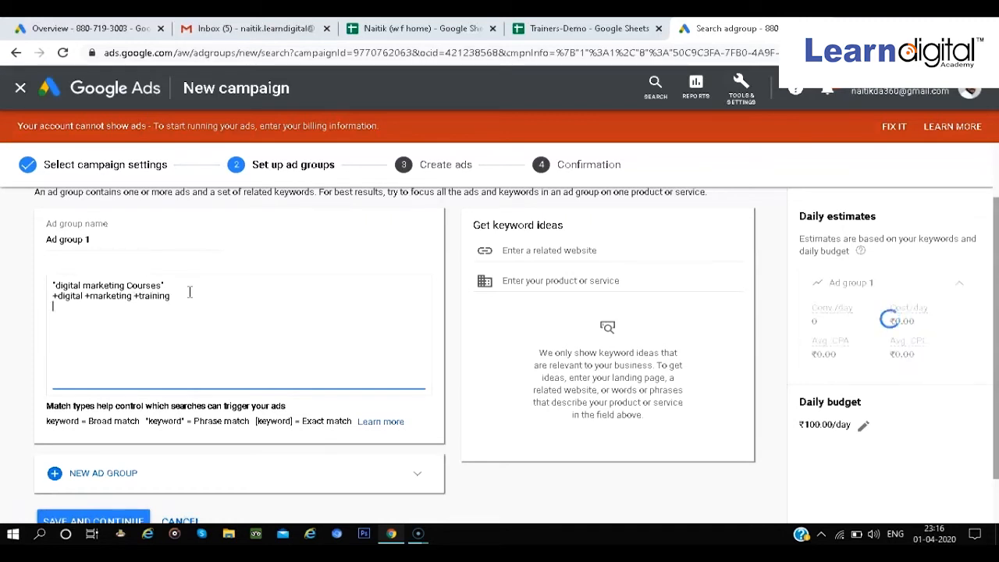
{"action": "left_click", "coordinate": [190, 323]}
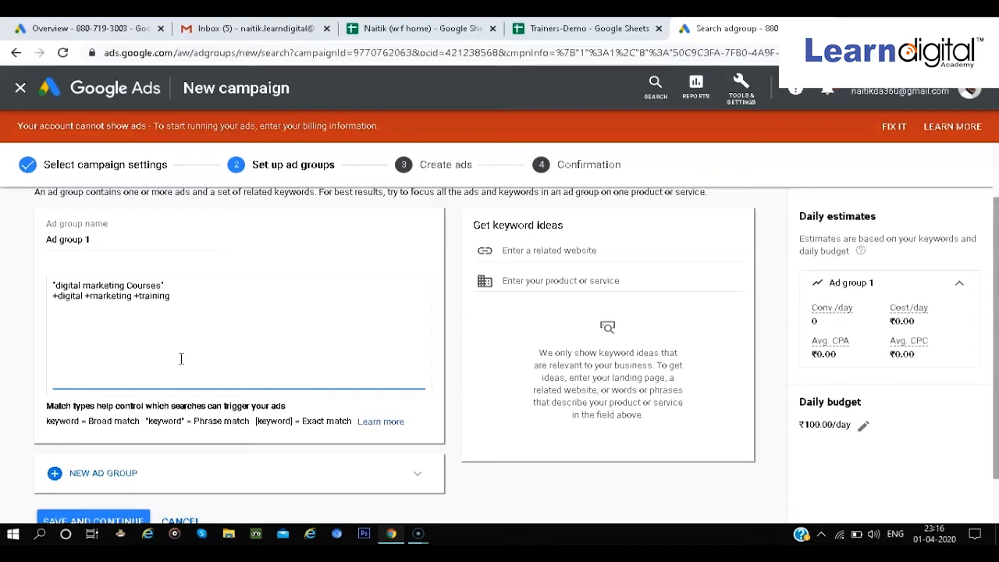
{"action": "left_click", "coordinate": [54, 425]}
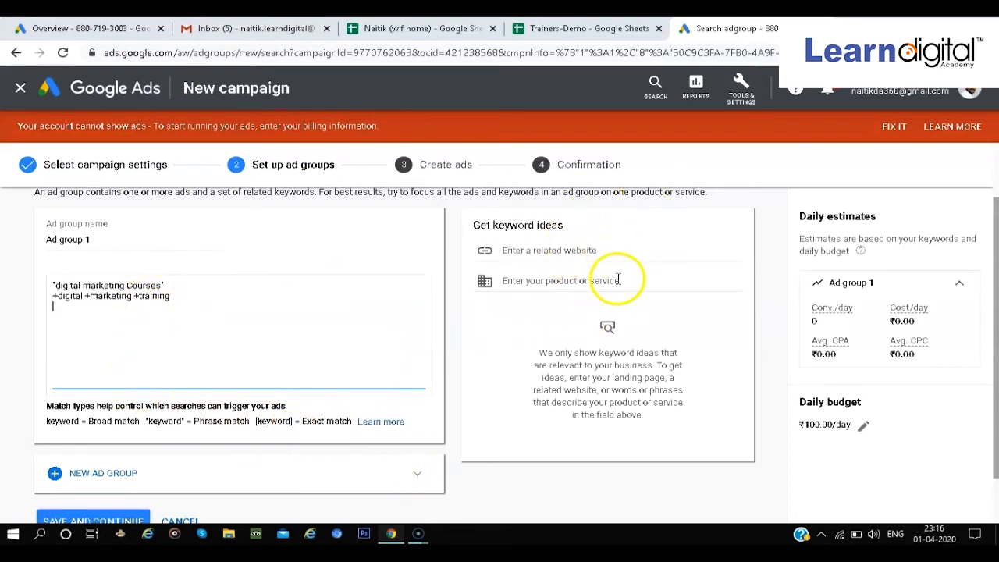
Get keyword ideas for the product or service "digital marketing courses"
{"action": "left_click", "coordinate": [550, 250]}
{"action": "left_click", "coordinate": [570, 280]}
{"action": "left_click", "coordinate": [550, 253]}
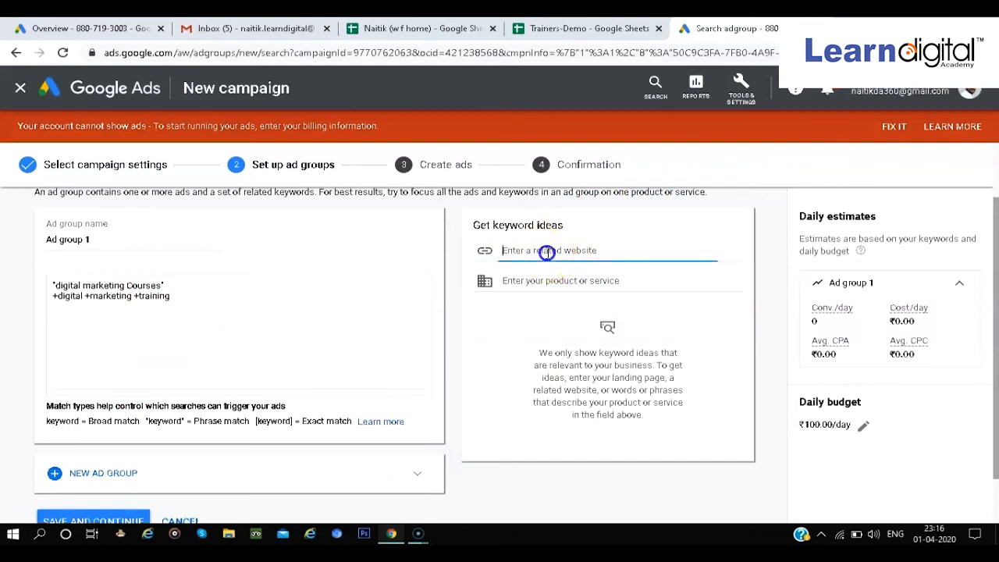
{"action": "left_click", "coordinate": [549, 281]}
{"action": "type", "text": "digital a"}
{"action": "key", "text": "BackSpace"}
{"action": "key", "text": "BackSpace"}
{"action": "type", "text": "marketing"}
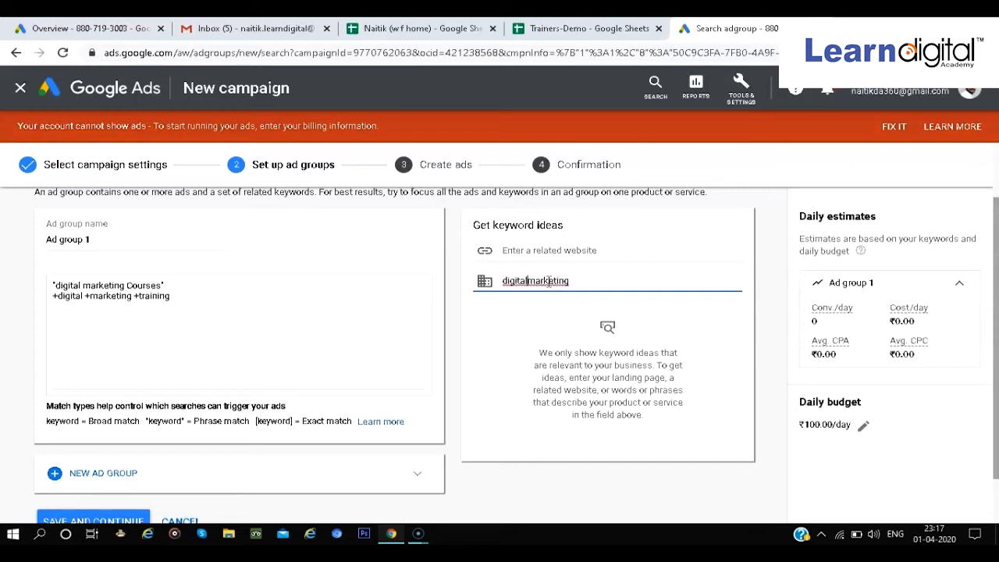
{"action": "key", "text": "End"}
{"action": "type", "text": "cp"}
{"action": "type", "text": "urses"}
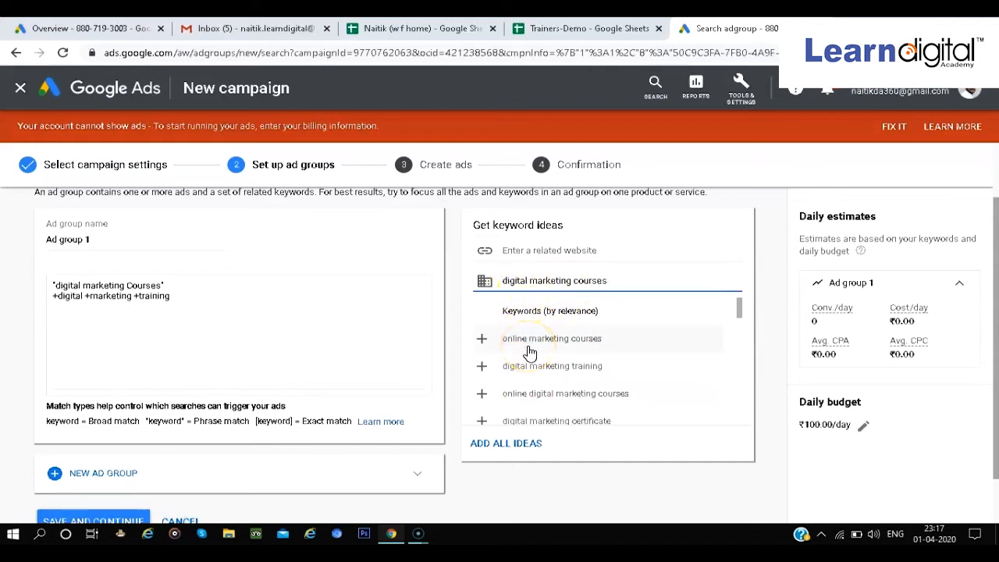
Add the suggested keyword "online marketing courses" to the Ad group 1 keywords
{"action": "left_click", "coordinate": [483, 339]}
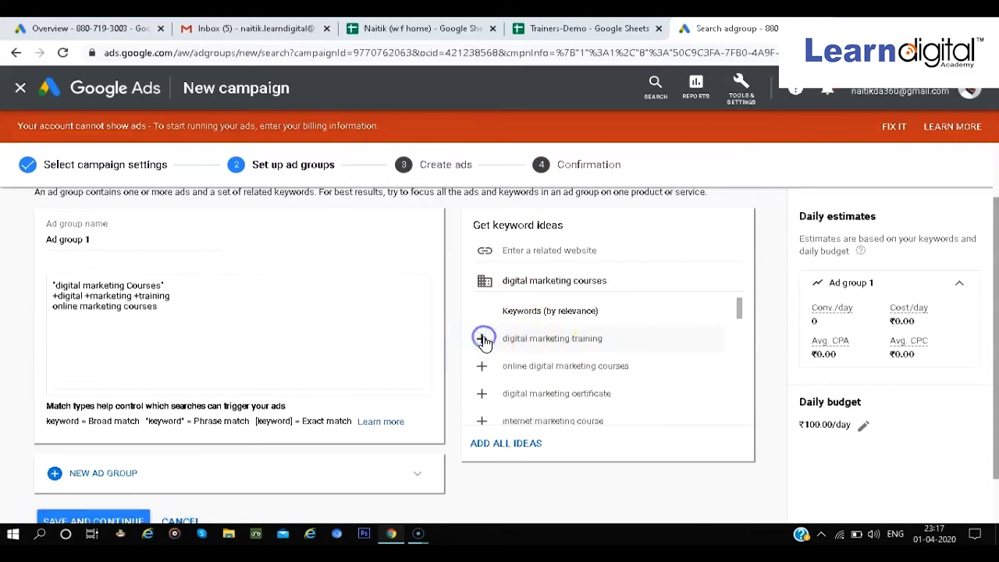
{"action": "left_click", "coordinate": [157, 306]}
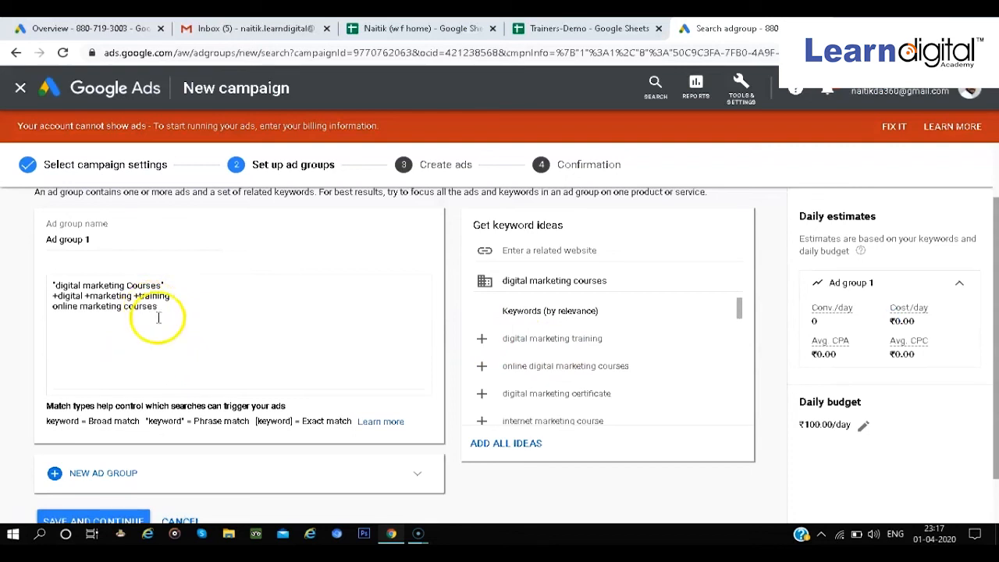
{"action": "left_click", "coordinate": [250, 404]}
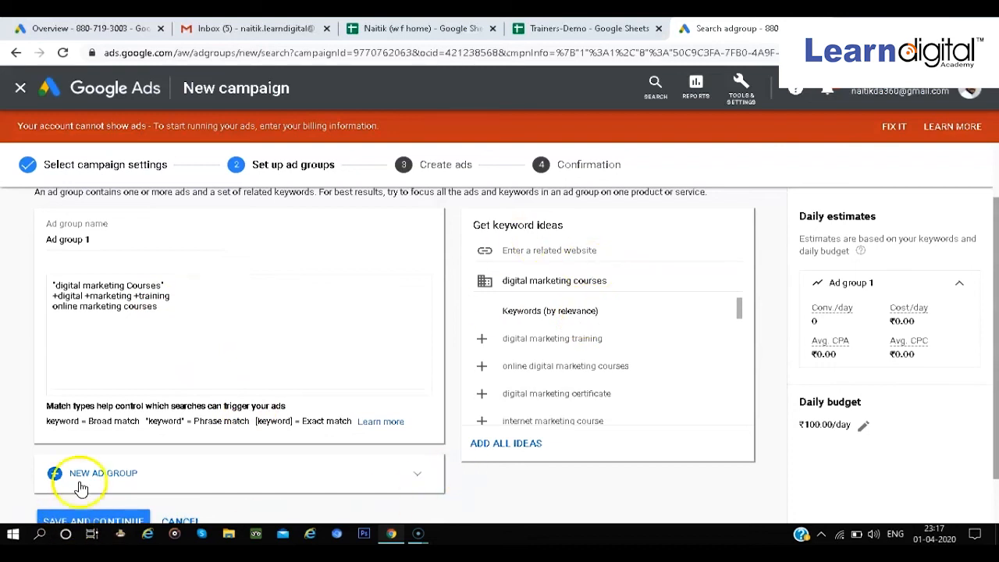
Add a second ad group below Ad group 1 and remove it again
{"action": "scroll", "coordinate": [150, 299], "scroll_direction": "down", "scroll_amount": 1}
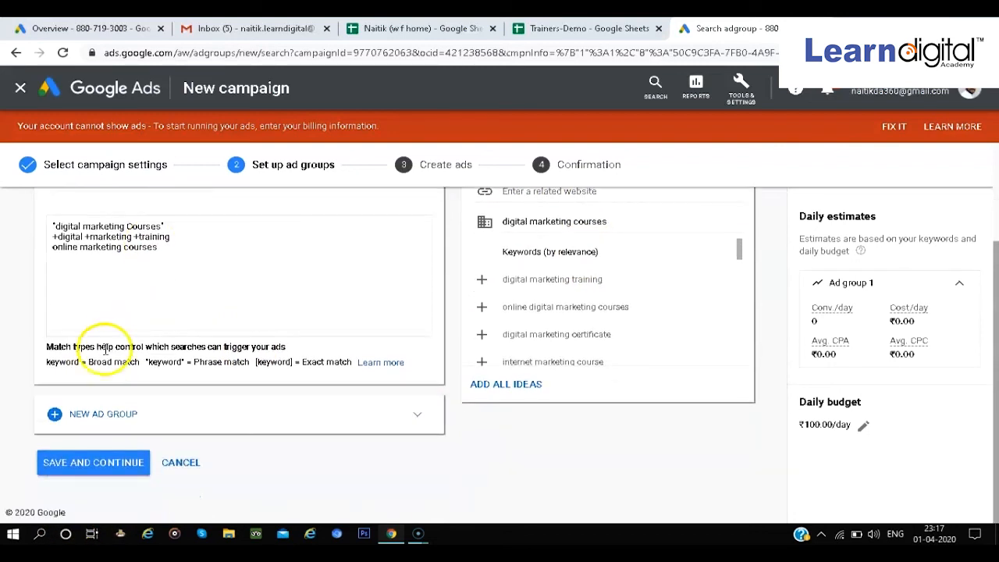
{"action": "left_click", "coordinate": [104, 418]}
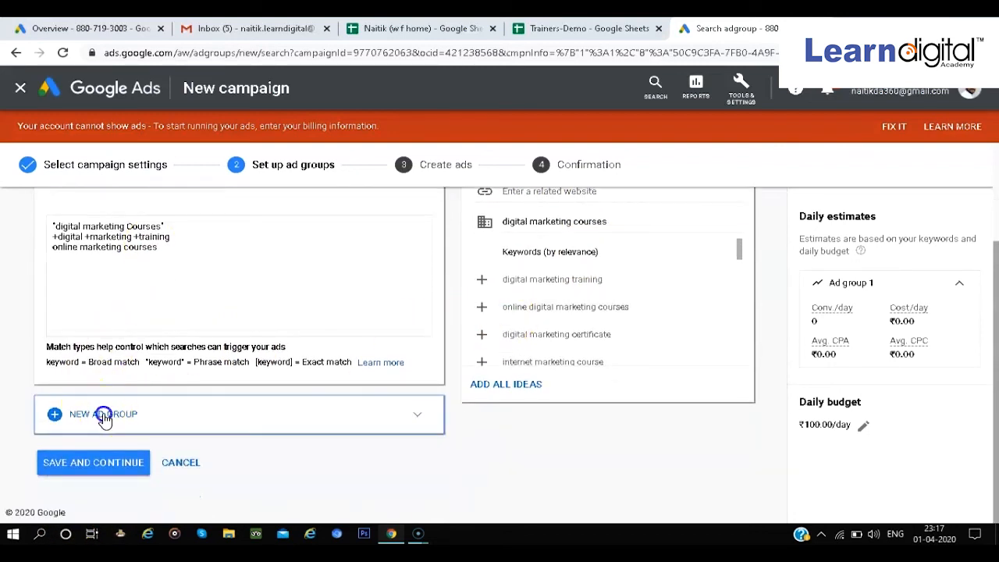
{"action": "scroll", "coordinate": [213, 298], "scroll_direction": "up", "scroll_amount": 4}
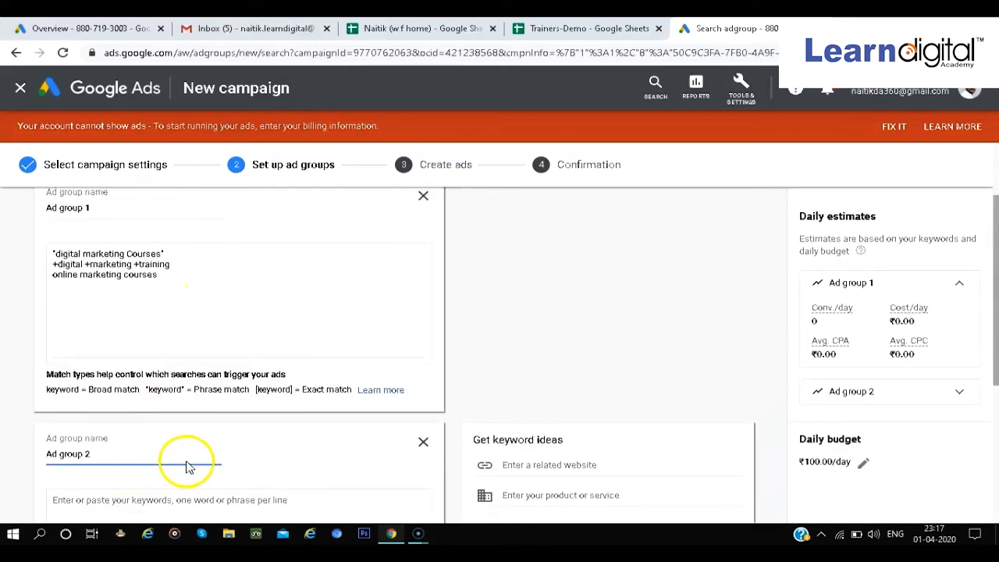
{"action": "scroll", "coordinate": [188, 462], "scroll_direction": "down", "scroll_amount": 1}
{"action": "scroll", "coordinate": [187, 461], "scroll_direction": "down", "scroll_amount": 3}
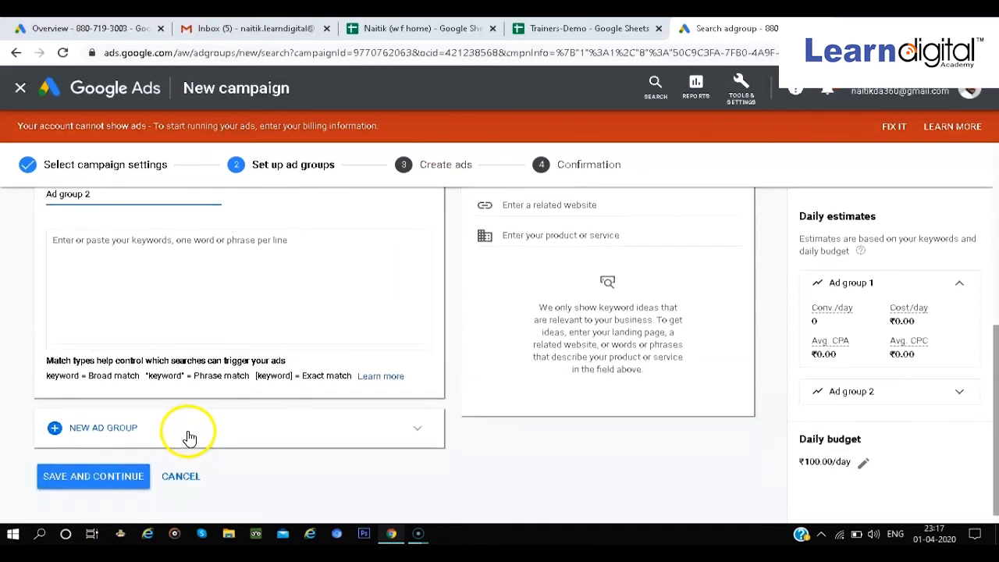
{"action": "scroll", "coordinate": [337, 374], "scroll_direction": "up", "scroll_amount": 1}
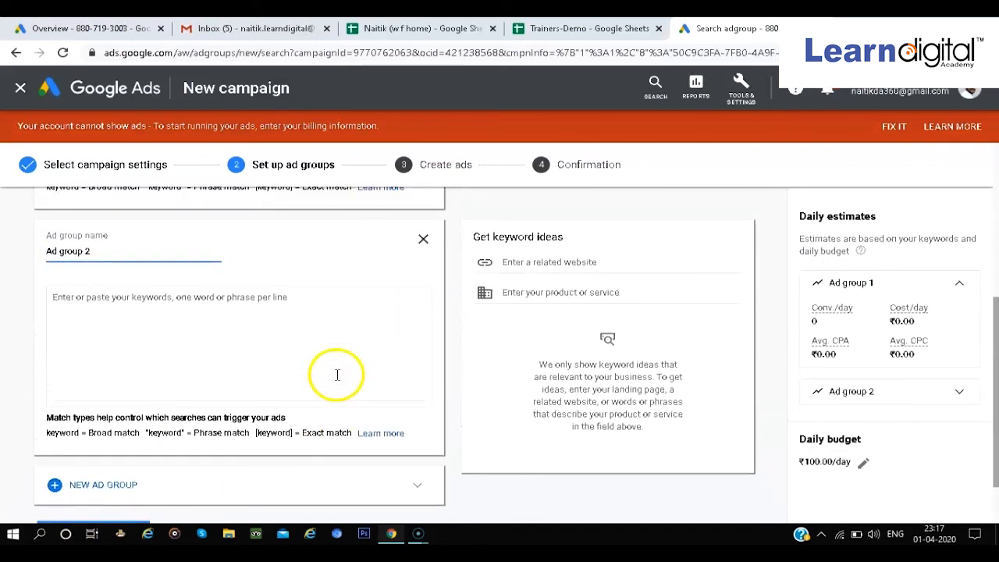
{"action": "left_click", "coordinate": [423, 238]}
{"action": "scroll", "coordinate": [263, 289], "scroll_direction": "up", "scroll_amount": 2}
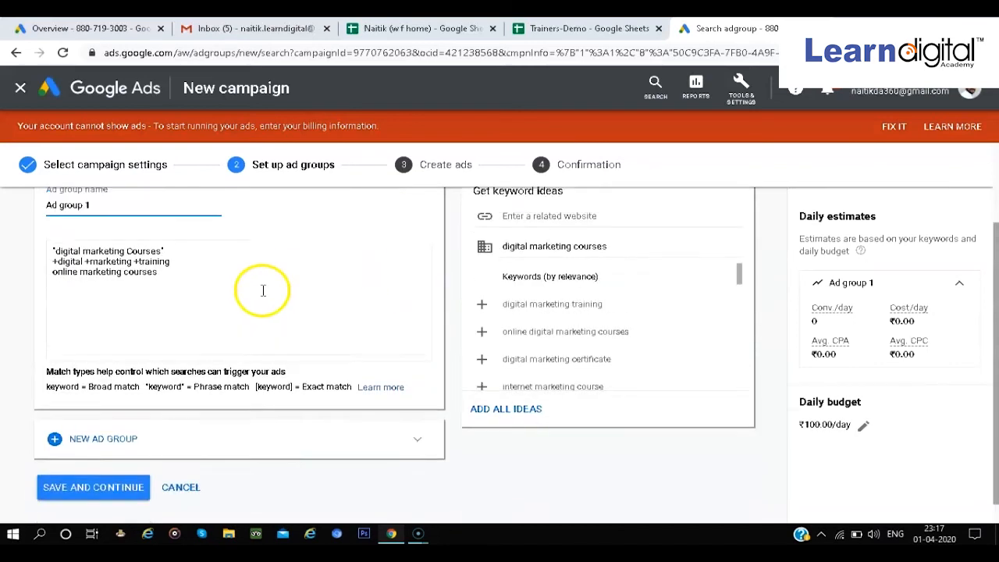
Save the ad group setup and continue to ad creation
{"action": "scroll", "coordinate": [263, 289], "scroll_direction": "down", "scroll_amount": 2}
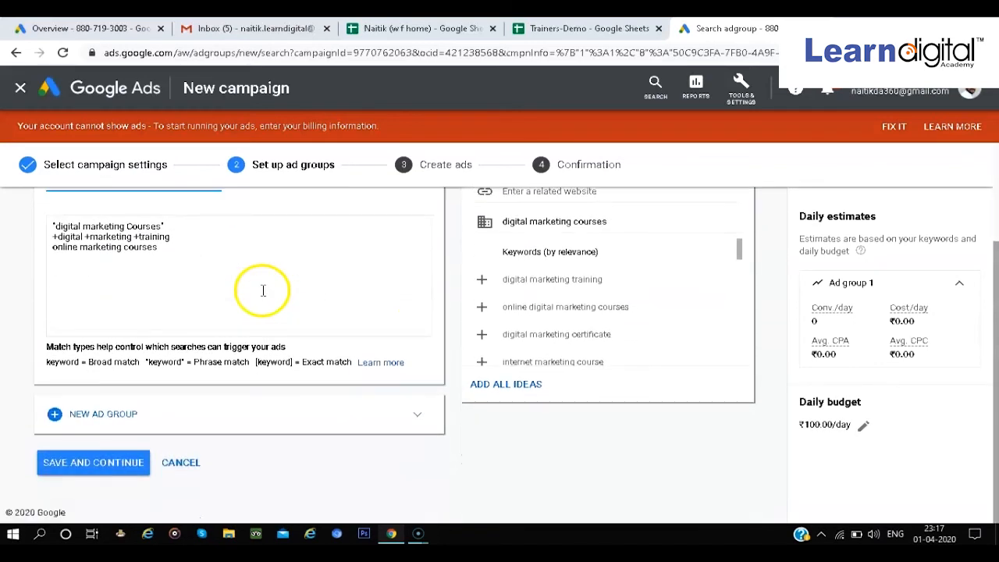
{"action": "left_click", "coordinate": [117, 462]}
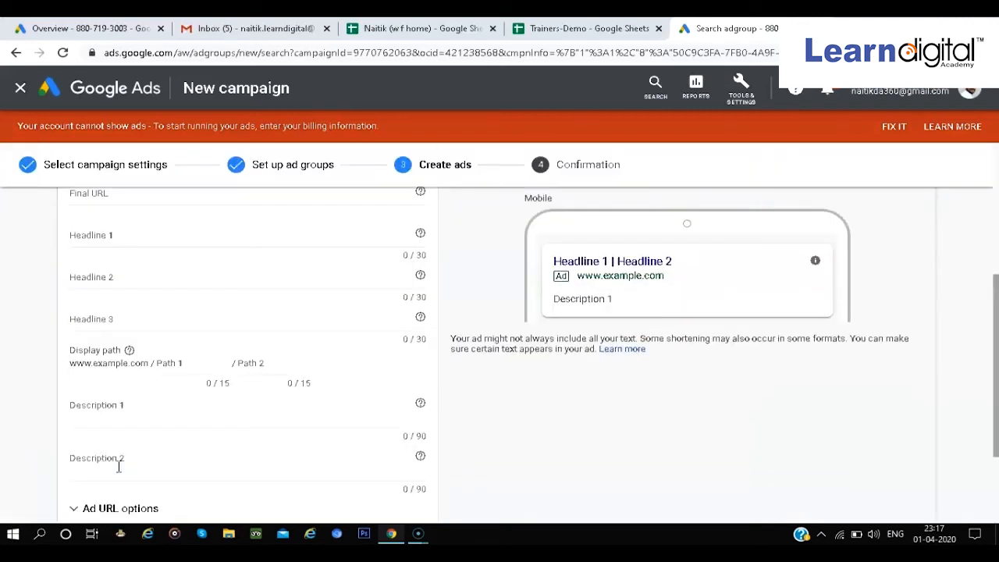
{"action": "scroll", "coordinate": [119, 467], "scroll_direction": "up", "scroll_amount": 3}
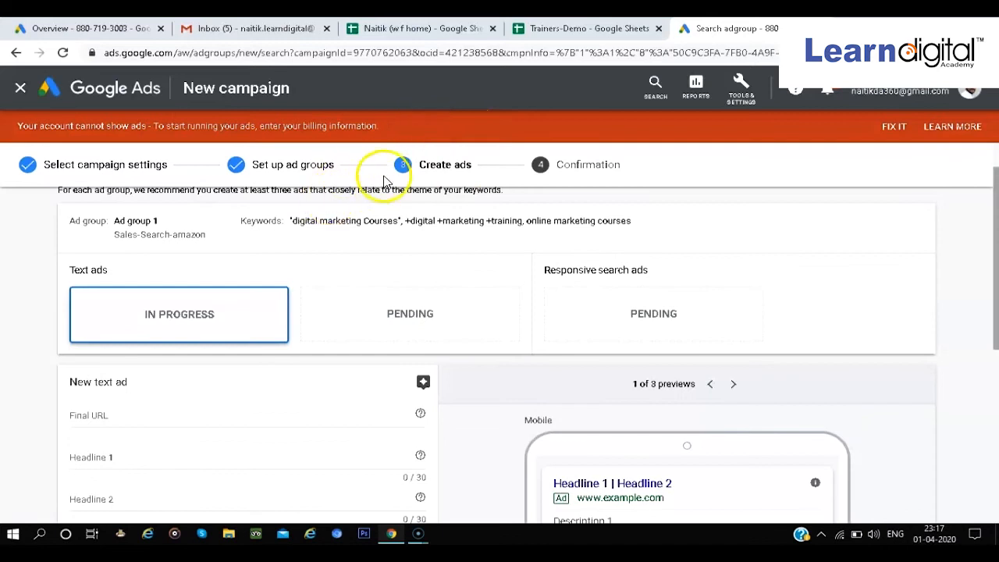
{"action": "scroll", "coordinate": [411, 312], "scroll_direction": "up", "scroll_amount": 1}
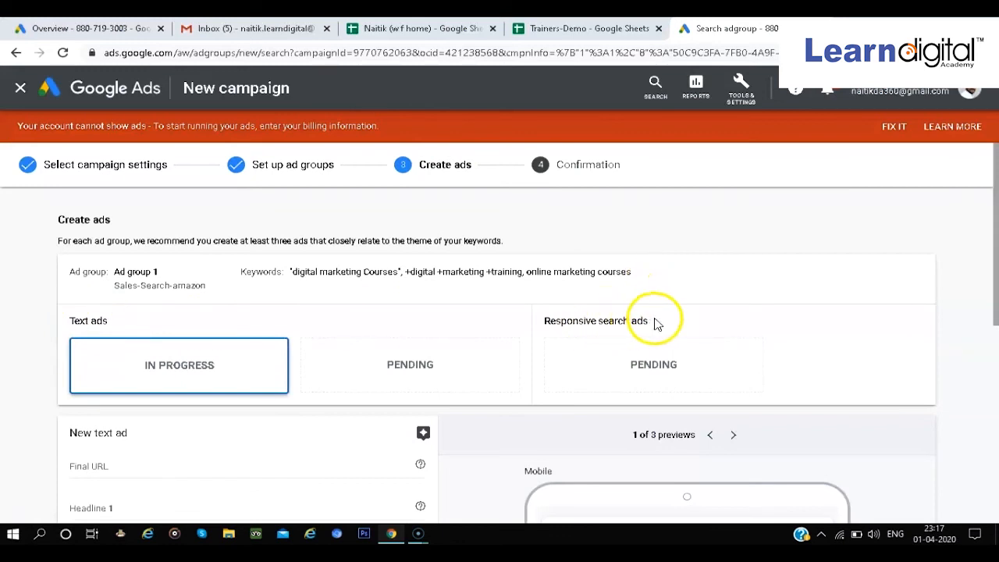
Look over the ad types to create and check which ad groups are available for the ads
{"action": "scroll", "coordinate": [347, 403], "scroll_direction": "down", "scroll_amount": 1}
{"action": "scroll", "coordinate": [346, 404], "scroll_direction": "down", "scroll_amount": 1}
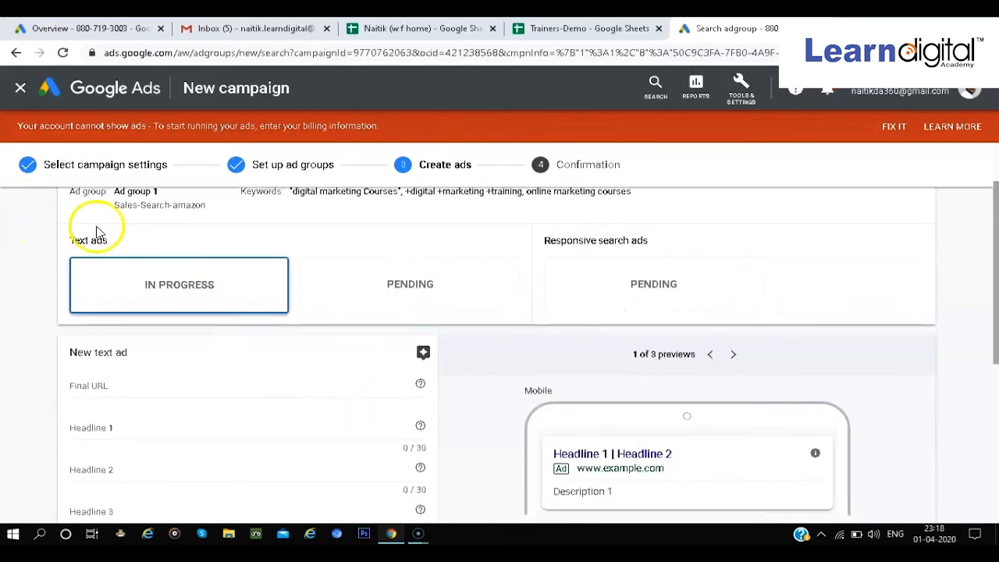
{"action": "scroll", "coordinate": [163, 262], "scroll_direction": "up", "scroll_amount": 1}
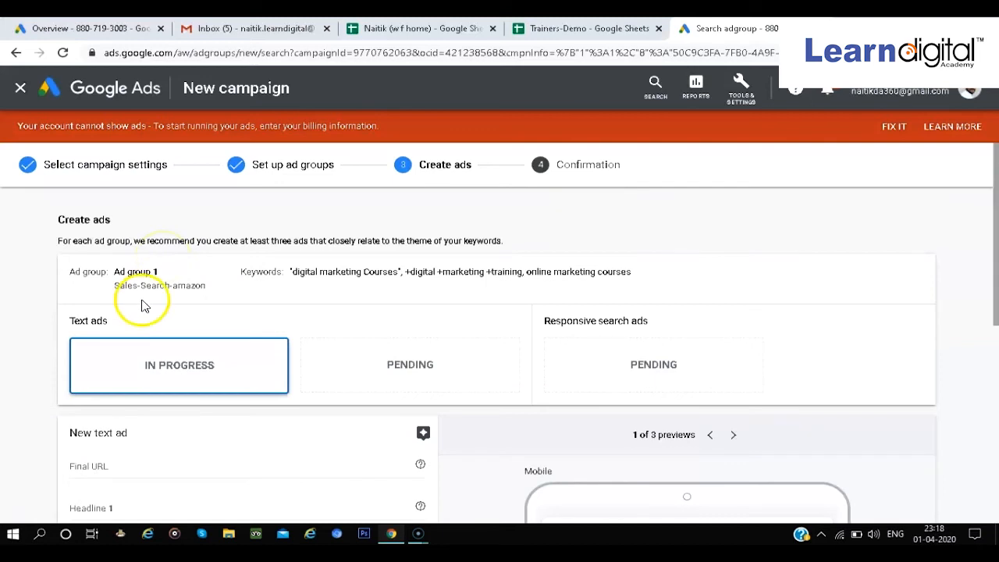
{"action": "left_click", "coordinate": [130, 269]}
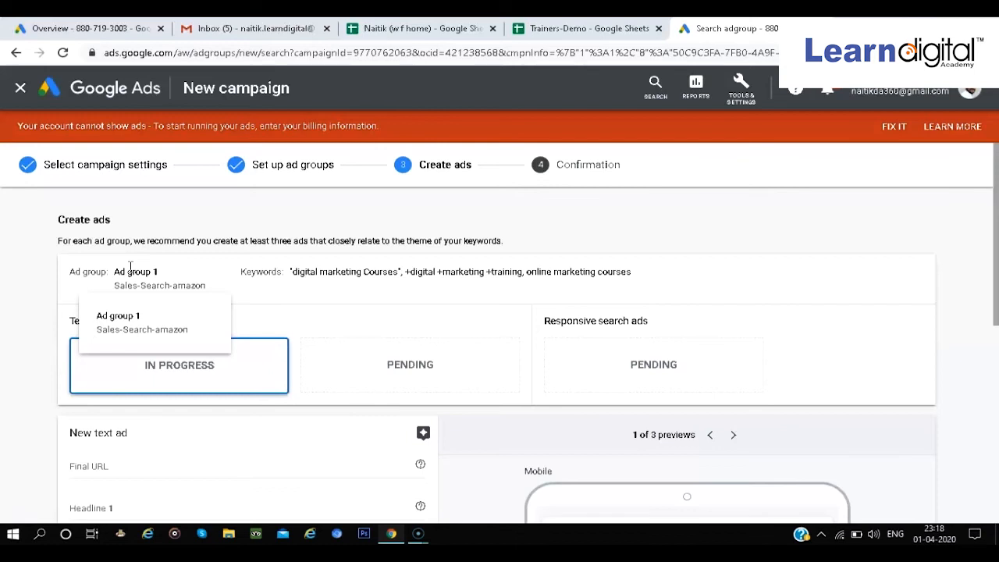
{"action": "left_click", "coordinate": [32, 339]}
Examine the new text ad form's Final URL and three headline fields, including their character limits
{"action": "scroll", "coordinate": [186, 429], "scroll_direction": "down", "scroll_amount": 2}
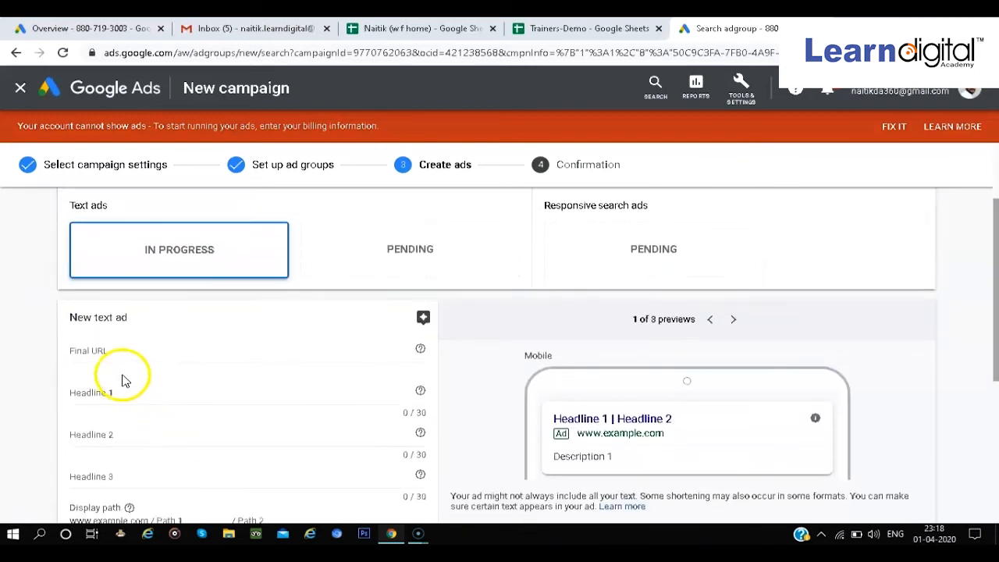
{"action": "left_click", "coordinate": [129, 352]}
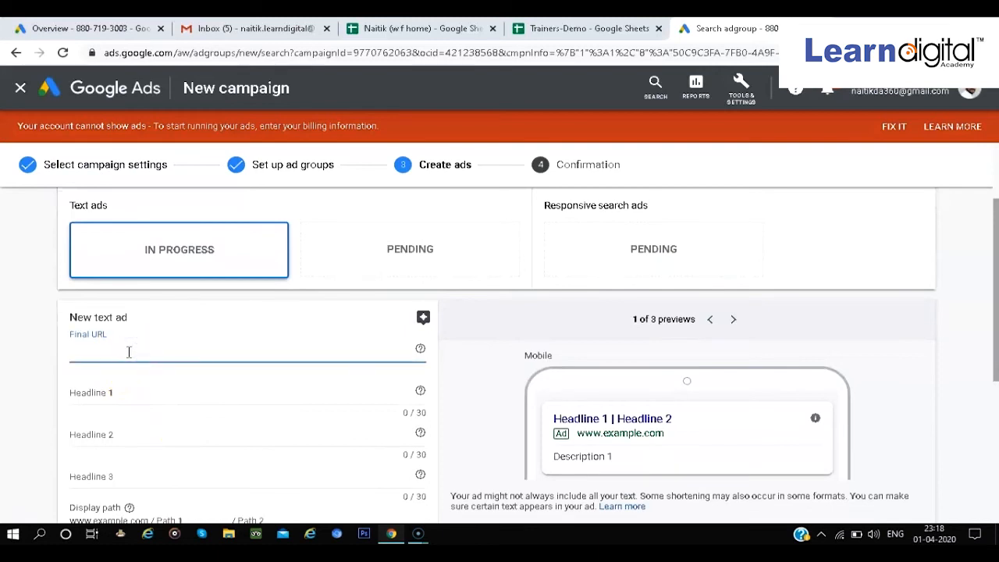
{"action": "scroll", "coordinate": [128, 351], "scroll_direction": "down", "scroll_amount": 1}
{"action": "left_click", "coordinate": [126, 373]}
{"action": "scroll", "coordinate": [127, 373], "scroll_direction": "down", "scroll_amount": 1}
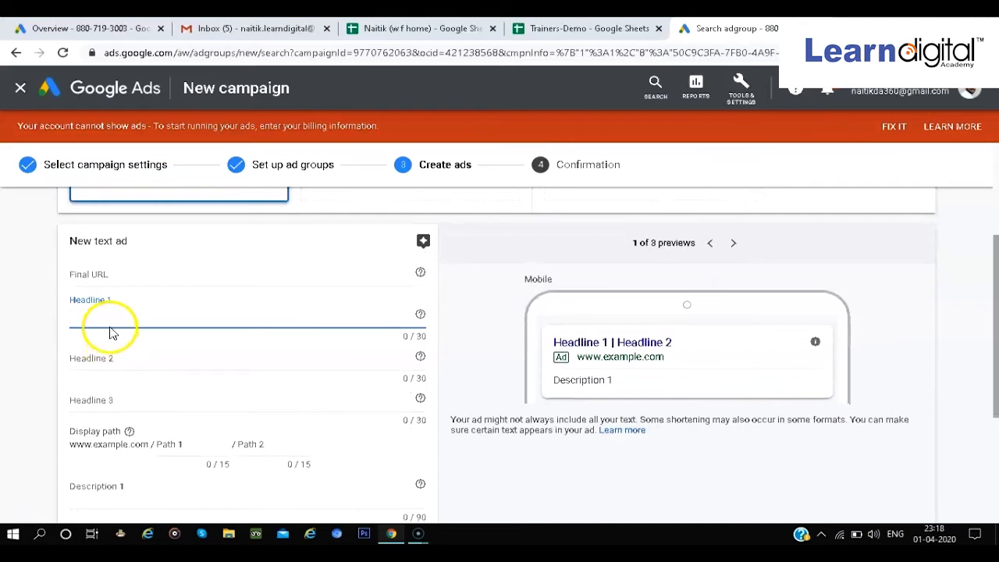
{"action": "left_click", "coordinate": [123, 356]}
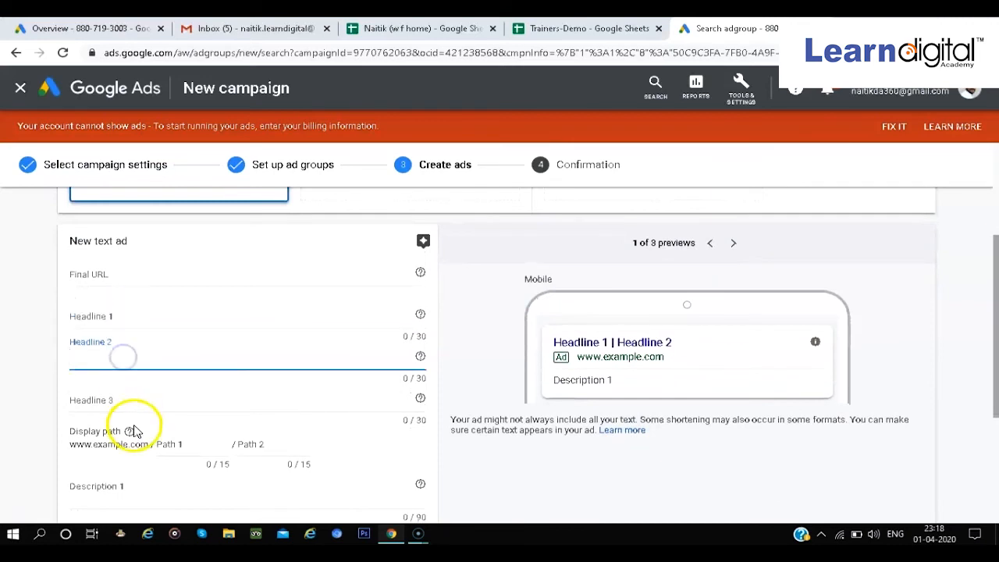
{"action": "left_click", "coordinate": [130, 402]}
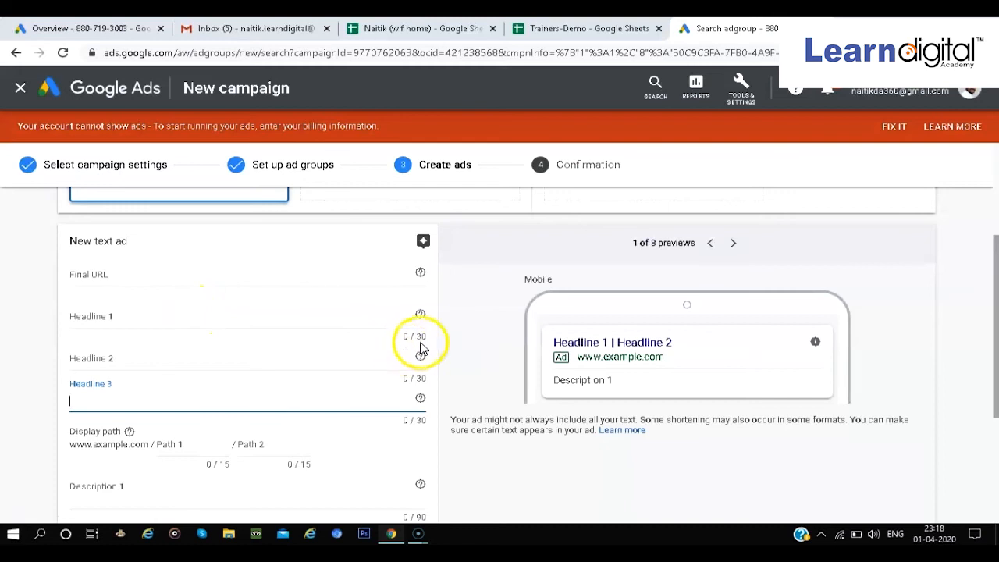
Enter "Digital Marketing course" as Headline 1 of the new text ad
{"action": "left_click", "coordinate": [102, 317]}
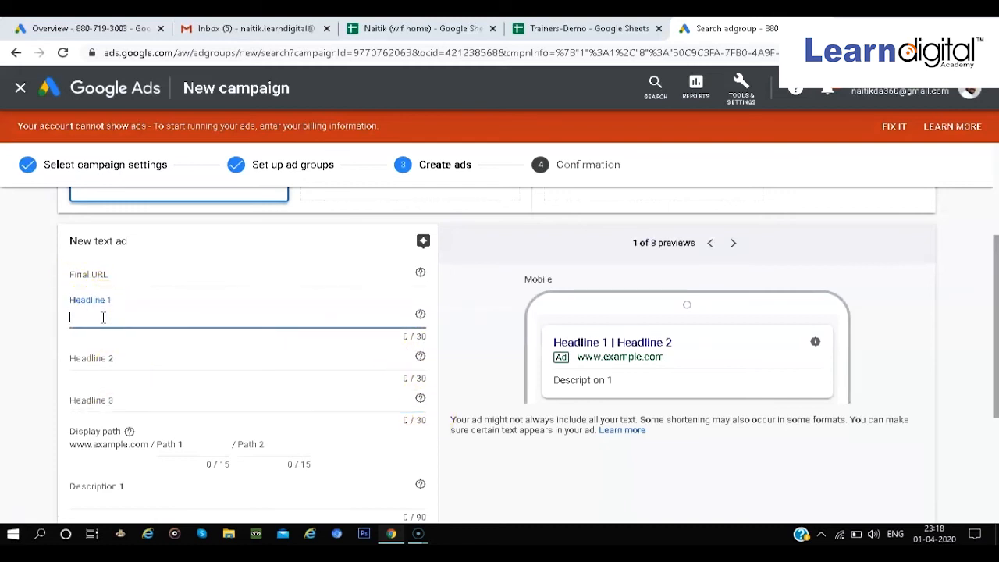
{"action": "type", "text": "Di"}
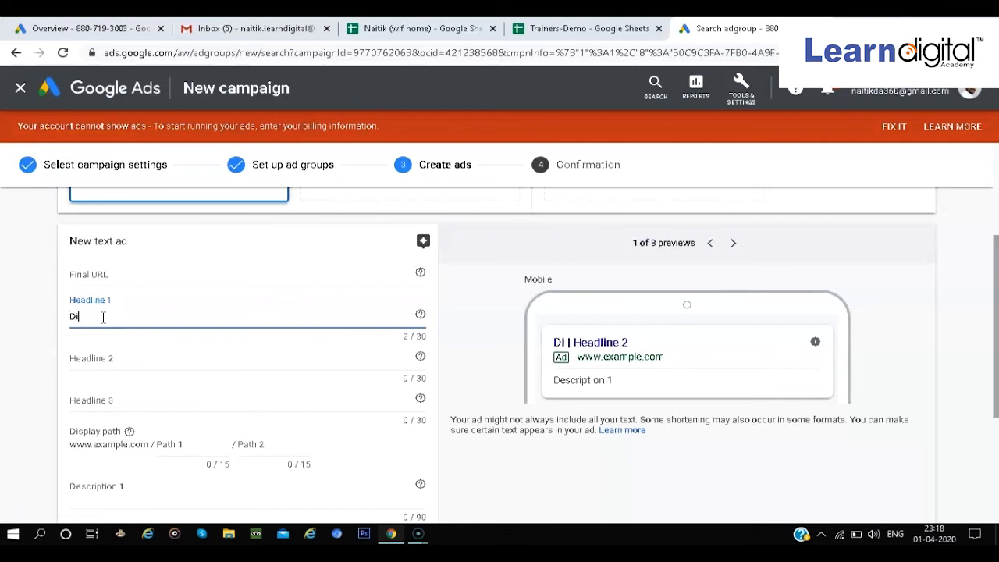
{"action": "type", "text": "gital M"}
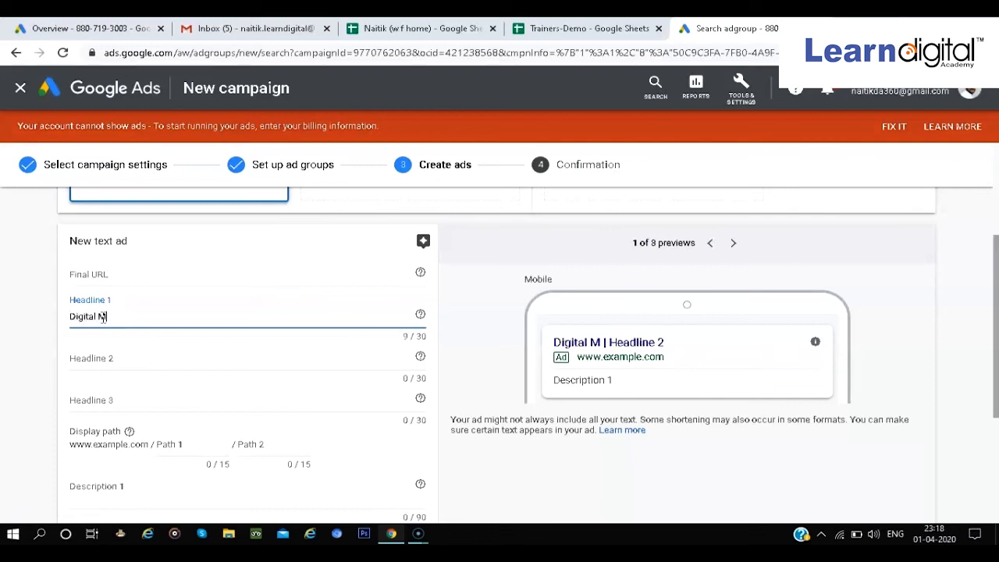
{"action": "type", "text": "arkeit"}
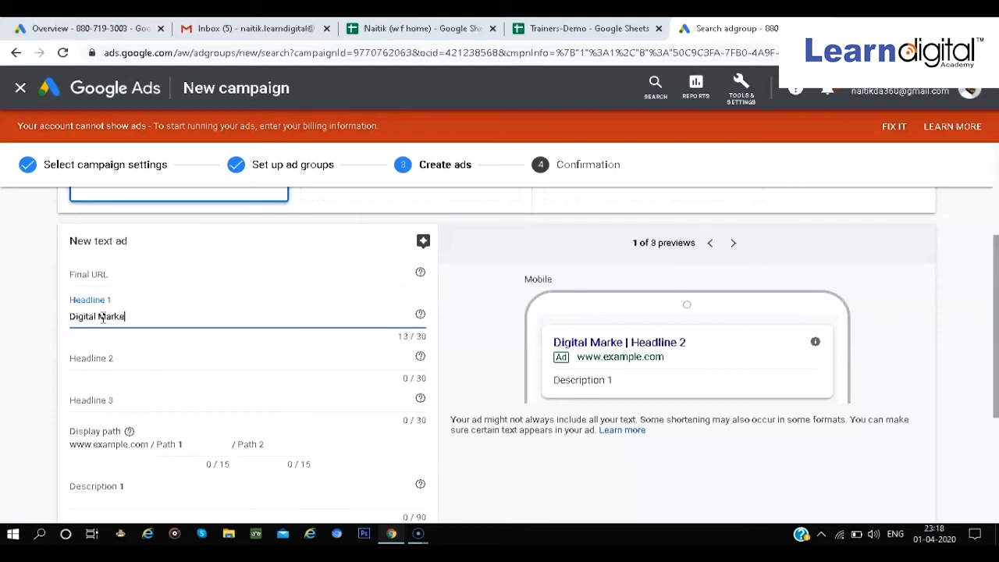
{"action": "key", "text": "BackSpace"}
{"action": "key", "text": "BackSpace"}
{"action": "type", "text": "ting course"}
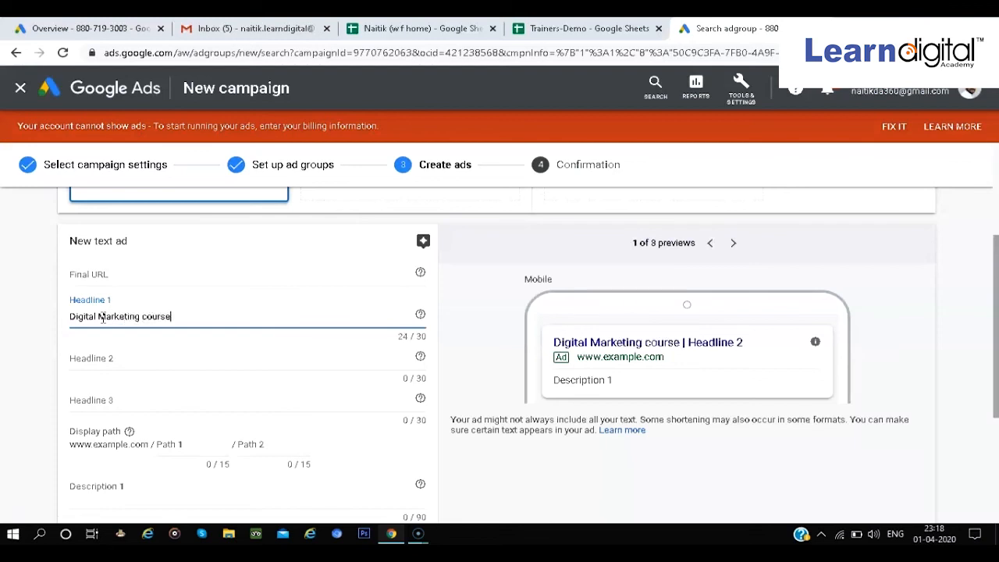
Enter "Fast Track Course" as Headline 2 and "Learn Digital Academy" as Headline 3 of the text ad
{"action": "key", "text": "Tab"}
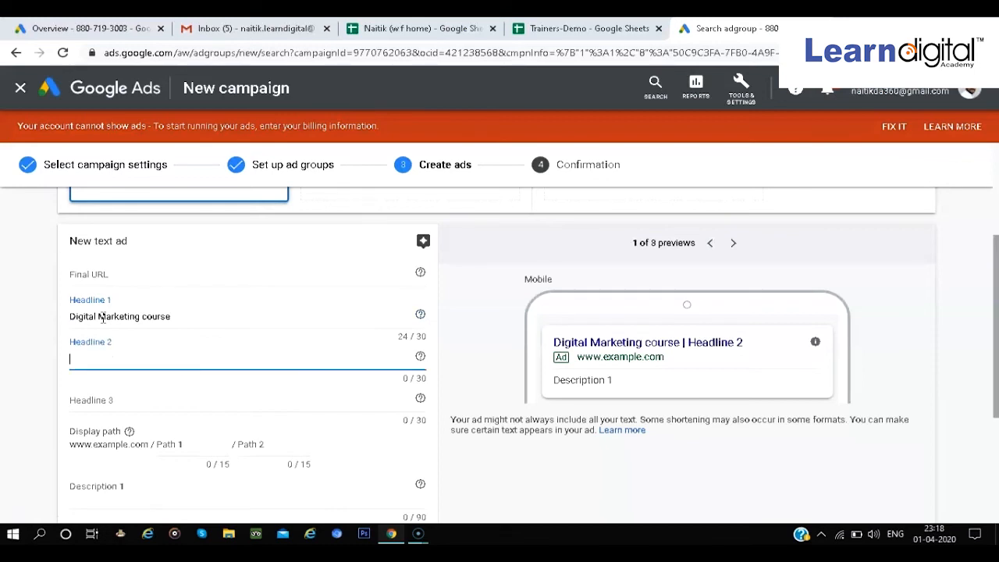
{"action": "type", "text": "Fast Track Course"}
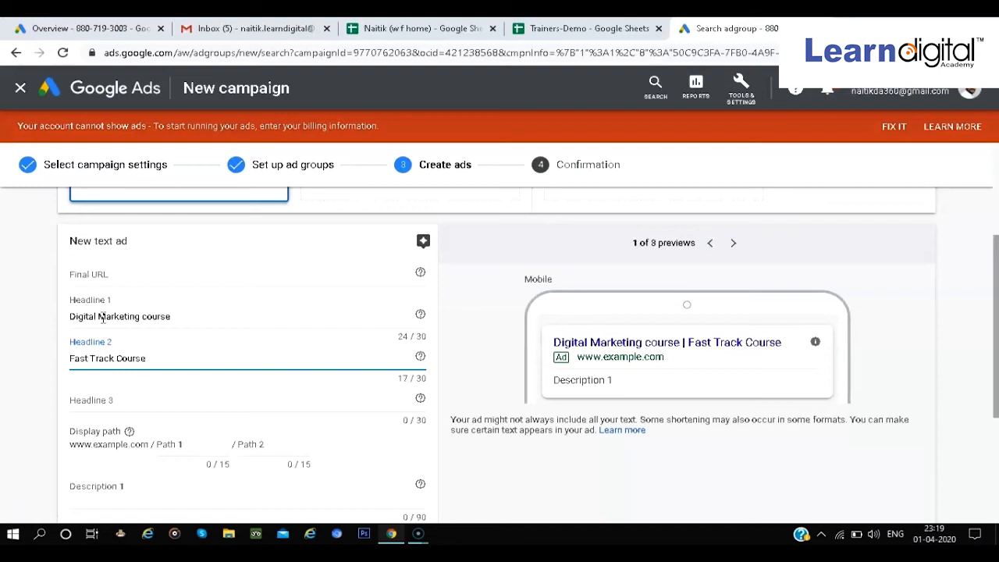
{"action": "key", "text": "Tab"}
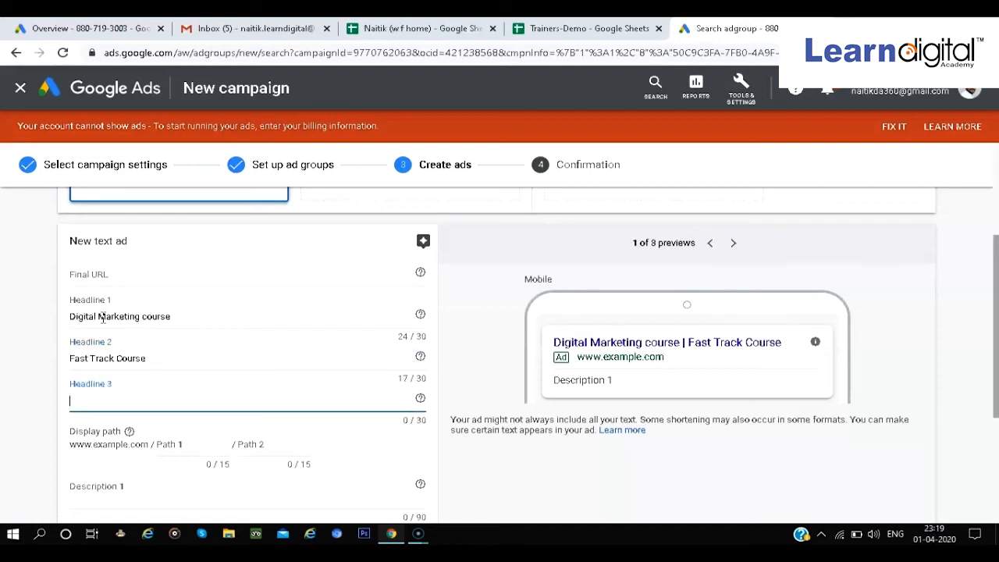
{"action": "type", "text": "Learn Digital Academy"}
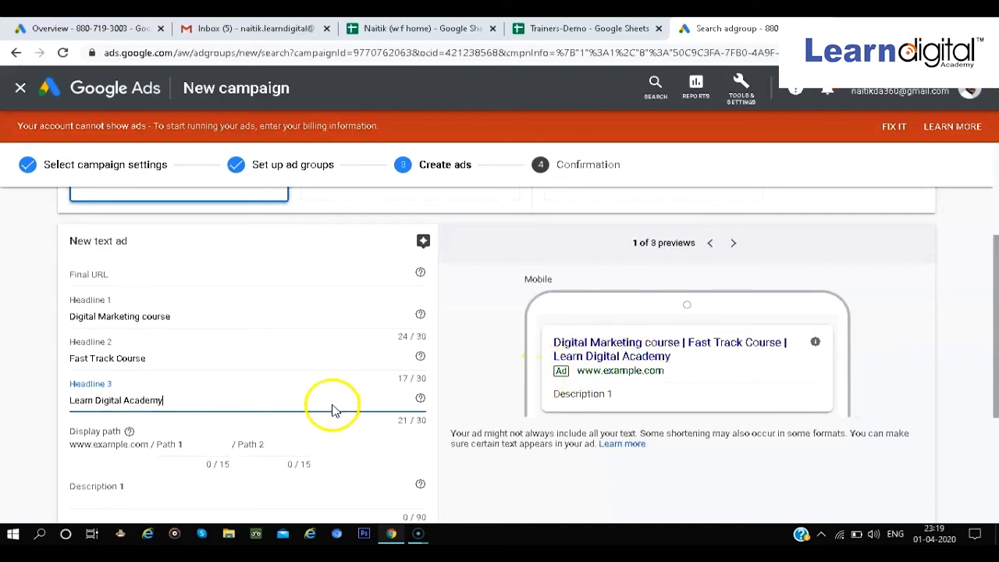
Set the text ad's display path to "Digital" for Path 1 and "Marketing" for Path 2
{"action": "scroll", "coordinate": [292, 395], "scroll_direction": "down", "scroll_amount": 1}
{"action": "left_click", "coordinate": [166, 390]}
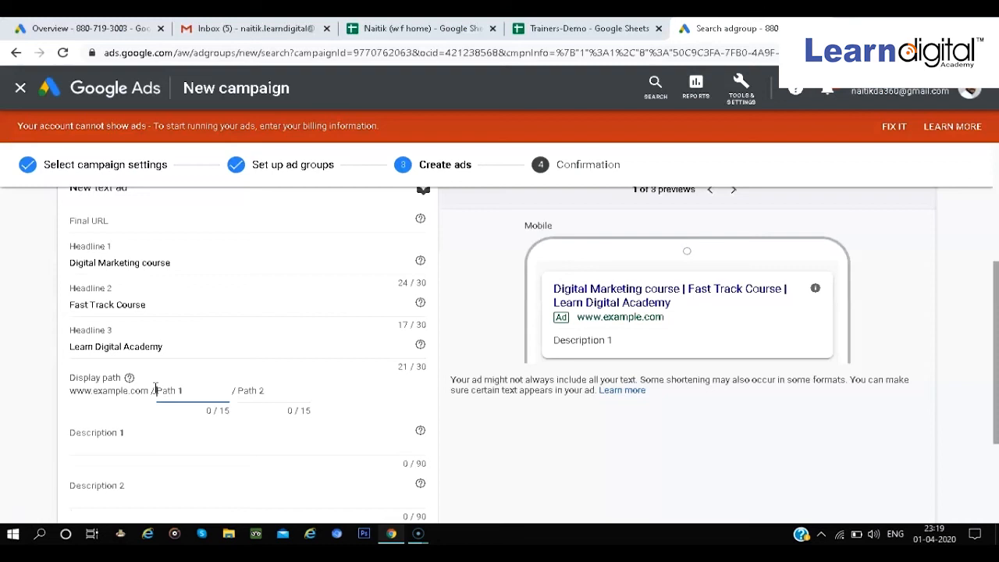
{"action": "left_click", "coordinate": [179, 388]}
{"action": "type", "text": "Digital Marketing"}
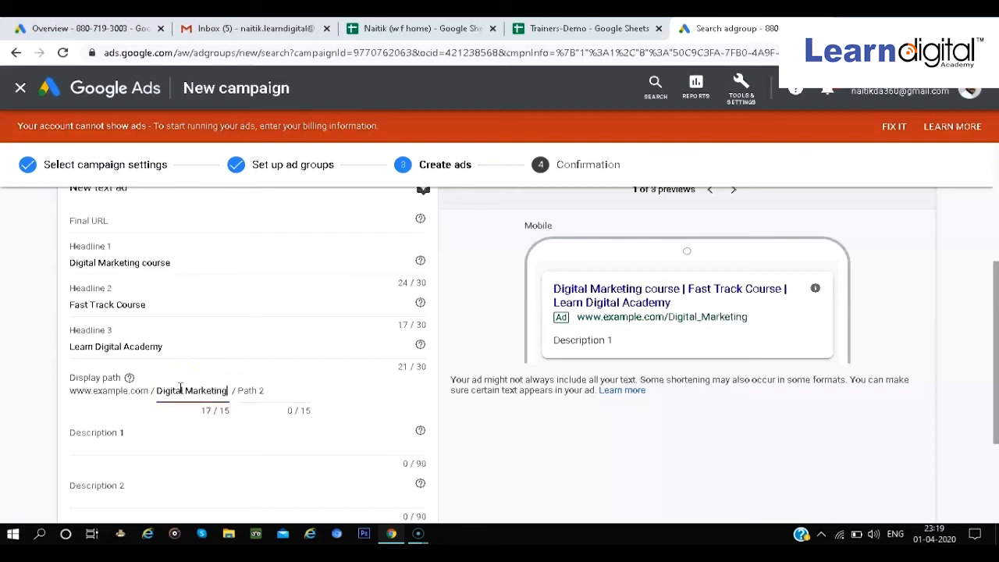
{"action": "key", "text": "BackSpace"}
{"action": "key", "text": "BackSpace"}
{"action": "key", "text": "BackSpace"}
{"action": "key", "text": "BackSpace"}
{"action": "key", "text": "BackSpace"}
{"action": "key", "text": "BackSpace"}
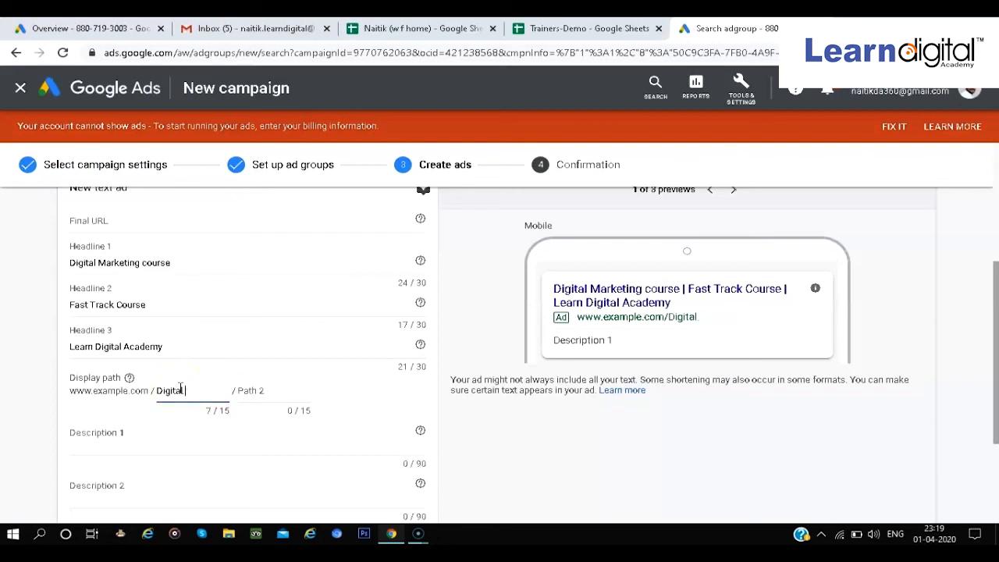
{"action": "left_click", "coordinate": [280, 385]}
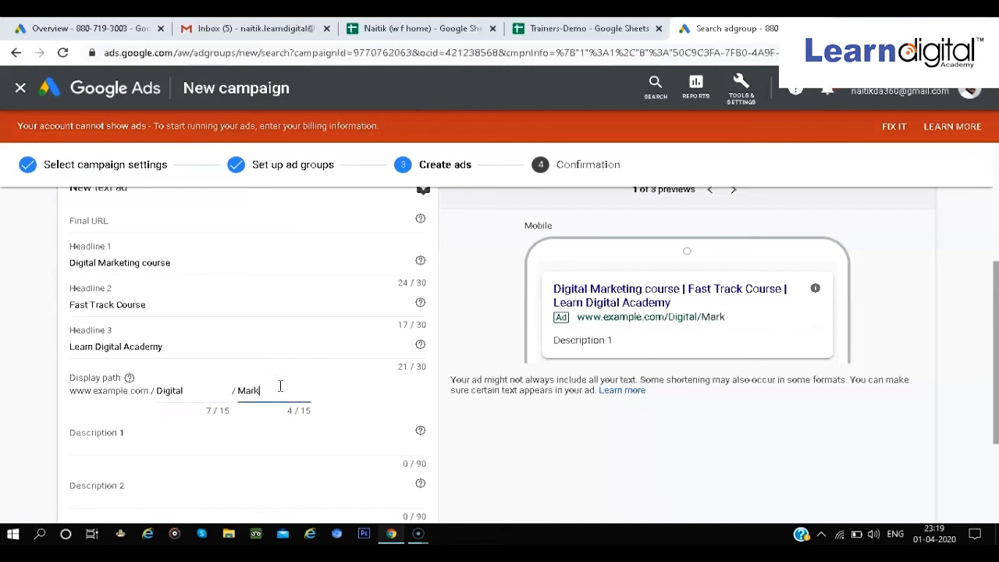
{"action": "left_click", "coordinate": [293, 402]}
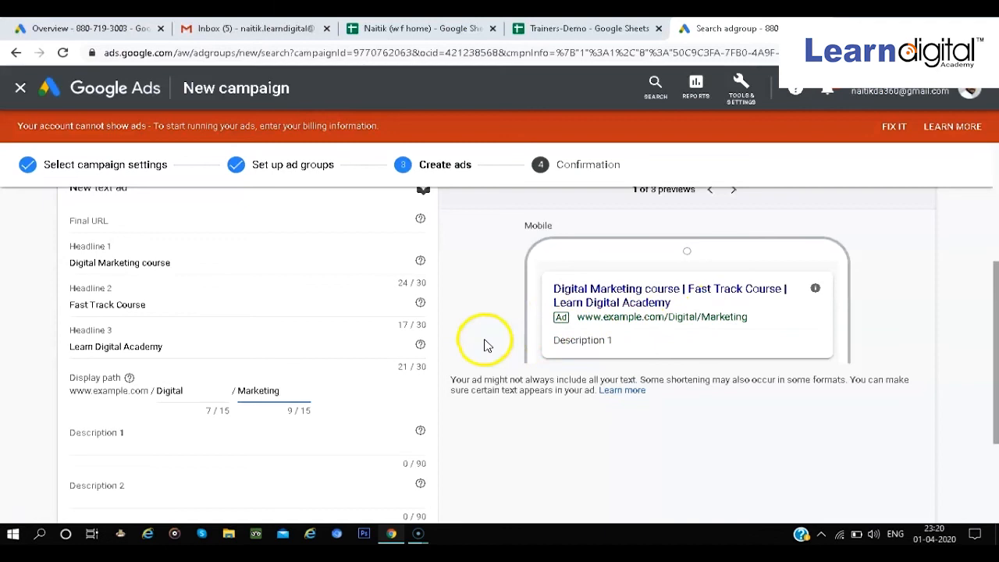
Examine the text ad's two description fields, the Final URL field and the mobile ad preview
{"action": "scroll", "coordinate": [208, 406], "scroll_direction": "down", "scroll_amount": 1}
{"action": "left_click", "coordinate": [149, 374]}
{"action": "left_click", "coordinate": [107, 418]}
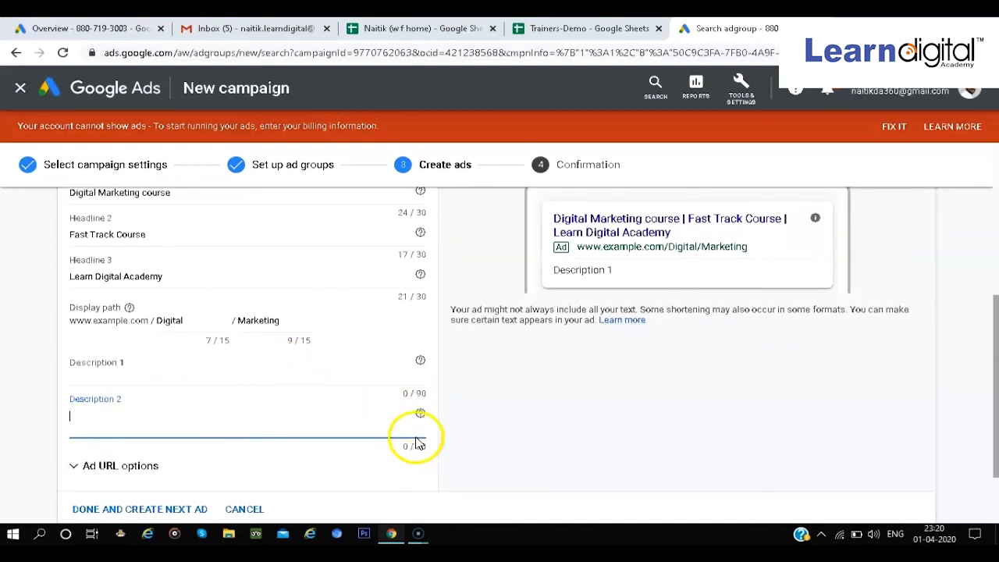
{"action": "scroll", "coordinate": [245, 388], "scroll_direction": "up", "scroll_amount": 3}
{"action": "left_click", "coordinate": [158, 345]}
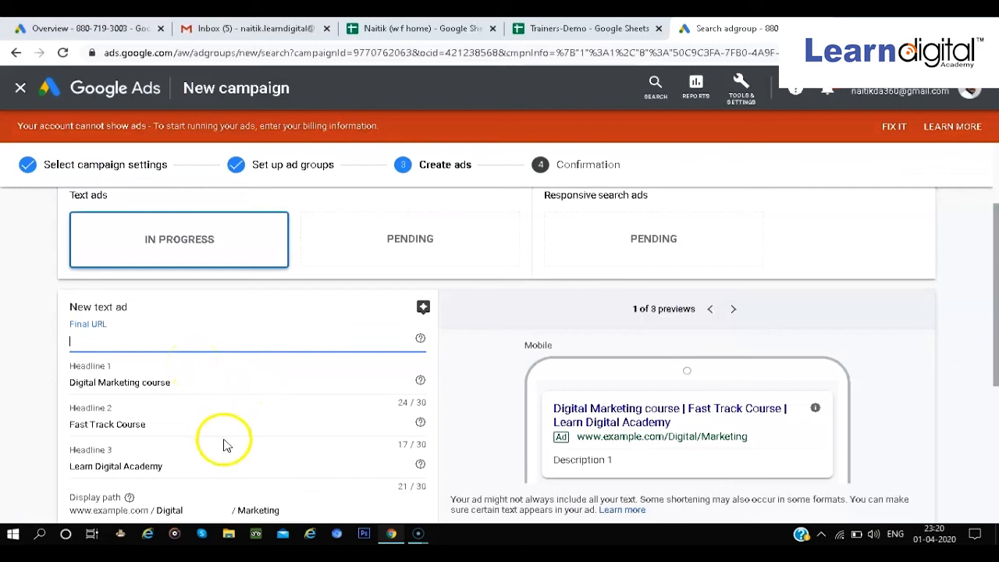
{"action": "scroll", "coordinate": [226, 441], "scroll_direction": "down", "scroll_amount": 2}
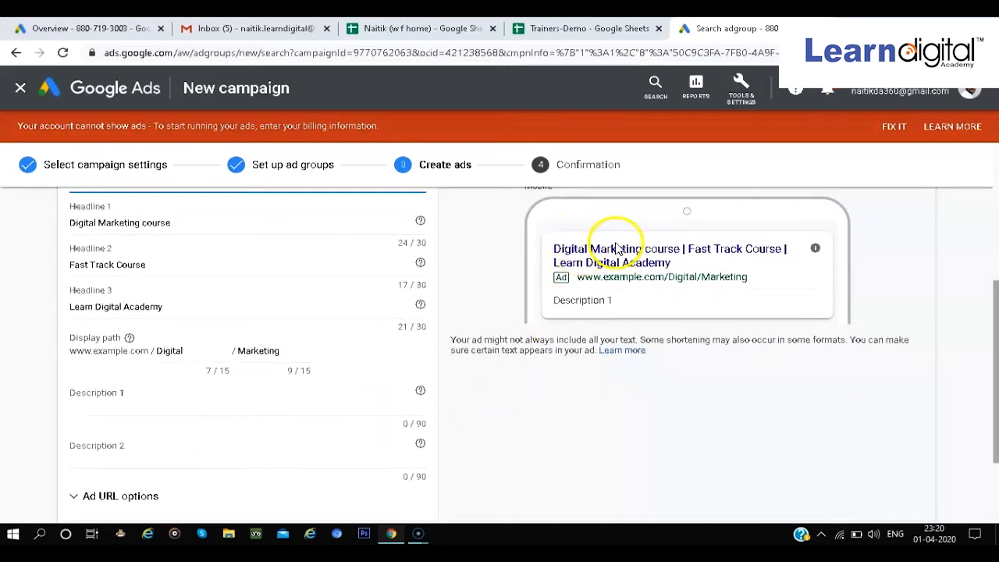
{"action": "scroll", "coordinate": [601, 251], "scroll_direction": "up", "scroll_amount": 2}
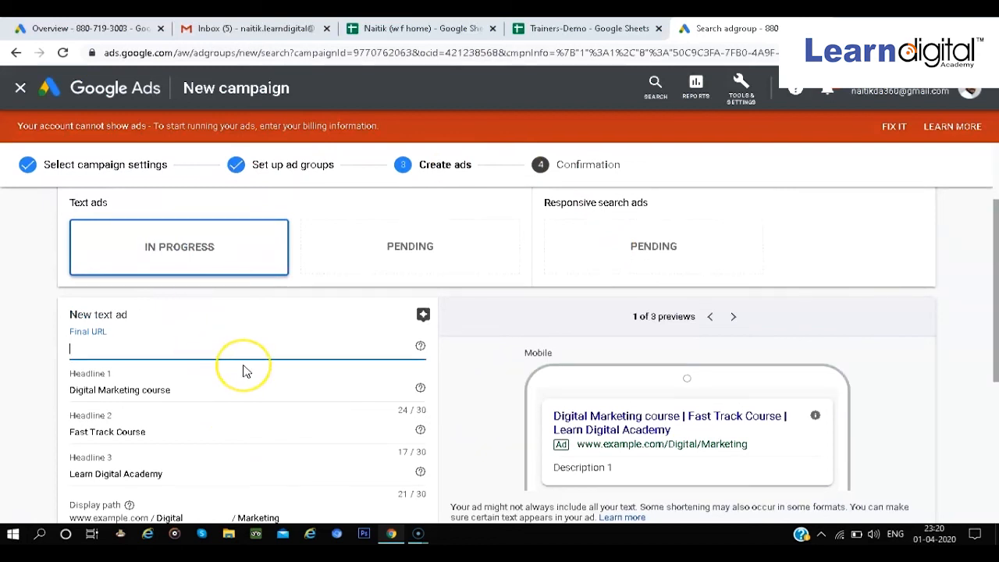
{"action": "scroll", "coordinate": [243, 372], "scroll_direction": "down", "scroll_amount": 1}
{"action": "left_click", "coordinate": [197, 320]}
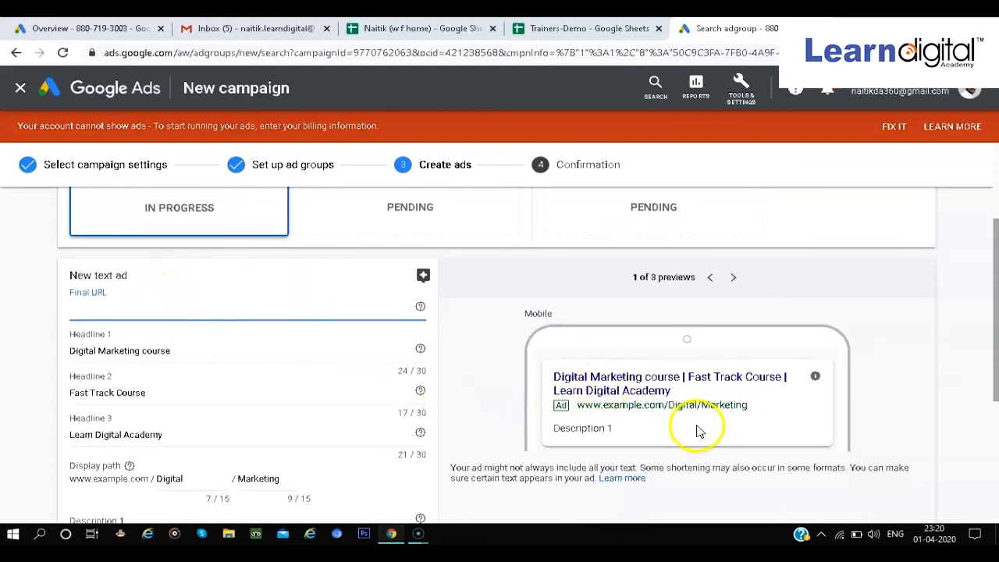
{"action": "scroll", "coordinate": [391, 459], "scroll_direction": "down", "scroll_amount": 3}
{"action": "scroll", "coordinate": [117, 263], "scroll_direction": "up", "scroll_amount": 2}
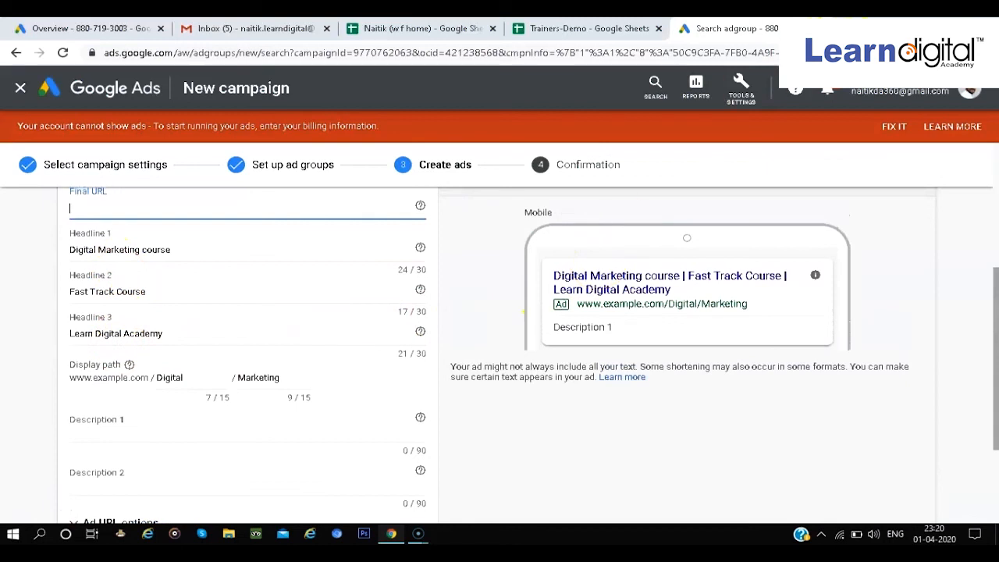
Search Google for "digital marketing courses in bangalore" in a new browser tab
{"action": "key", "text": "ctrl+t"}
{"action": "type", "text": "digital"}
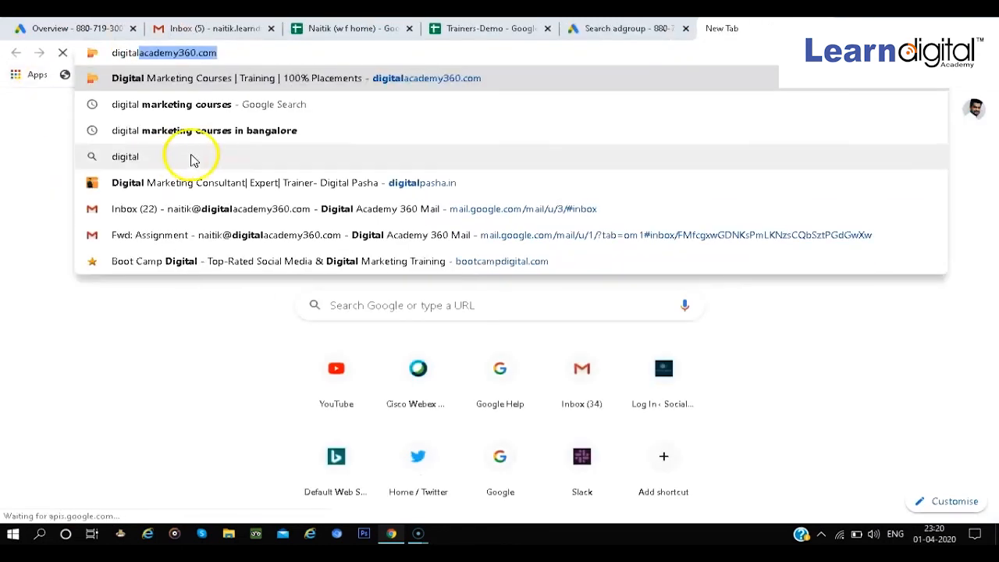
{"action": "left_click", "coordinate": [202, 130]}
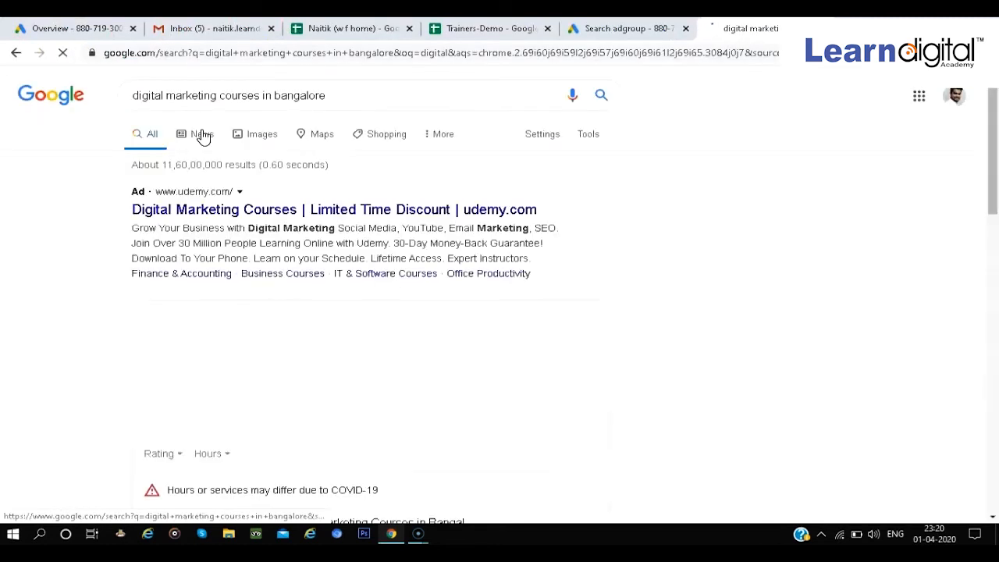
Shorten the Google search to "digital marketing courses" and look at the ads in the results
{"action": "left_click", "coordinate": [322, 113]}
{"action": "key", "text": "BackSpace"}
{"action": "key", "text": "BackSpace"}
{"action": "key", "text": "BackSpace"}
{"action": "key", "text": "BackSpace"}
{"action": "key", "text": "BackSpace"}
{"action": "key", "text": "BackSpace"}
{"action": "key", "text": "BackSpace"}
{"action": "key", "text": "BackSpace"}
{"action": "key", "text": "BackSpace"}
{"action": "key", "text": "Return"}
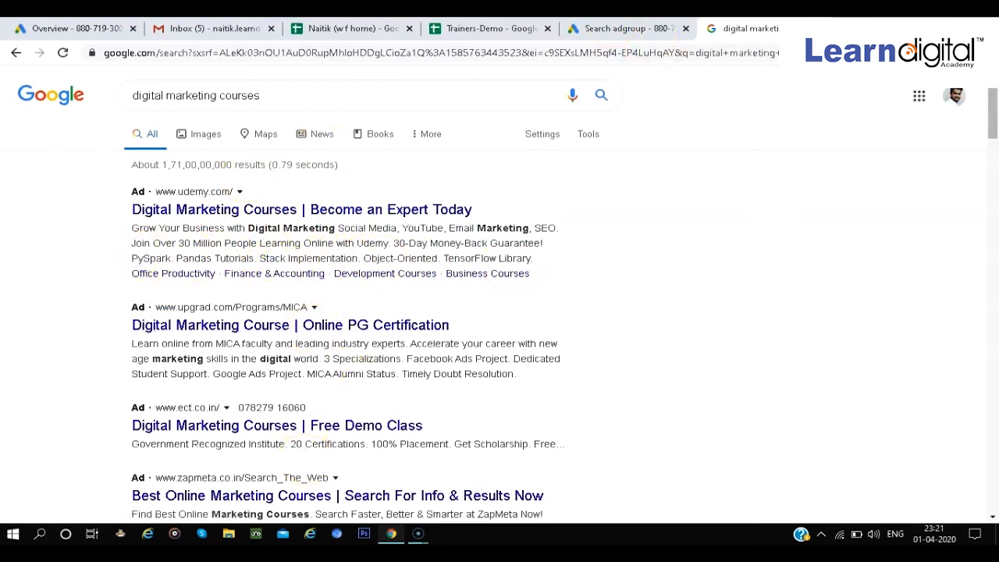
Switch back to the Google Ads campaign draft and review the text ad form and the responsive search ad slot
{"action": "left_click", "coordinate": [629, 28]}
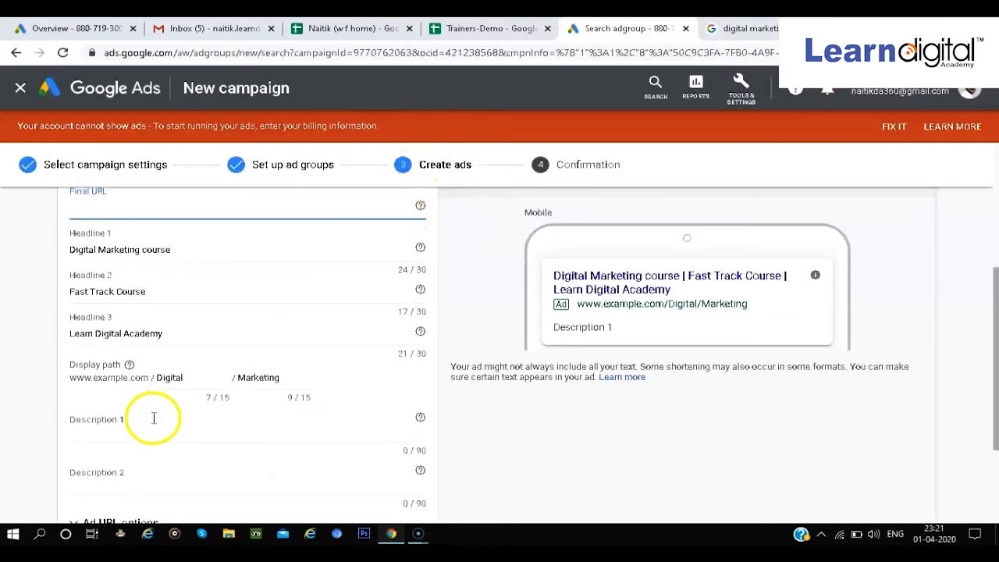
{"action": "scroll", "coordinate": [153, 418], "scroll_direction": "down", "scroll_amount": 2}
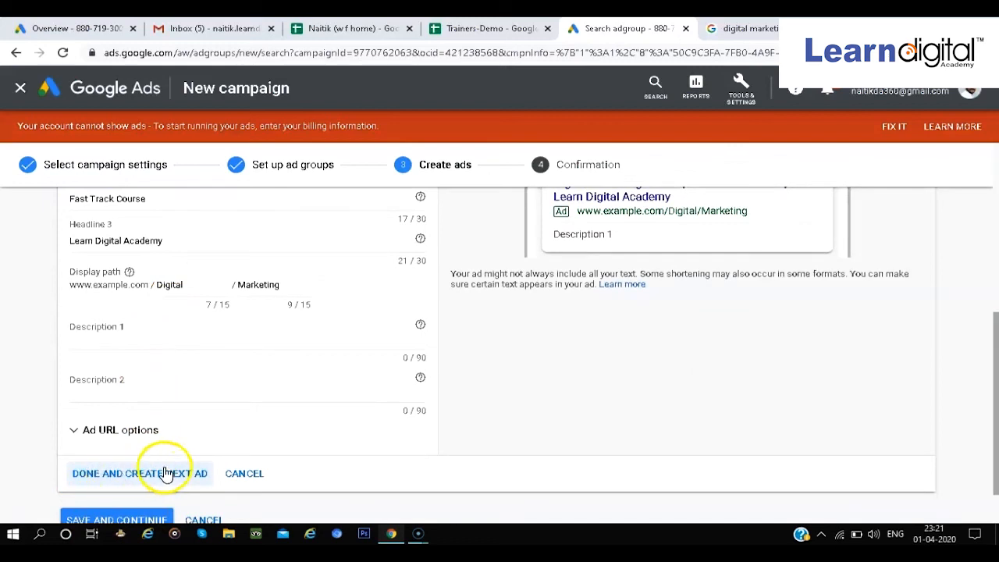
{"action": "scroll", "coordinate": [177, 390], "scroll_direction": "up", "scroll_amount": 4}
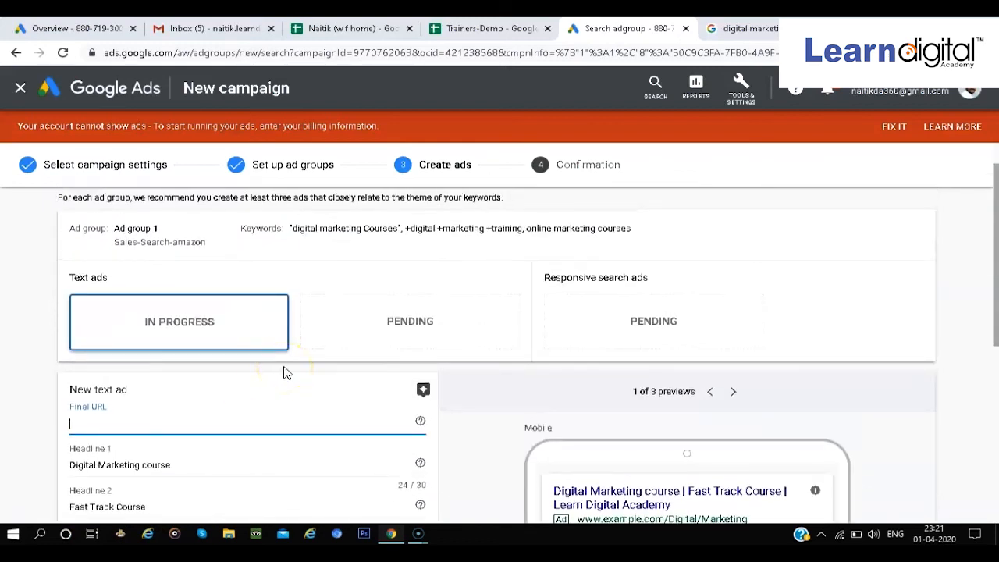
{"action": "scroll", "coordinate": [286, 373], "scroll_direction": "down", "scroll_amount": 1}
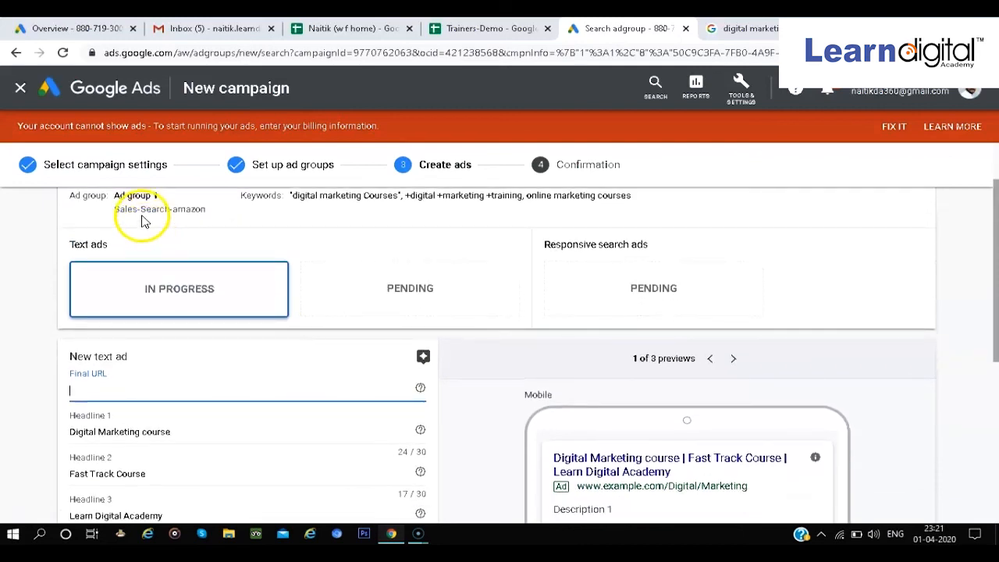
{"action": "left_click", "coordinate": [624, 288]}
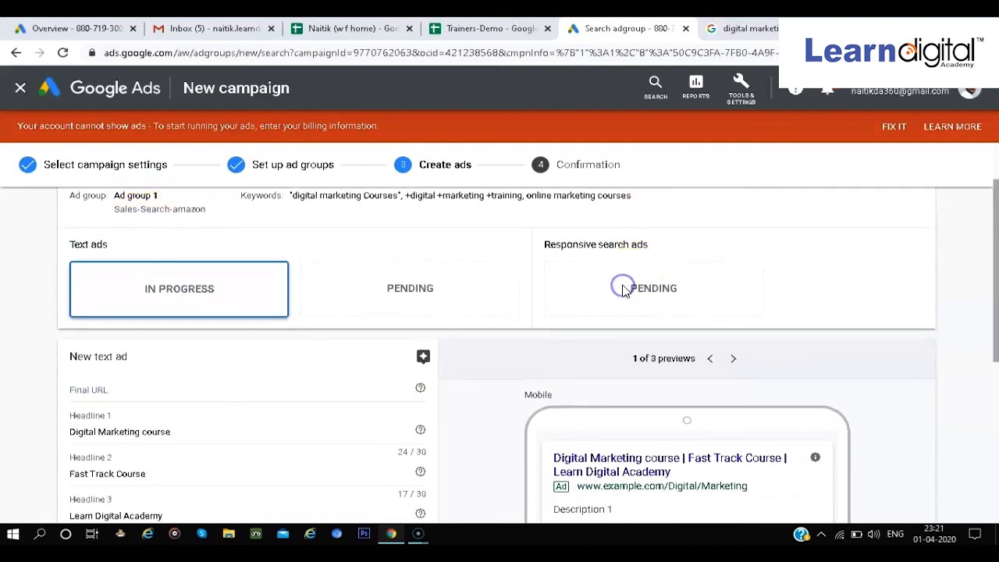
Finish the current text ad for Ad group 1 and start creating the next ad
{"action": "scroll", "coordinate": [624, 288], "scroll_direction": "up", "scroll_amount": 1}
{"action": "scroll", "coordinate": [624, 288], "scroll_direction": "down", "scroll_amount": 5}
{"action": "left_click_drag", "start_coordinate": [622, 289], "coordinate": [181, 455]}
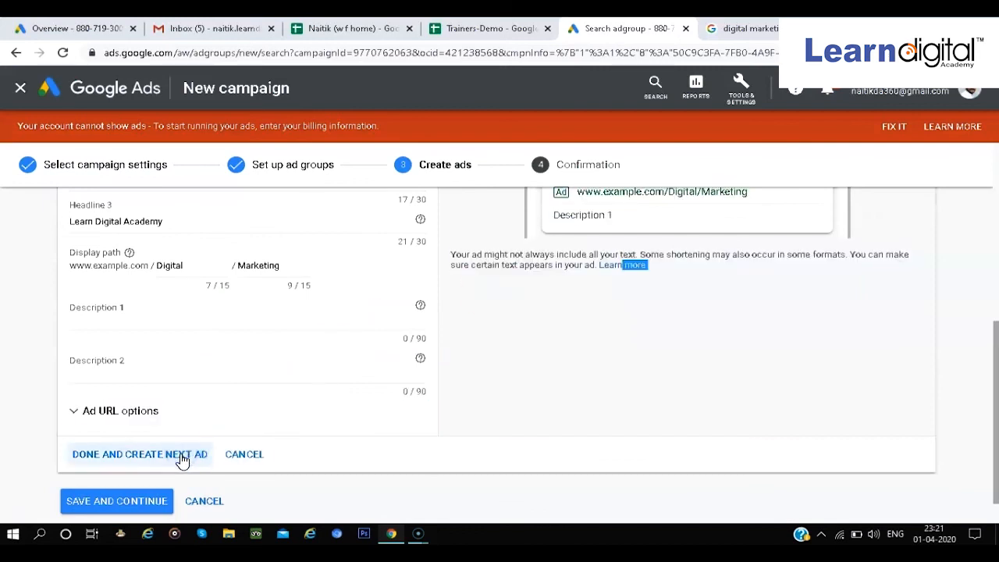
{"action": "left_click", "coordinate": [182, 458]}
{"action": "scroll", "coordinate": [244, 411], "scroll_direction": "down", "scroll_amount": 5}
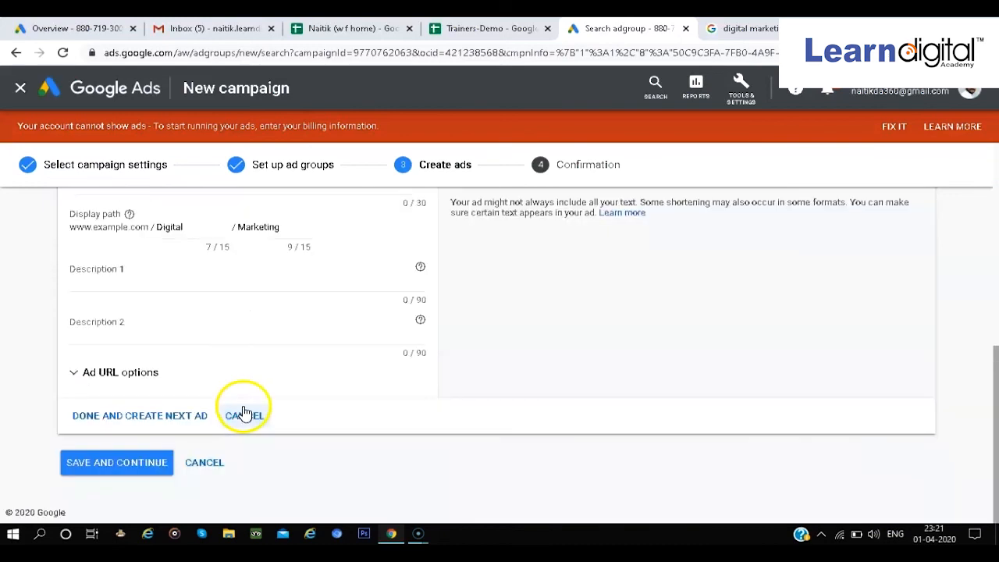
Finish the second text ad for Ad group 1 and open the responsive search ad form
{"action": "left_click", "coordinate": [110, 415]}
{"action": "left_click", "coordinate": [593, 342]}
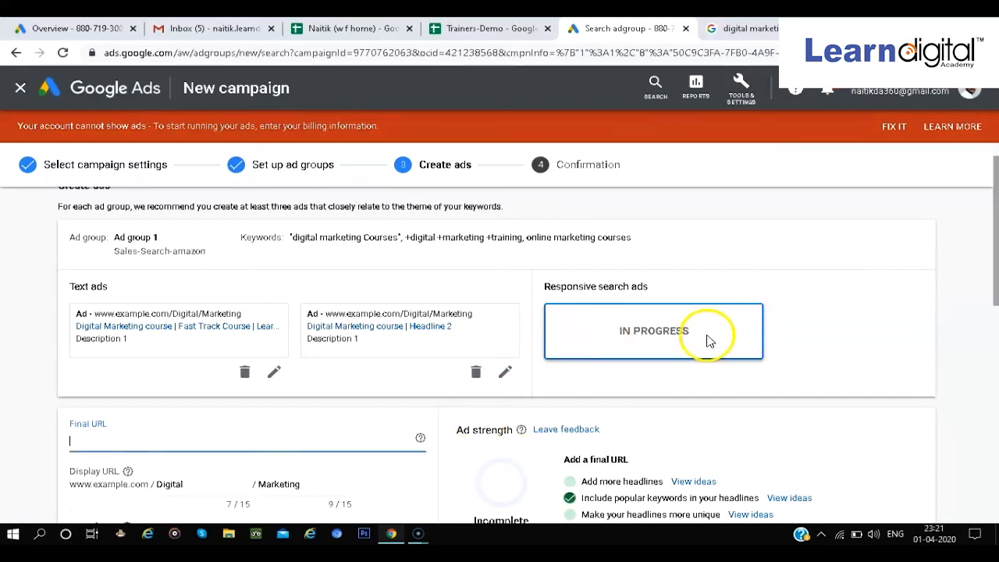
{"action": "scroll", "coordinate": [622, 339], "scroll_direction": "down", "scroll_amount": 2}
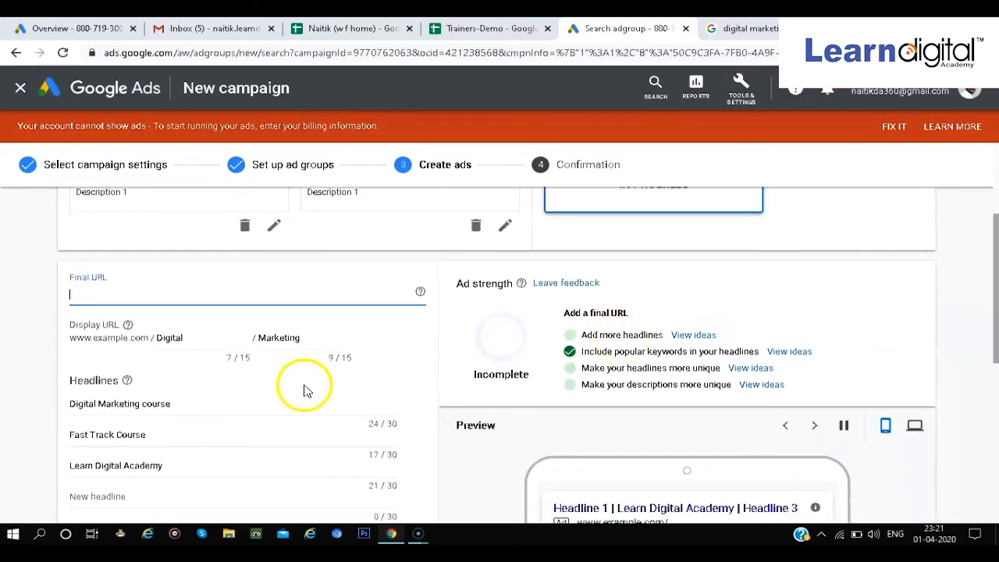
Add two more description fields to the responsive search ad
{"action": "scroll", "coordinate": [305, 384], "scroll_direction": "down", "scroll_amount": 1}
{"action": "scroll", "coordinate": [305, 390], "scroll_direction": "down", "scroll_amount": 1}
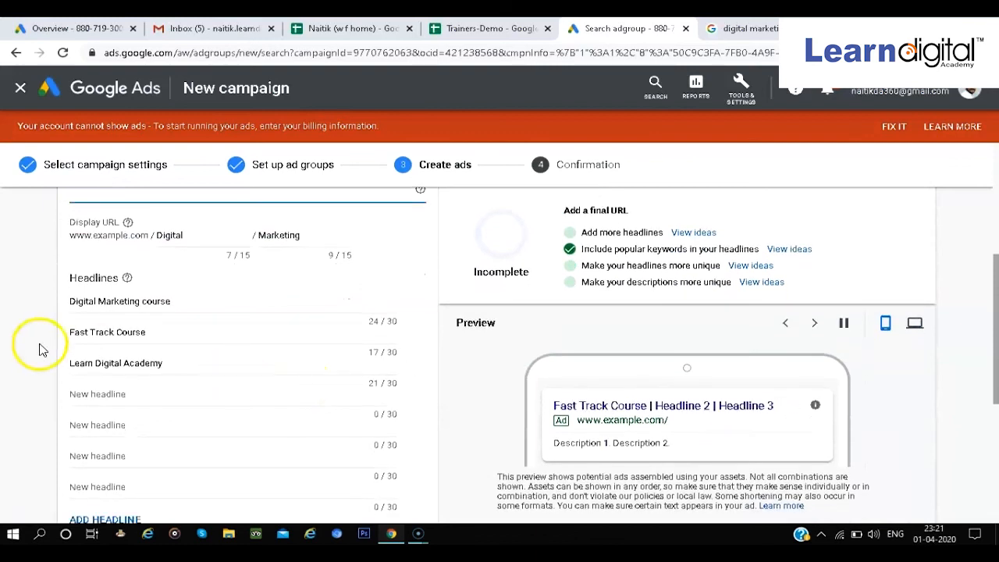
{"action": "scroll", "coordinate": [141, 402], "scroll_direction": "down", "scroll_amount": 1}
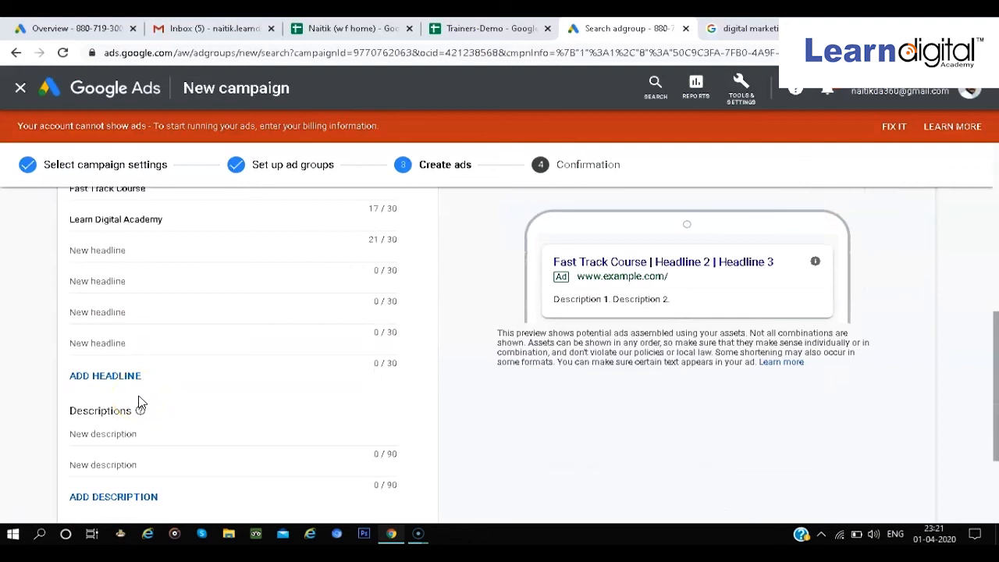
{"action": "scroll", "coordinate": [140, 404], "scroll_direction": "down", "scroll_amount": 1}
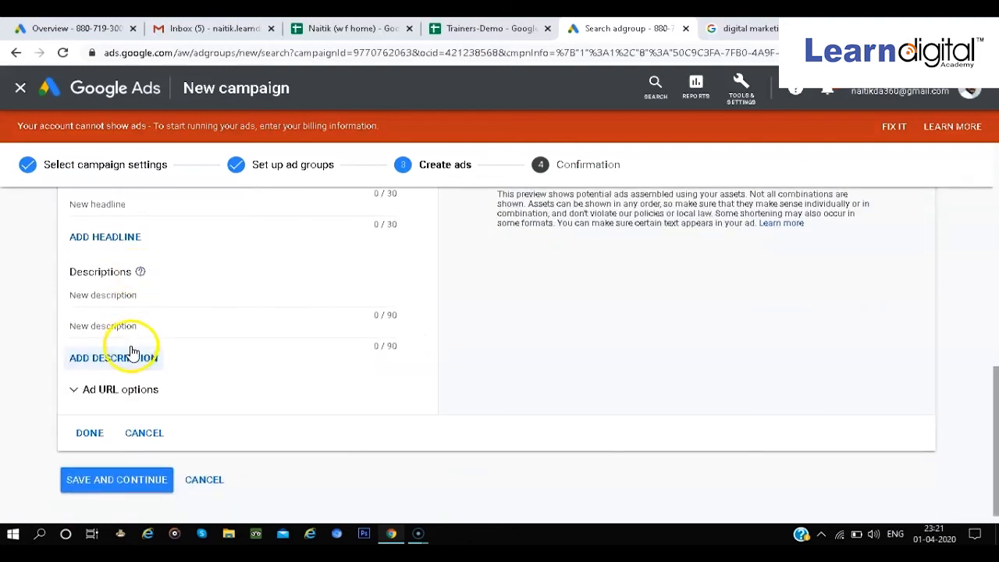
{"action": "left_click", "coordinate": [132, 357]}
{"action": "left_click", "coordinate": [126, 389]}
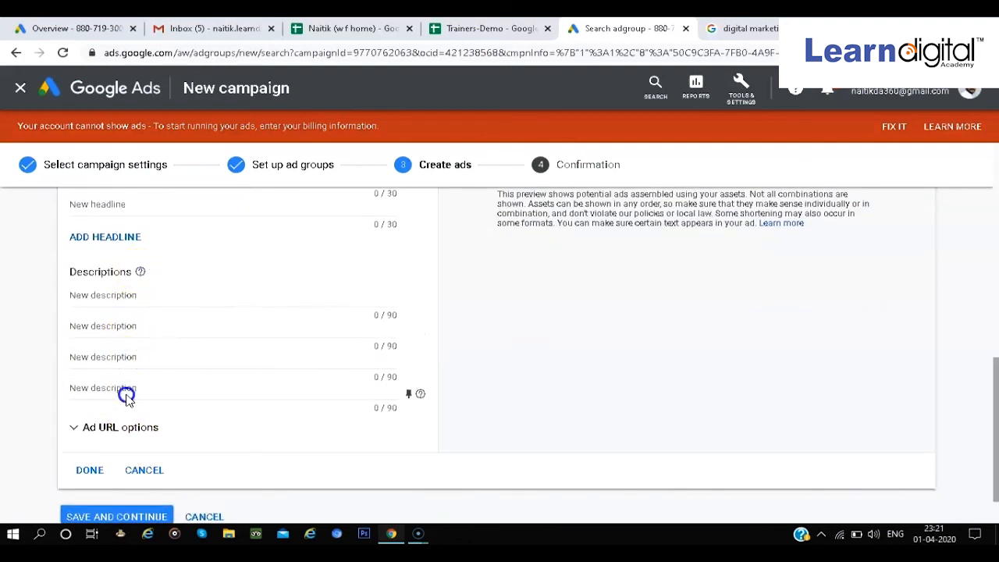
Review the responsive search ad's URL, headline and description fields, its ad strength and its mobile preview
{"action": "scroll", "coordinate": [182, 390], "scroll_direction": "up", "scroll_amount": 4}
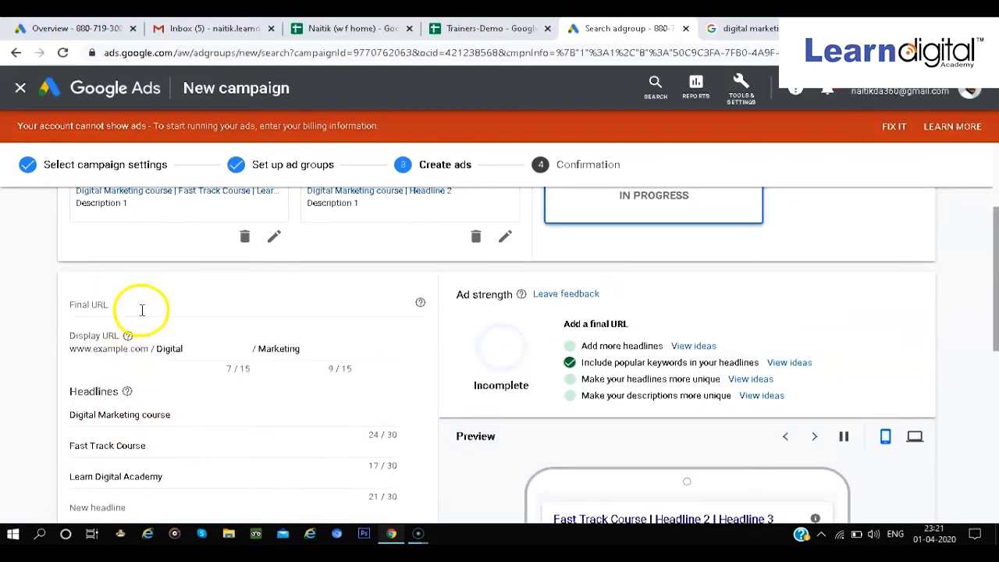
{"action": "scroll", "coordinate": [212, 341], "scroll_direction": "down", "scroll_amount": 3}
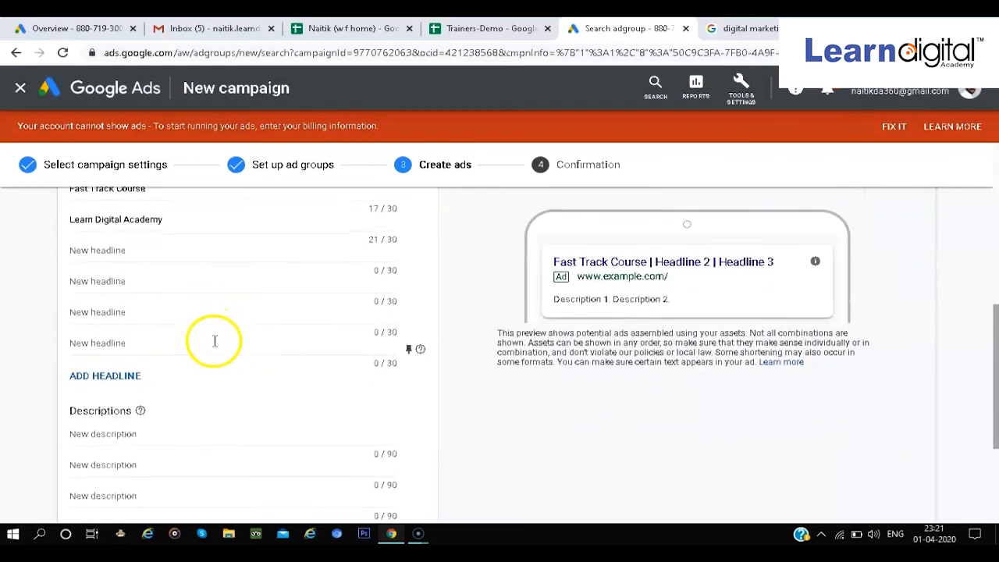
{"action": "scroll", "coordinate": [212, 341], "scroll_direction": "up", "scroll_amount": 4}
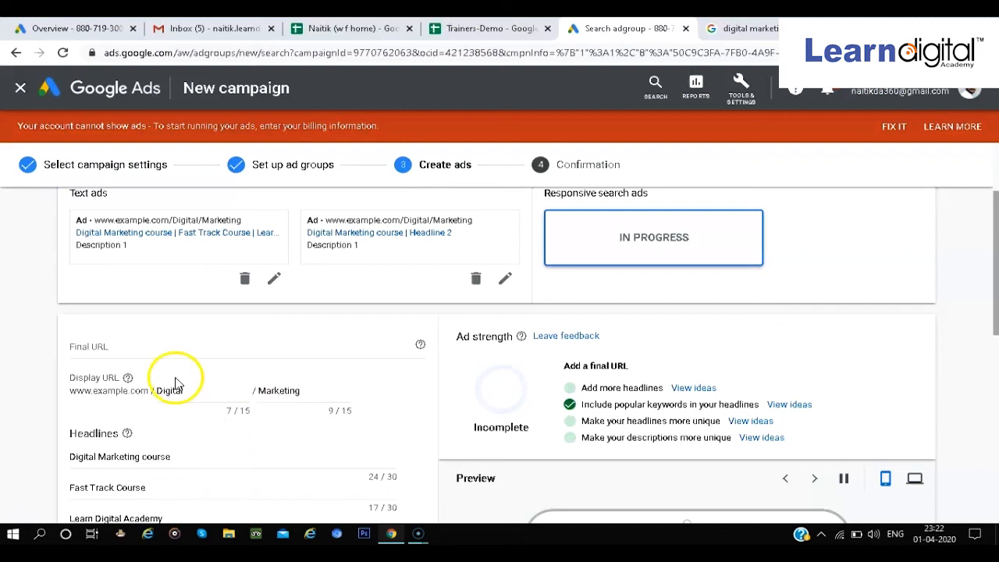
{"action": "scroll", "coordinate": [175, 383], "scroll_direction": "down", "scroll_amount": 4}
{"action": "scroll", "coordinate": [176, 378], "scroll_direction": "down", "scroll_amount": 1}
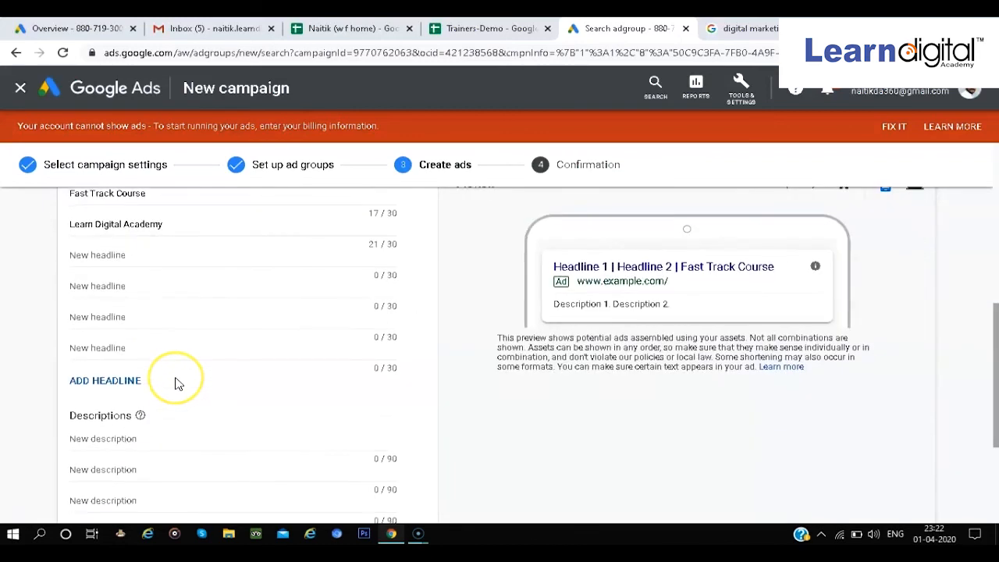
{"action": "scroll", "coordinate": [176, 382], "scroll_direction": "up", "scroll_amount": 5}
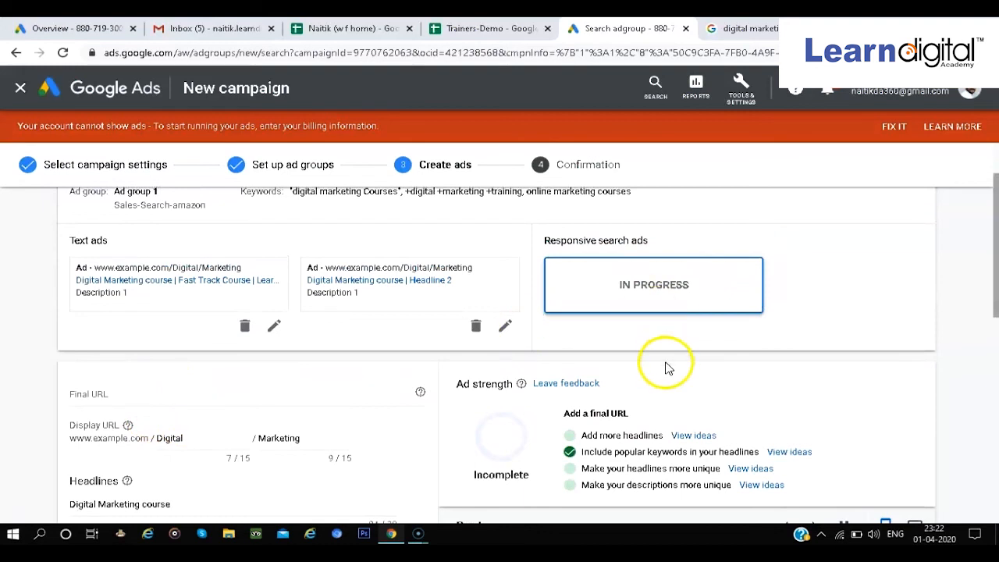
{"action": "scroll", "coordinate": [390, 446], "scroll_direction": "down", "scroll_amount": 5}
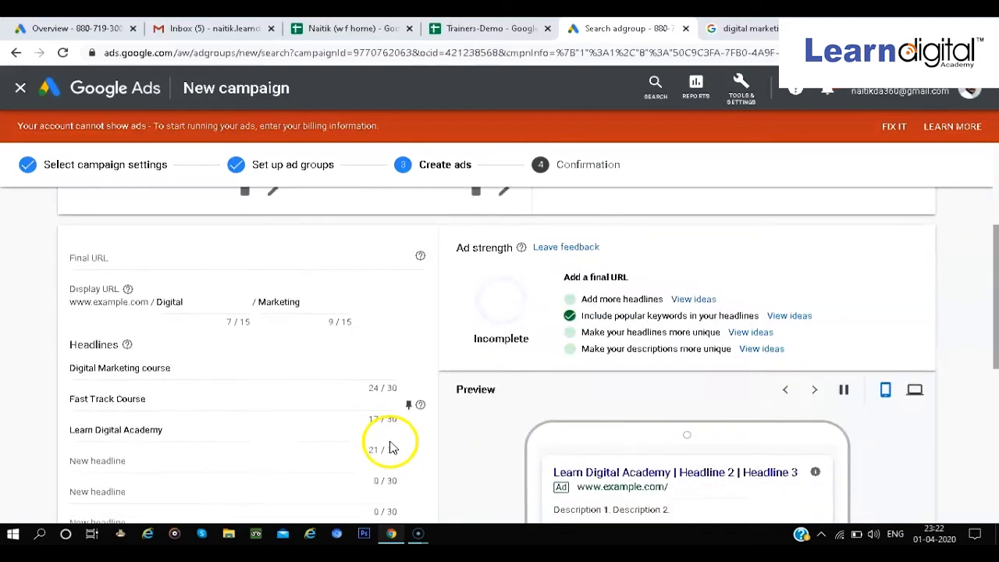
{"action": "scroll", "coordinate": [391, 442], "scroll_direction": "up", "scroll_amount": 3}
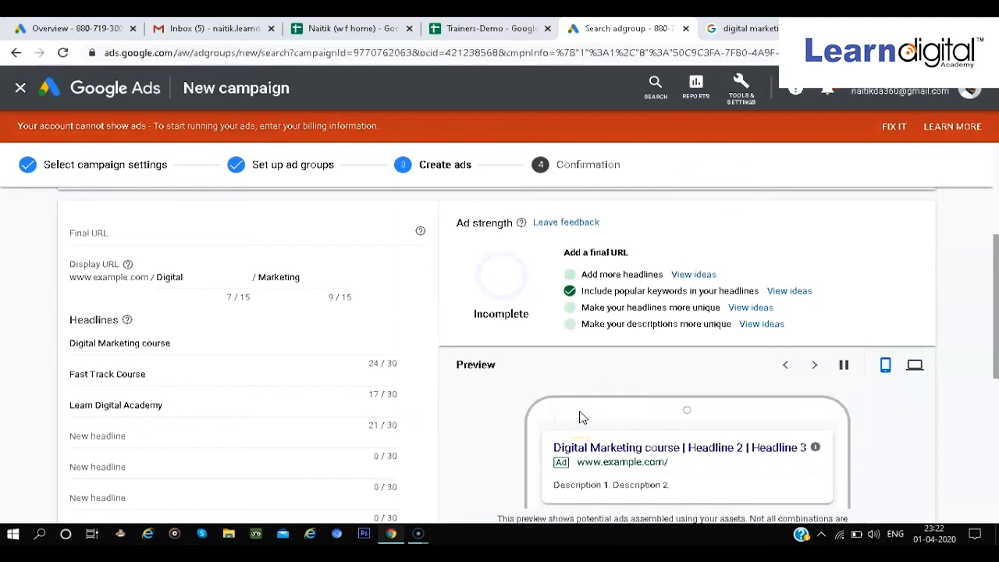
{"action": "scroll", "coordinate": [580, 417], "scroll_direction": "up", "scroll_amount": 1}
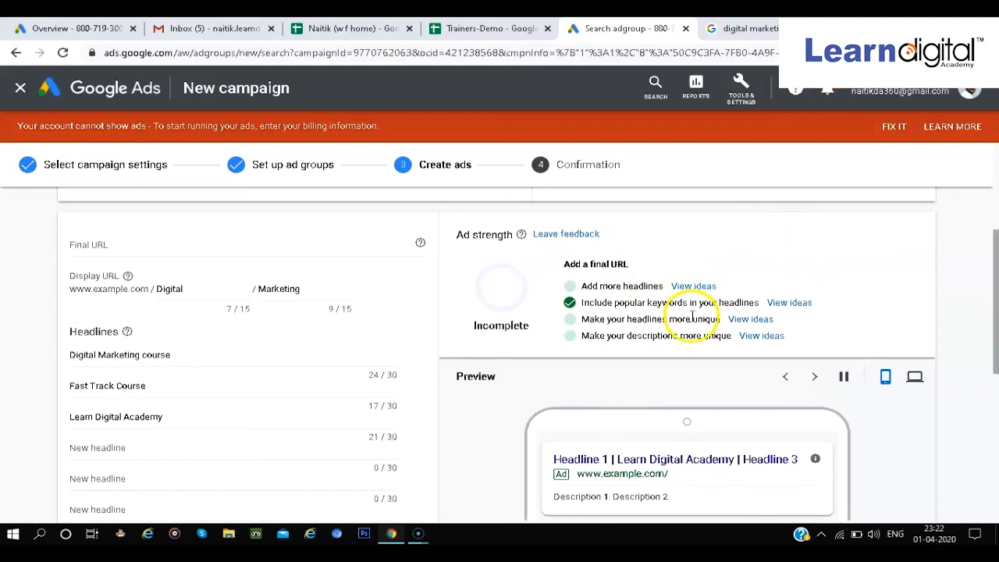
View the ideas for adding more headlines and read the Products or services and Call to action examples
{"action": "left_click", "coordinate": [688, 289]}
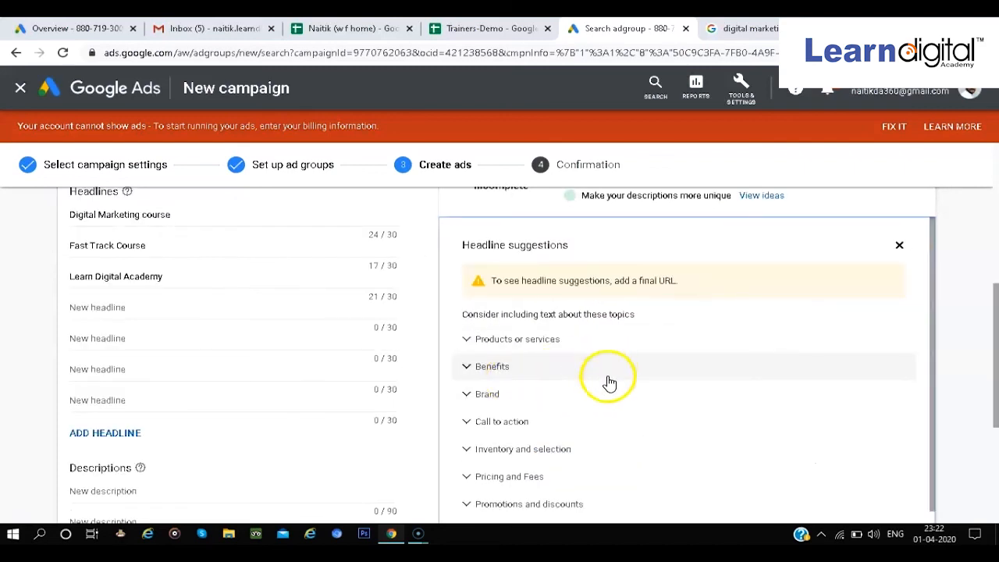
{"action": "left_click", "coordinate": [558, 342]}
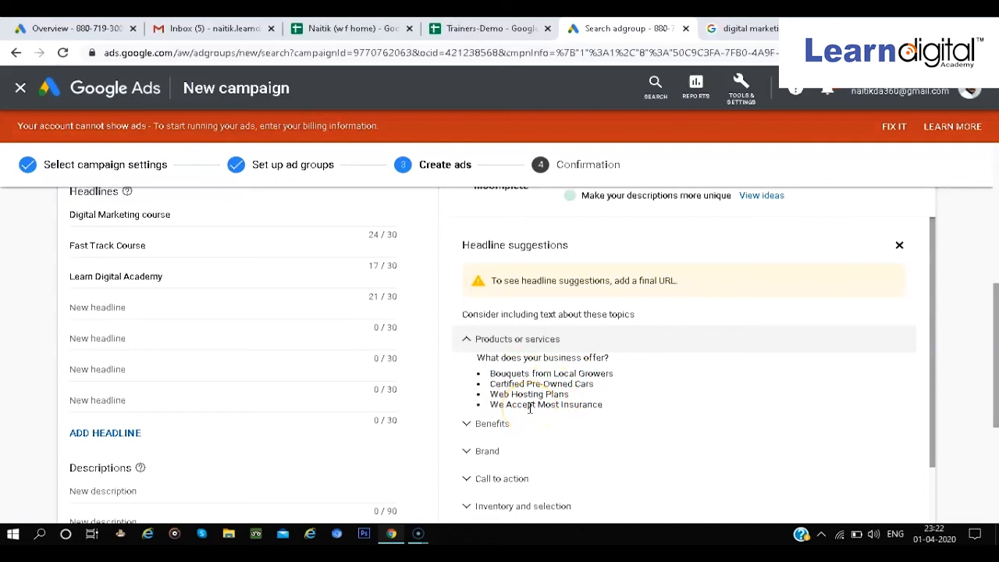
{"action": "scroll", "coordinate": [530, 408], "scroll_direction": "down", "scroll_amount": 3}
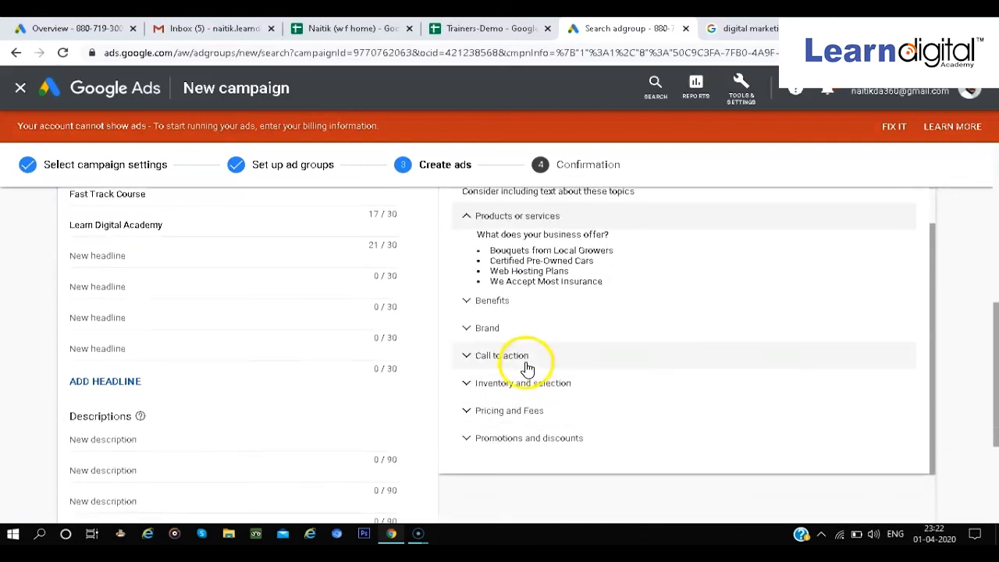
{"action": "left_click", "coordinate": [525, 359]}
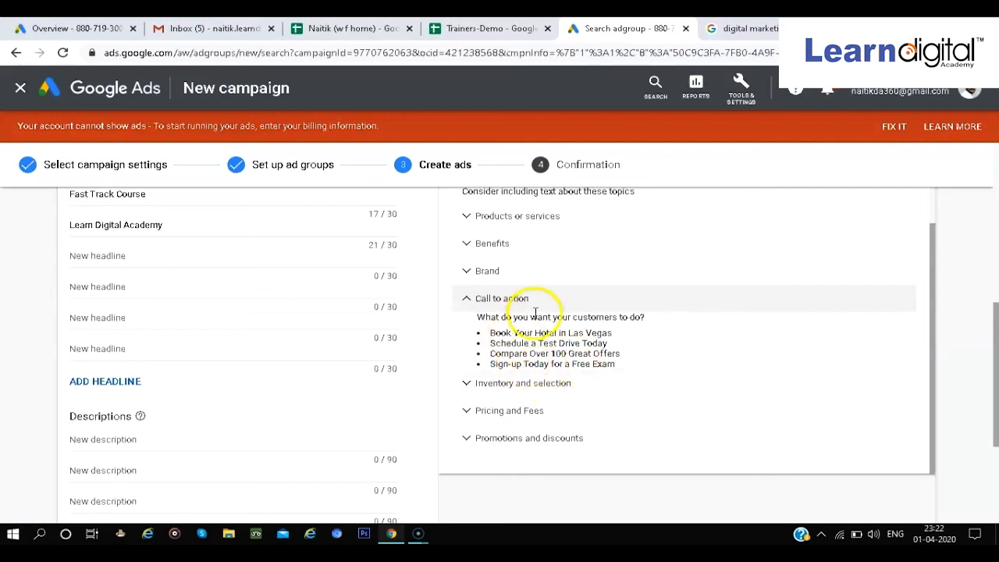
{"action": "scroll", "coordinate": [538, 296], "scroll_direction": "up", "scroll_amount": 2}
{"action": "scroll", "coordinate": [543, 282], "scroll_direction": "down", "scroll_amount": 3}
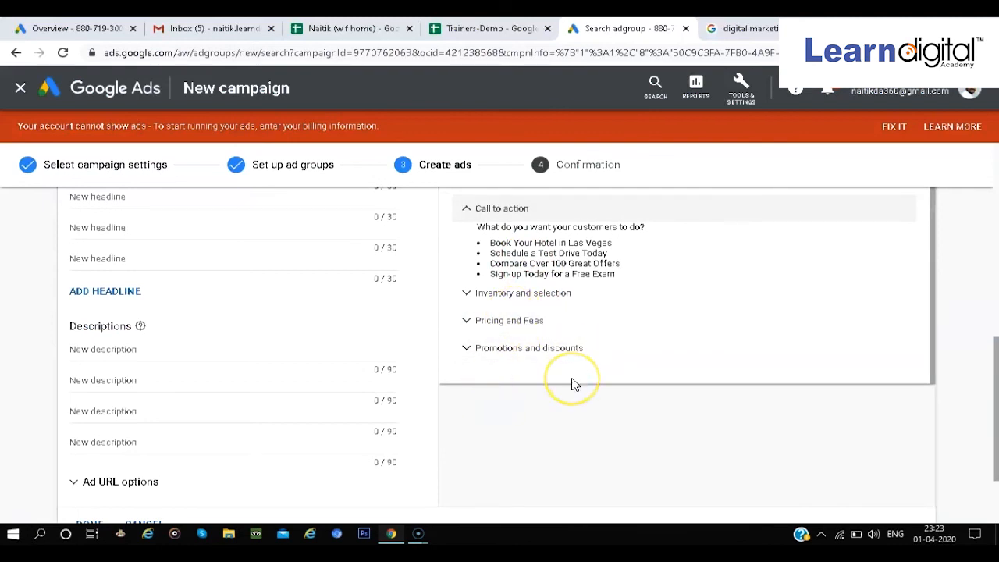
Try to save the ads and continue to confirmation, and check the ad cards and text ad form for missing required fields
{"action": "scroll", "coordinate": [574, 382], "scroll_direction": "down", "scroll_amount": 2}
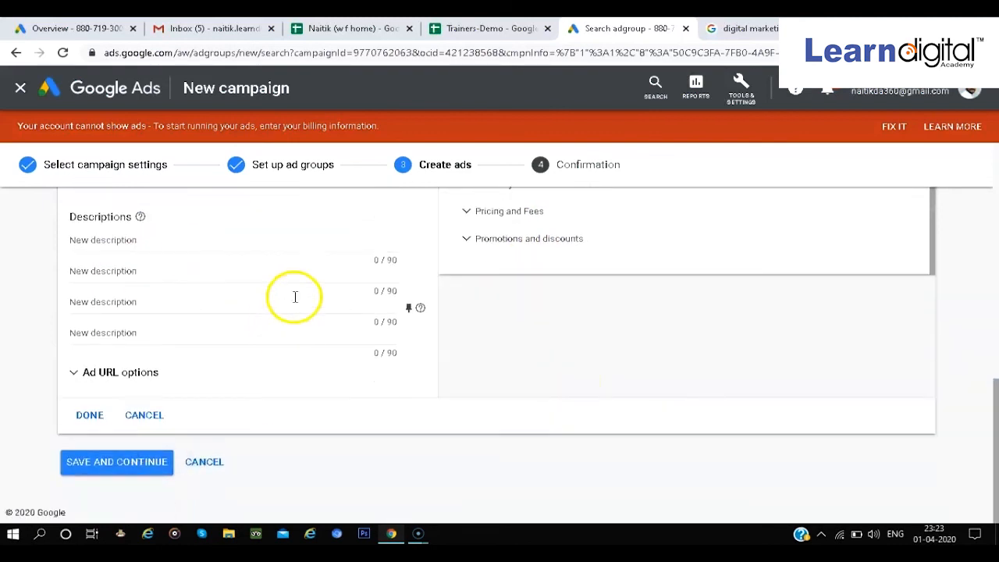
{"action": "left_click", "coordinate": [136, 470]}
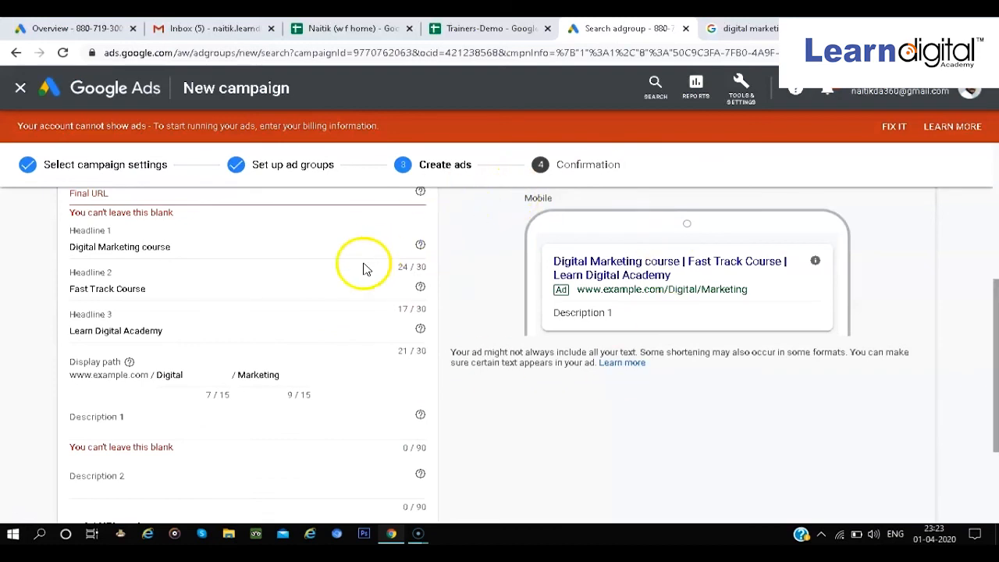
{"action": "scroll", "coordinate": [364, 266], "scroll_direction": "up", "scroll_amount": 3}
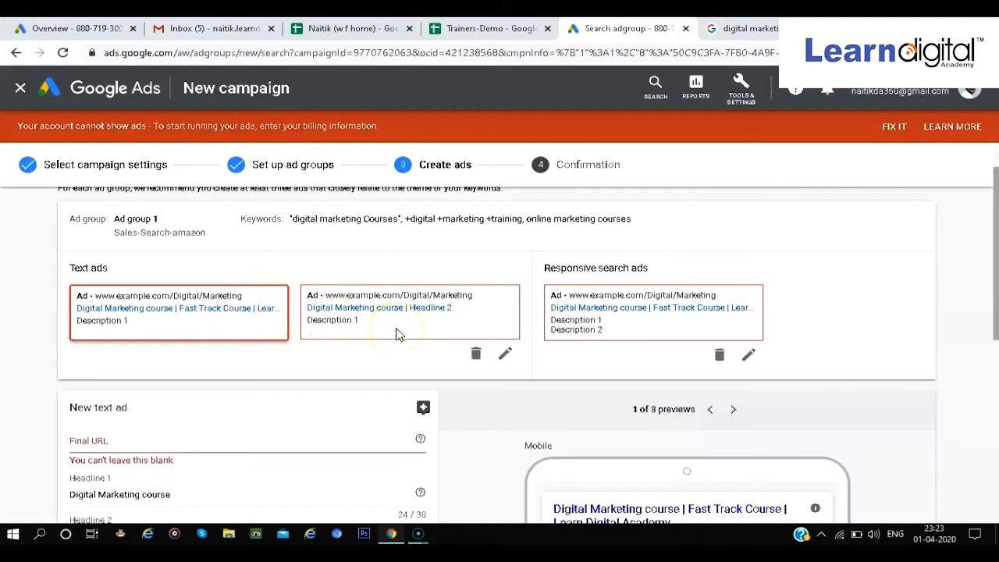
{"action": "scroll", "coordinate": [396, 335], "scroll_direction": "up", "scroll_amount": 1}
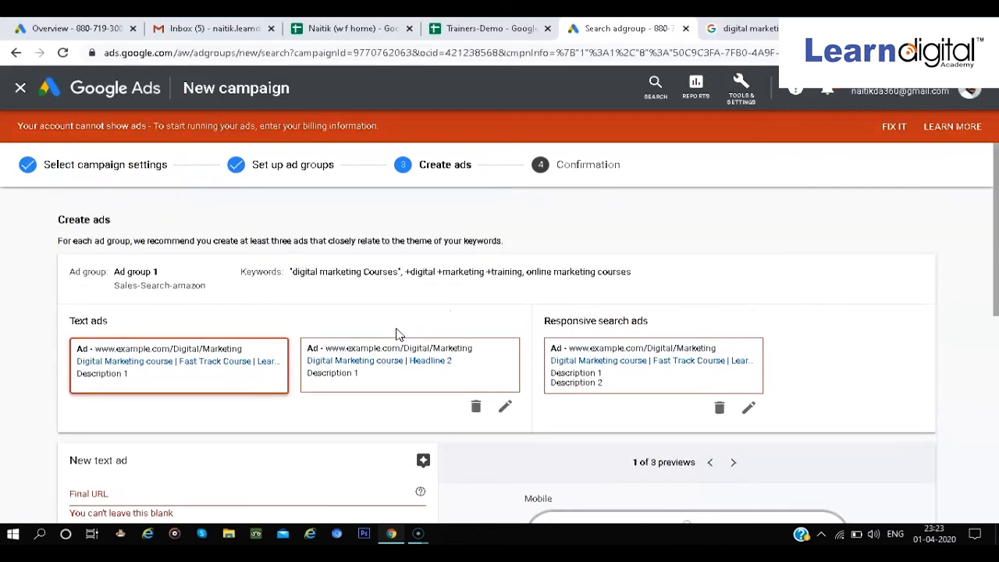
{"action": "scroll", "coordinate": [363, 380], "scroll_direction": "down", "scroll_amount": 1}
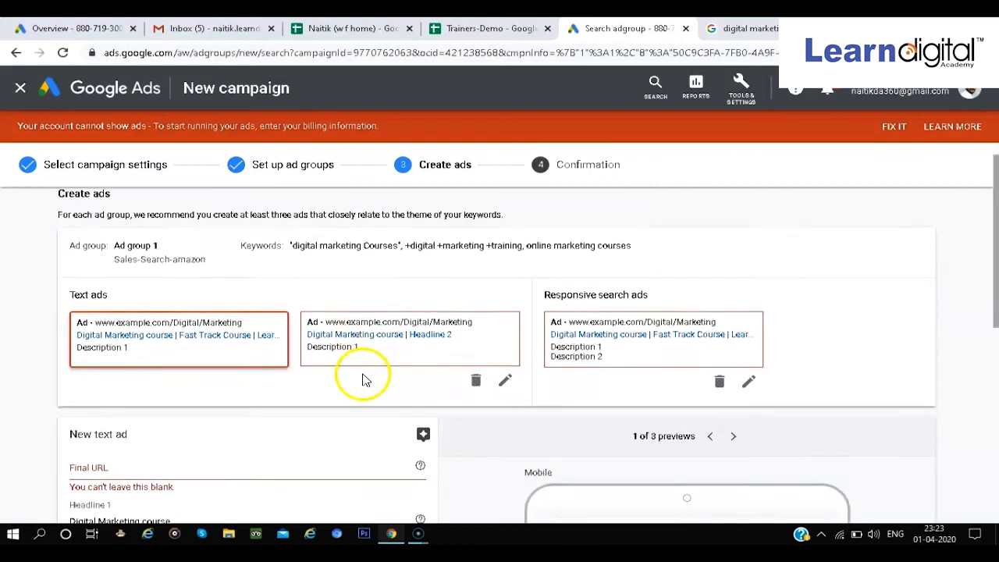
{"action": "scroll", "coordinate": [363, 380], "scroll_direction": "down", "scroll_amount": 3}
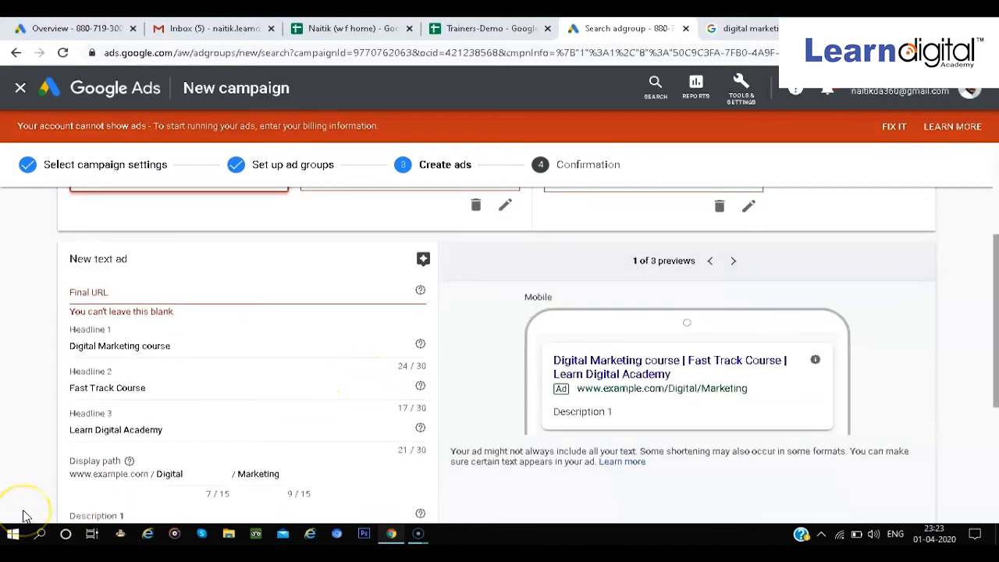